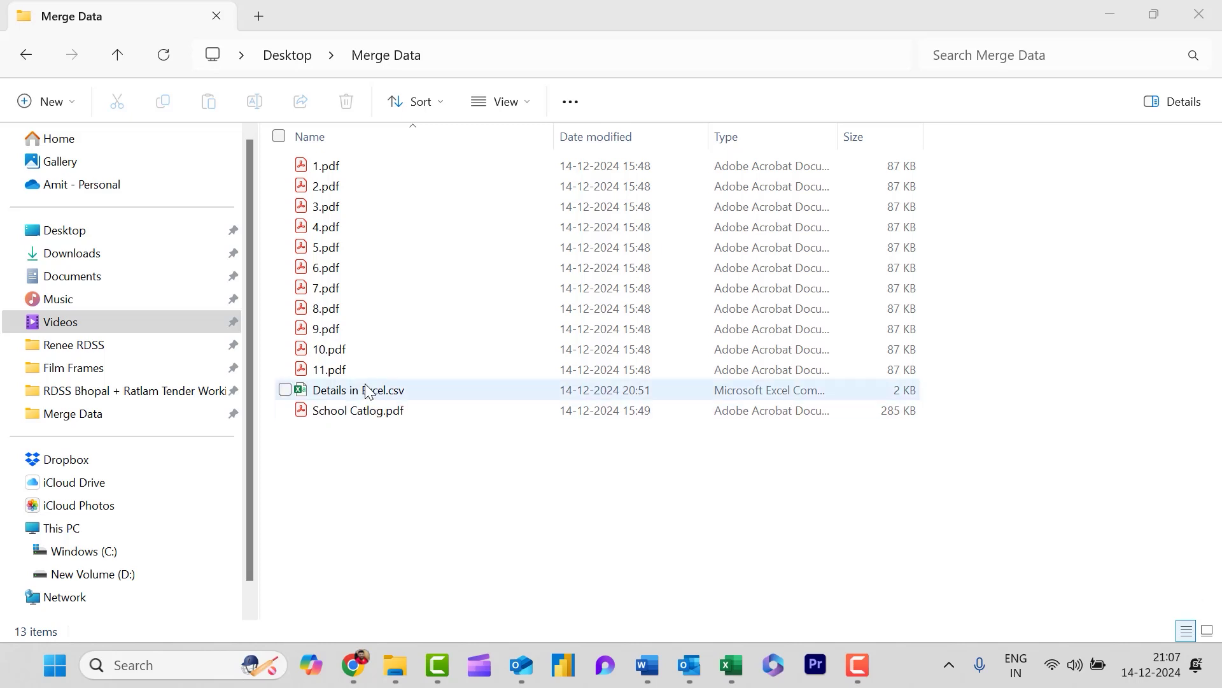
Step: Switch to the Details in Excel workbook in Excel and examine the ward name, surname and email columns
left_click(732, 664)
left_click(122, 506)
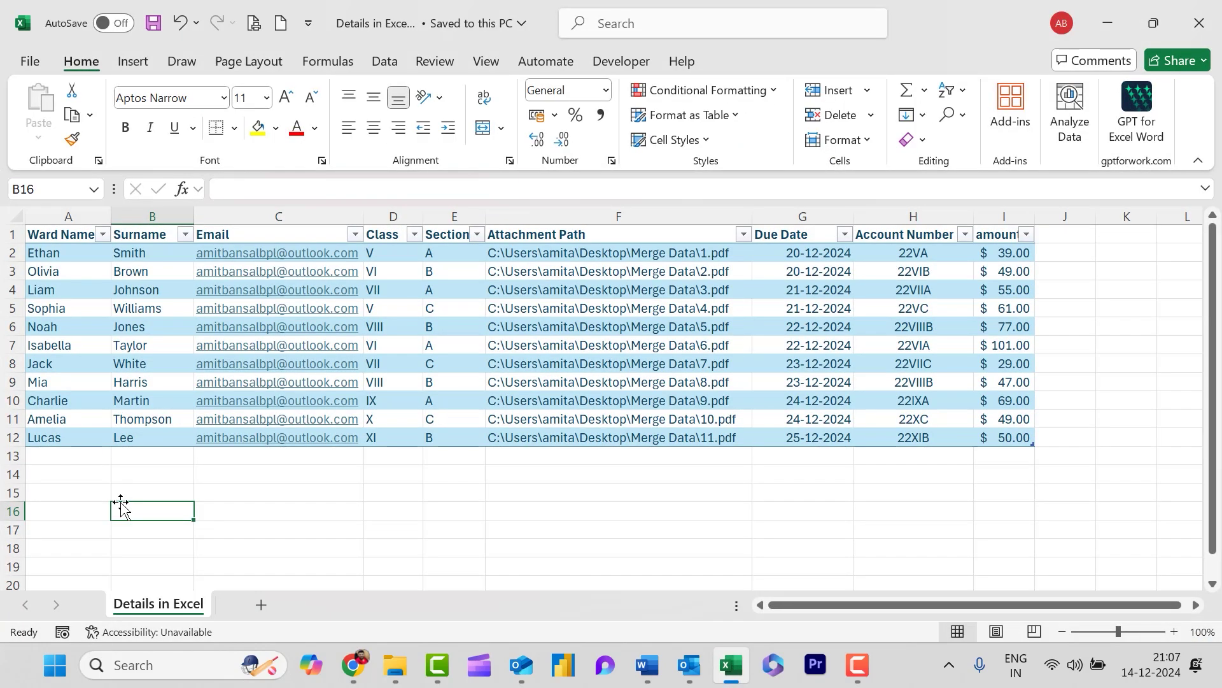
left_click(400, 517)
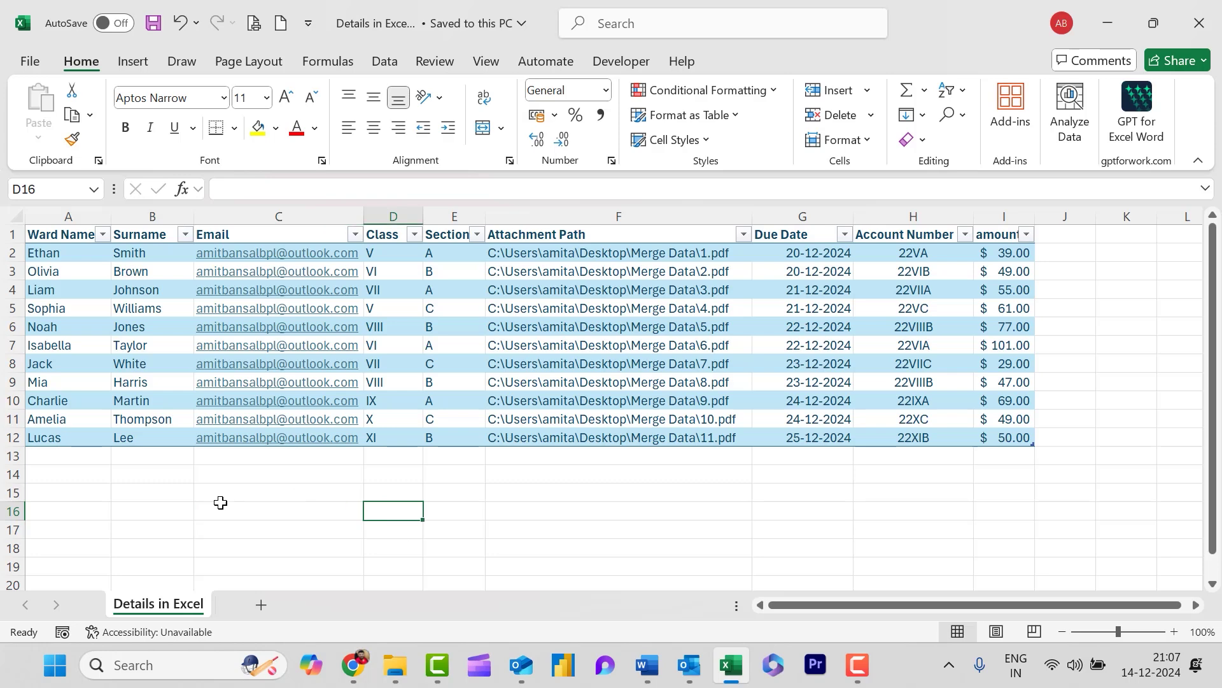
left_click(48, 494)
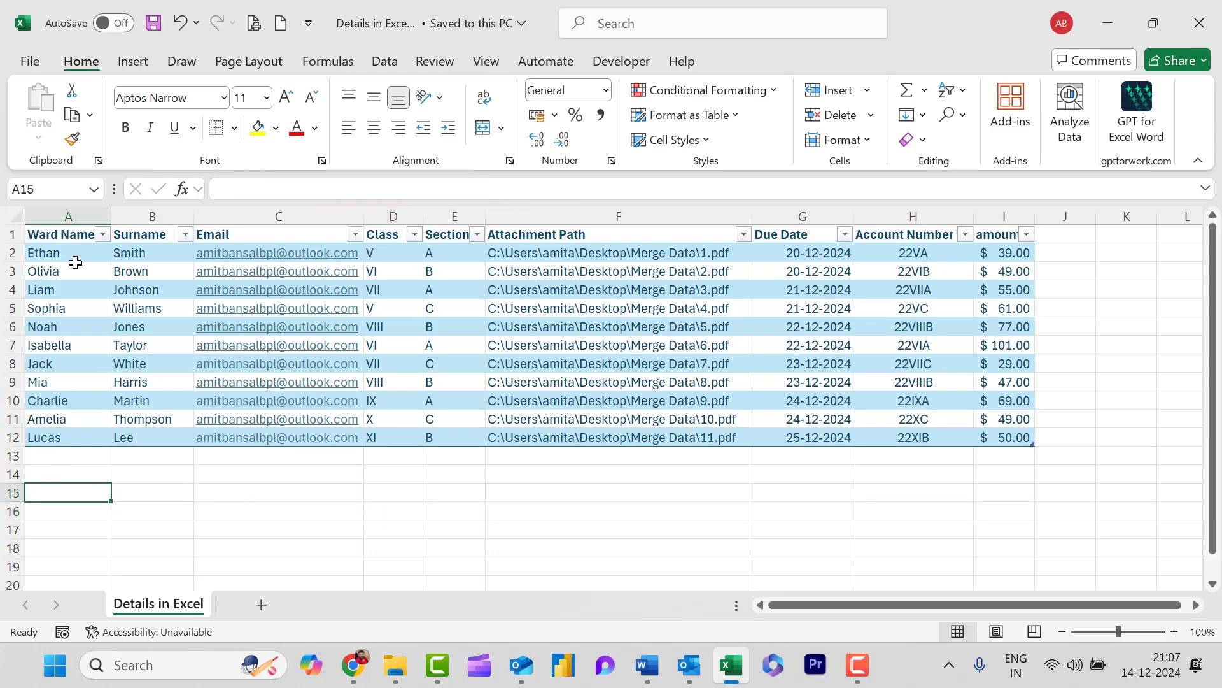
left_click(70, 304)
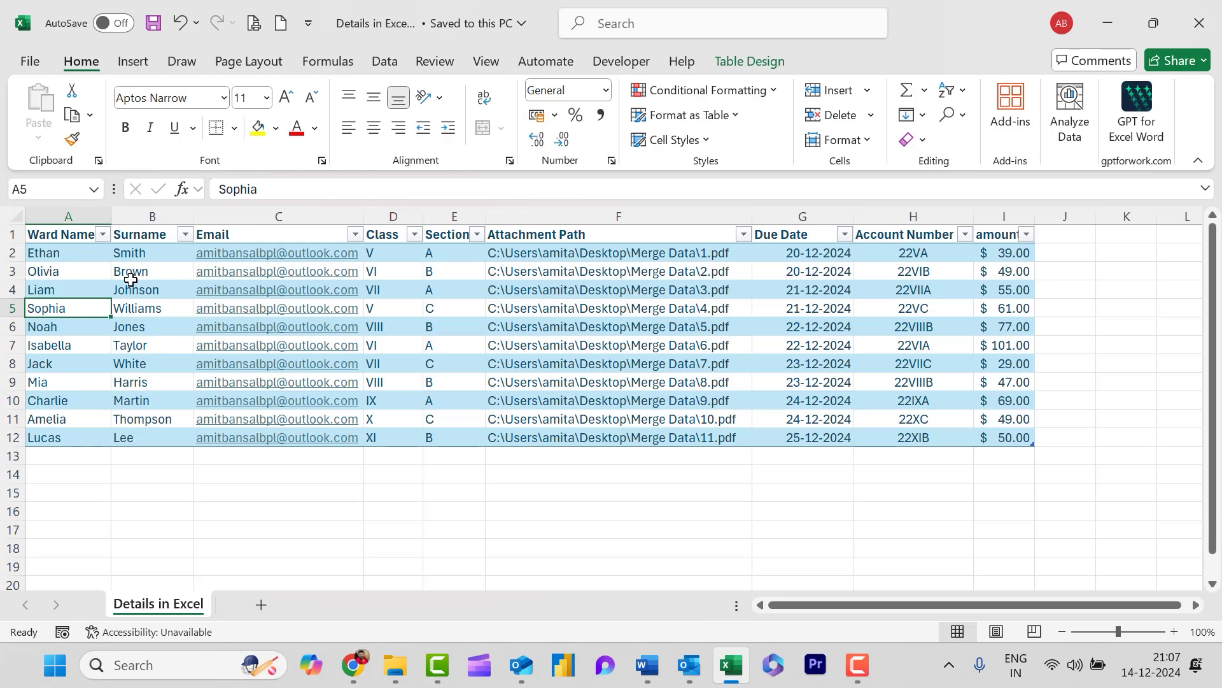
left_click(288, 476)
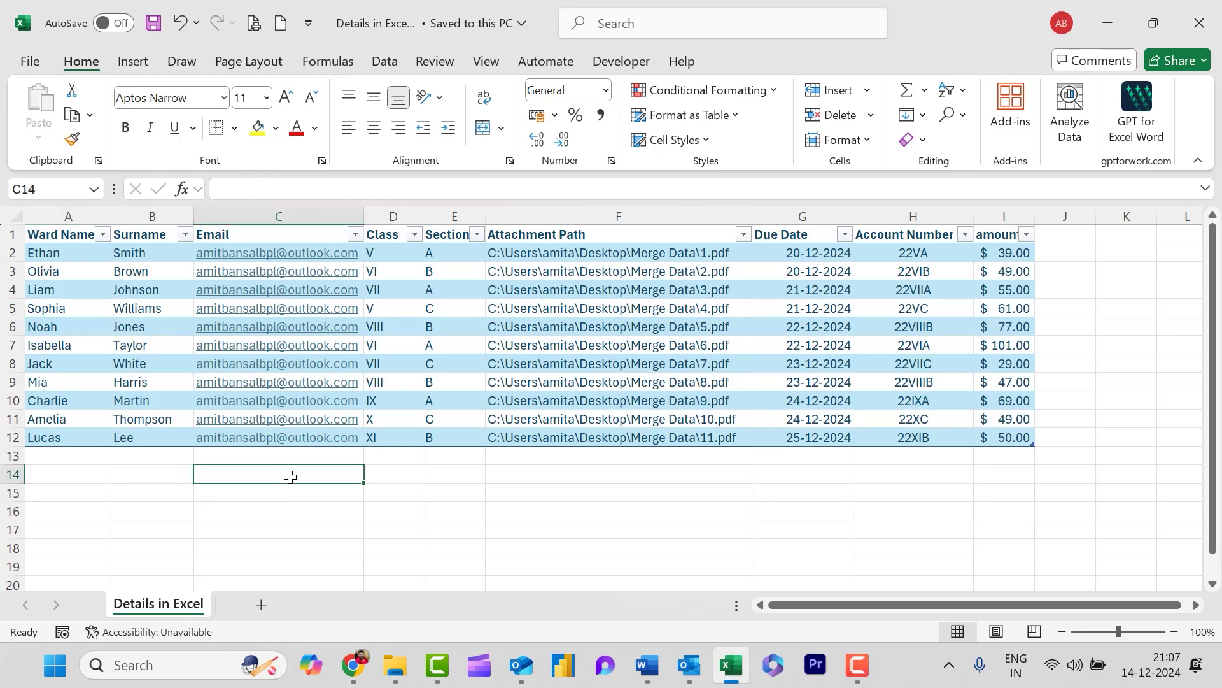
left_click(282, 510)
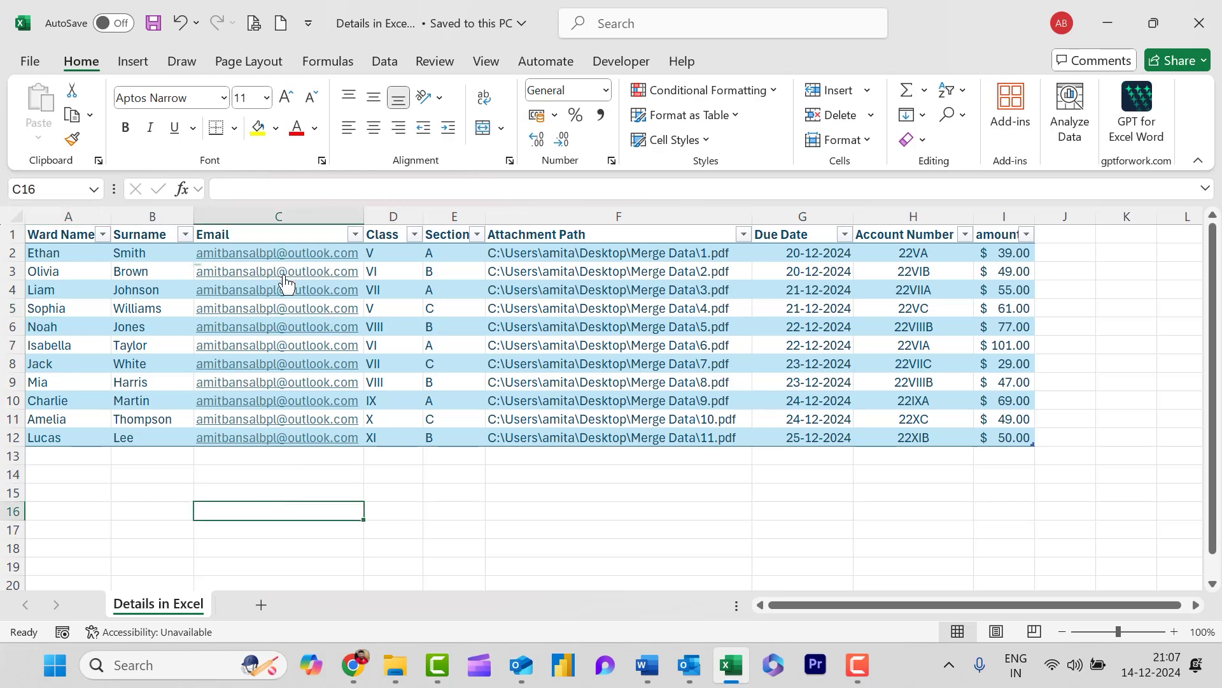
left_click(268, 476)
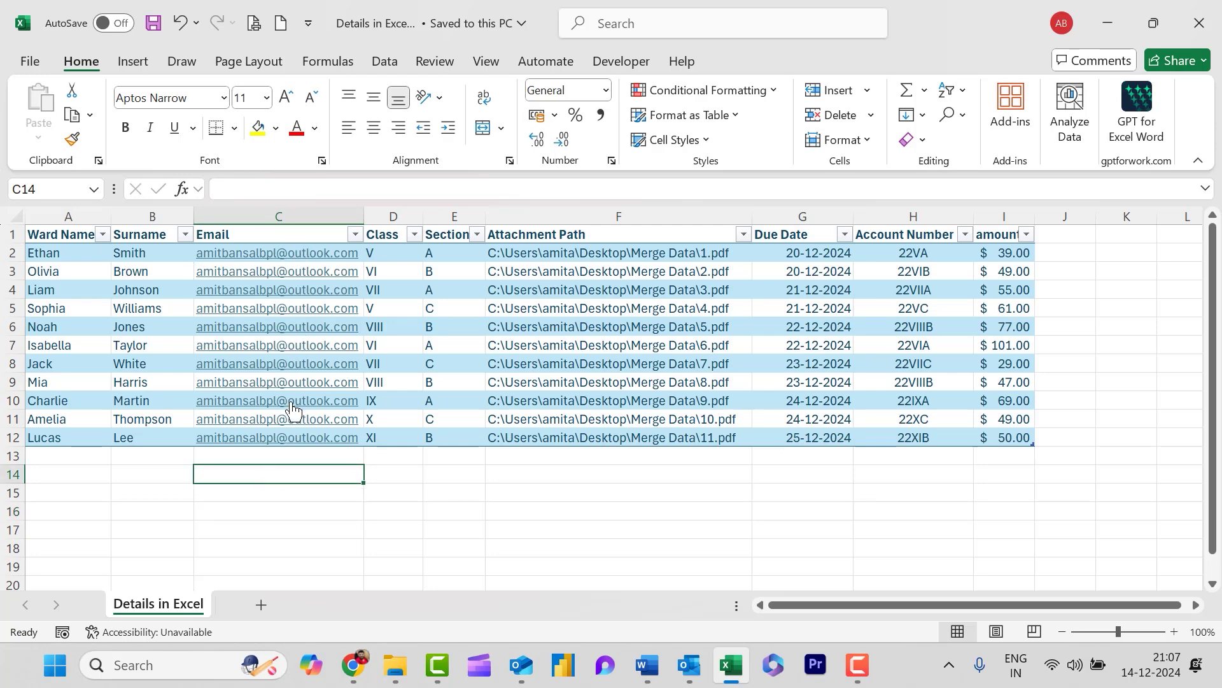
left_click(267, 496)
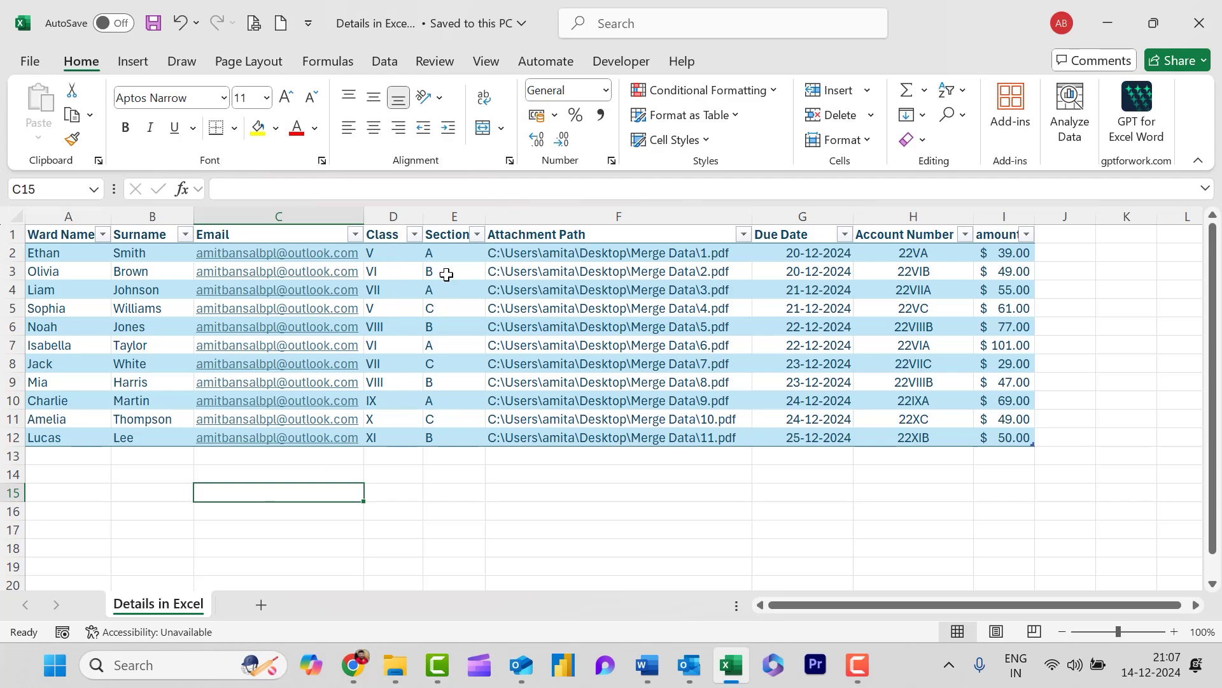
Step: Compare the attachment path in cell F2 with the PDF files in the Merge Data folder
left_click(615, 253)
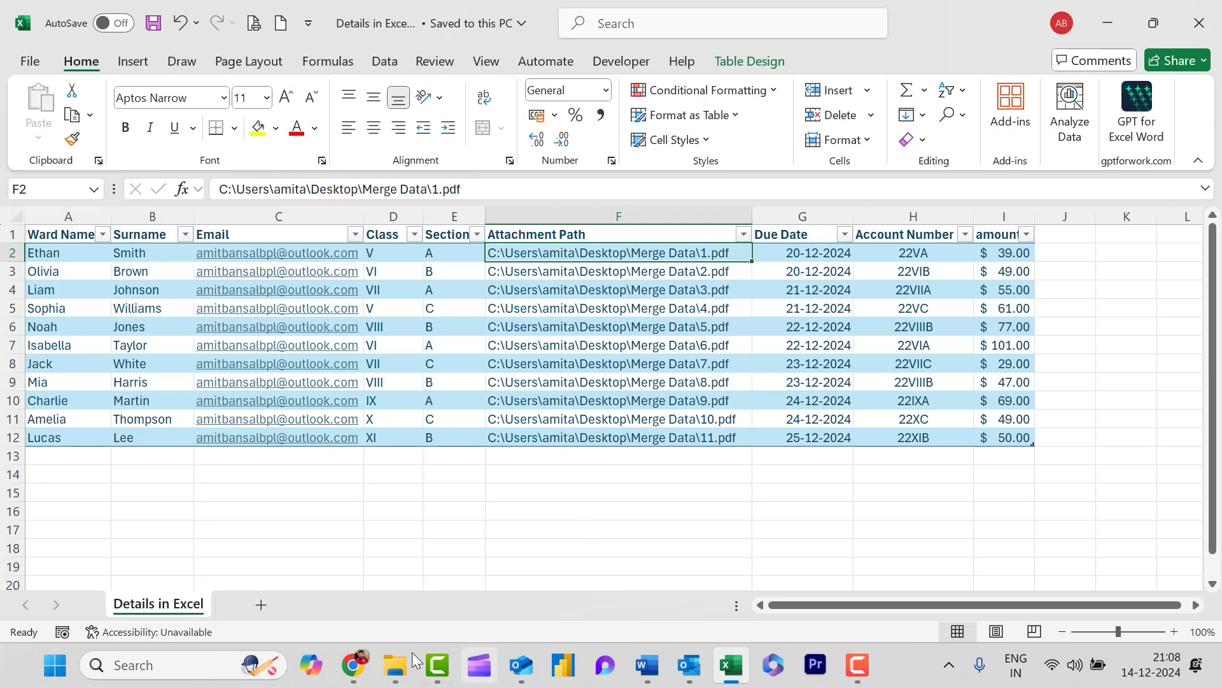
mouse_move(395, 664)
left_click(413, 600)
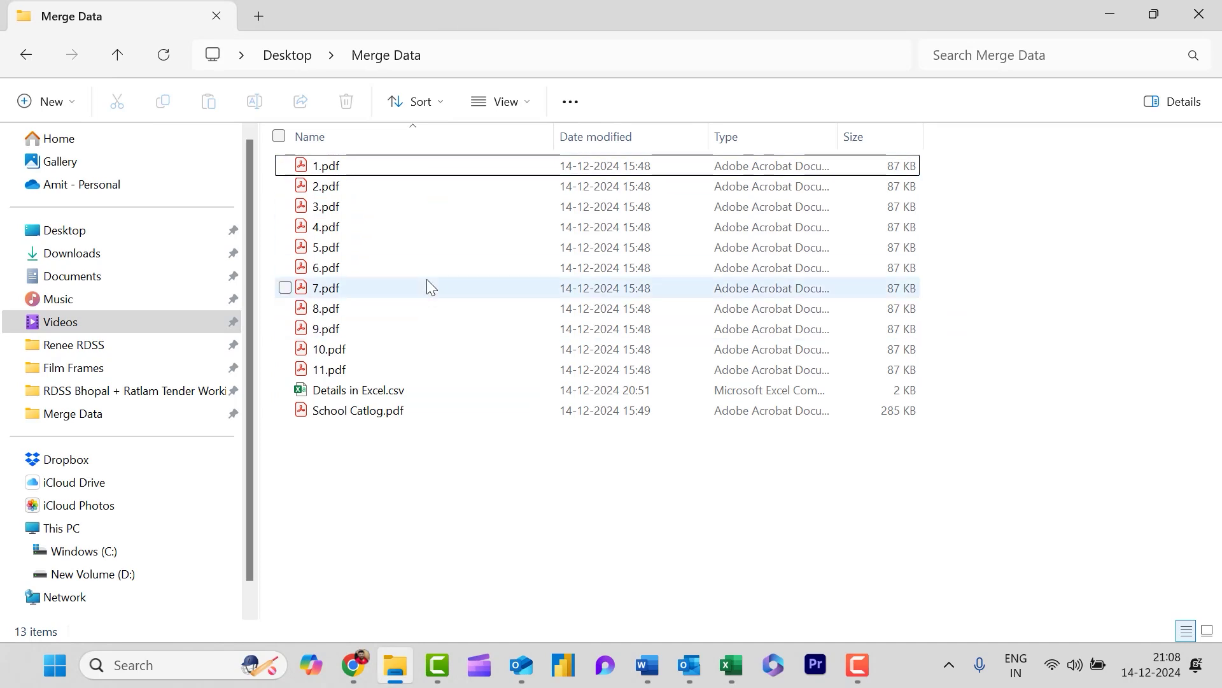
left_click(739, 662)
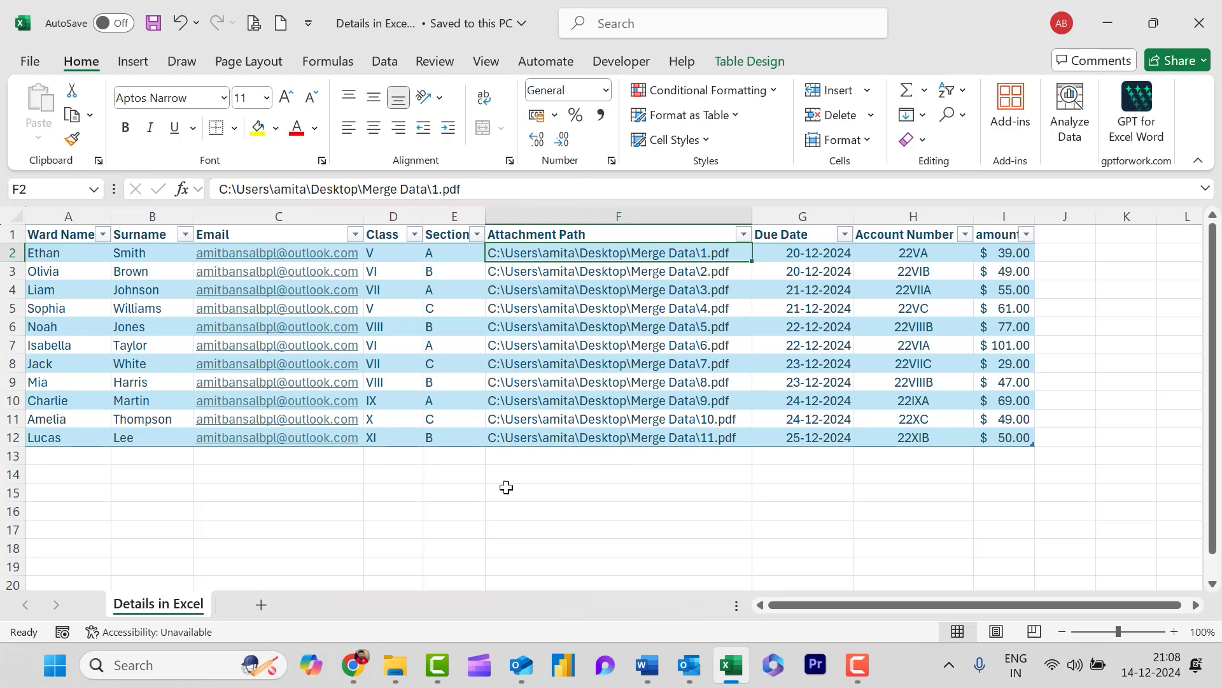
Step: Copy the file path of 1.pdf in the Merge Data folder and paste it into cell F18 of the Excel sheet
key("alt+Tab")
left_click(336, 169)
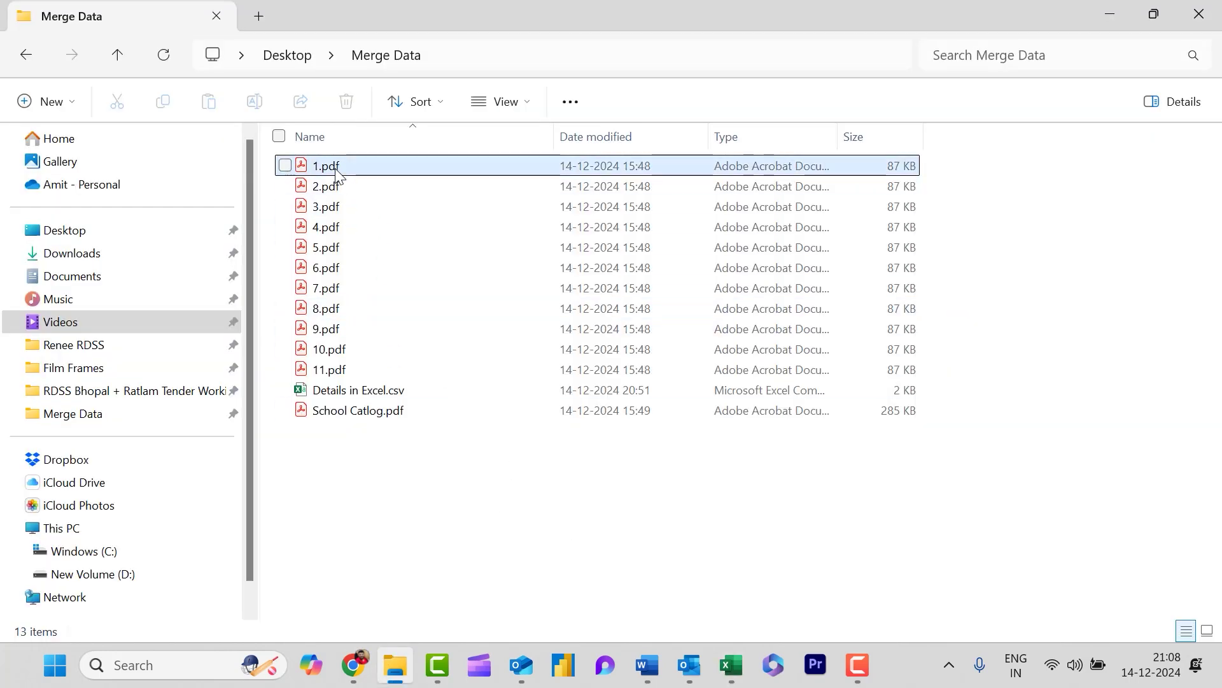
left_click(332, 171)
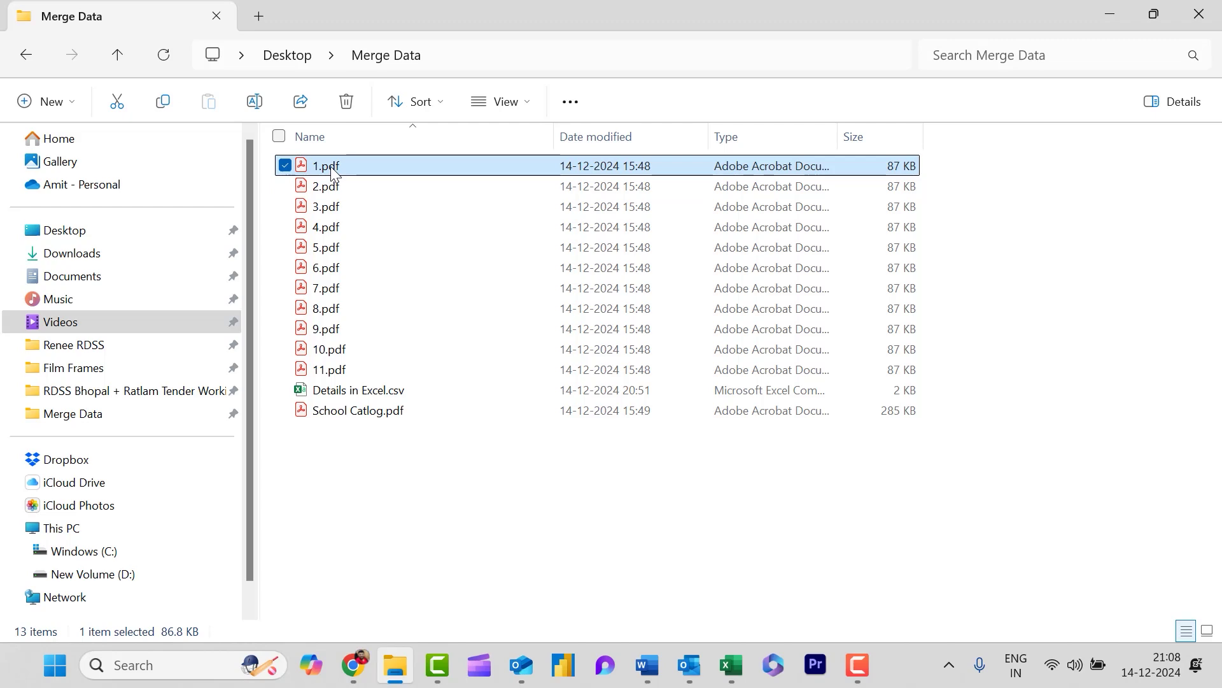
right_click(332, 170)
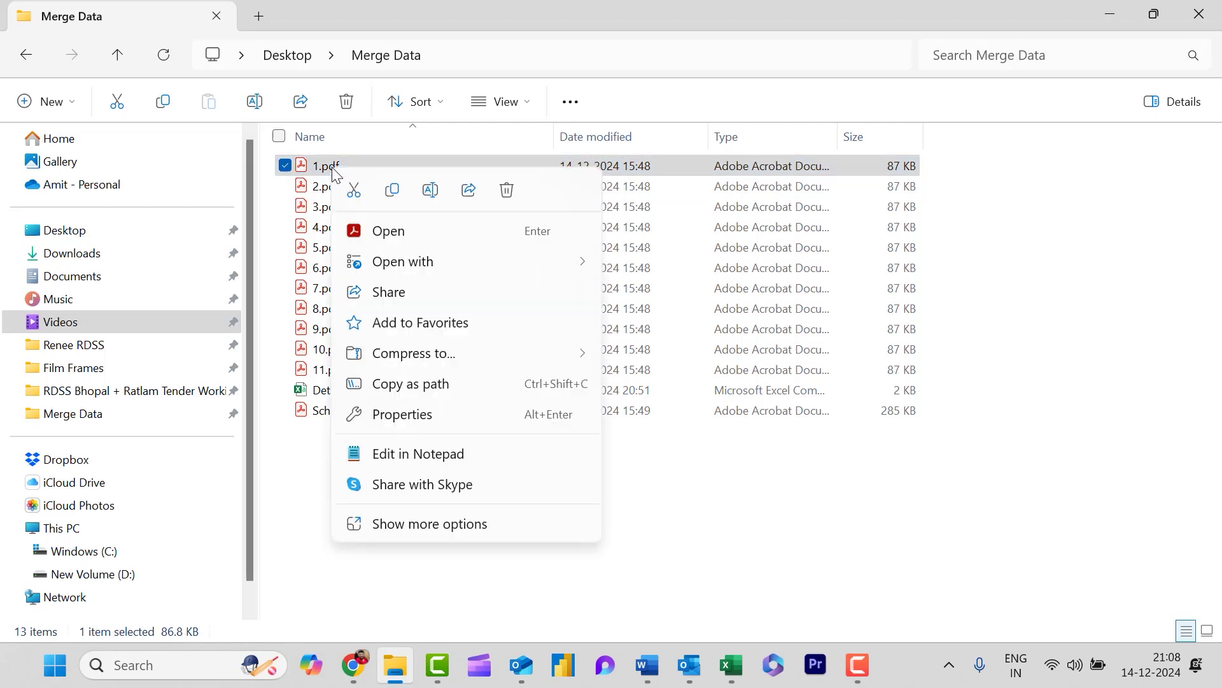
left_click(405, 385)
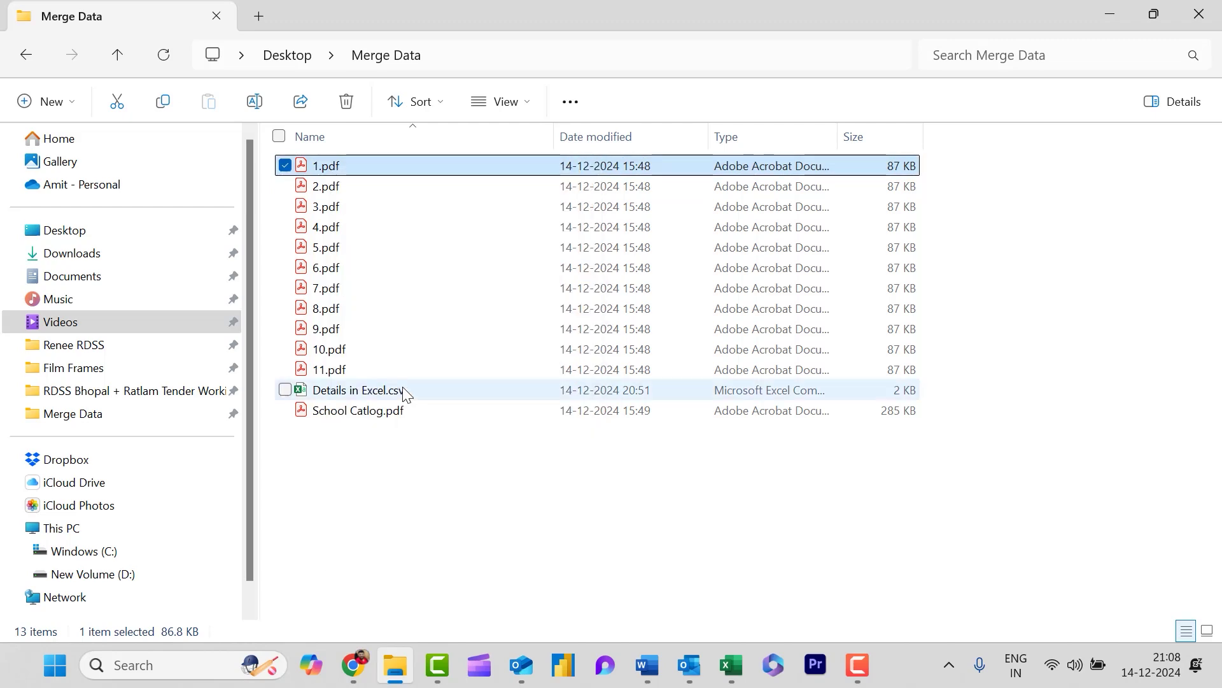
left_click(730, 674)
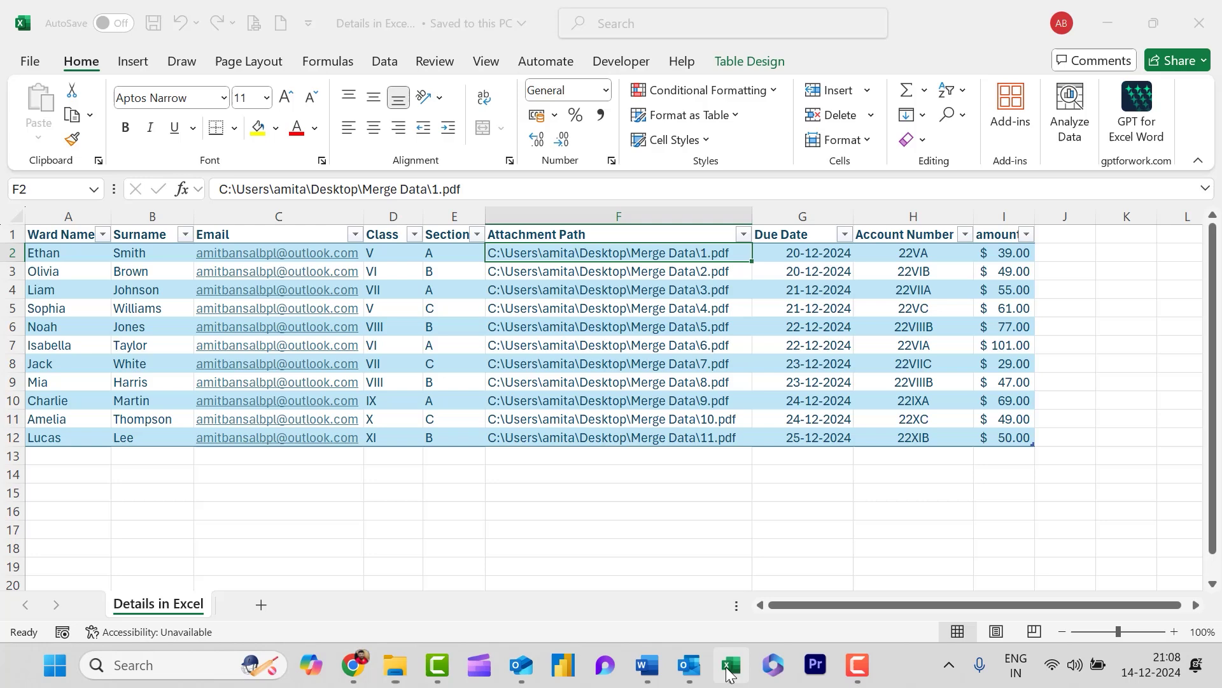
left_click(650, 545)
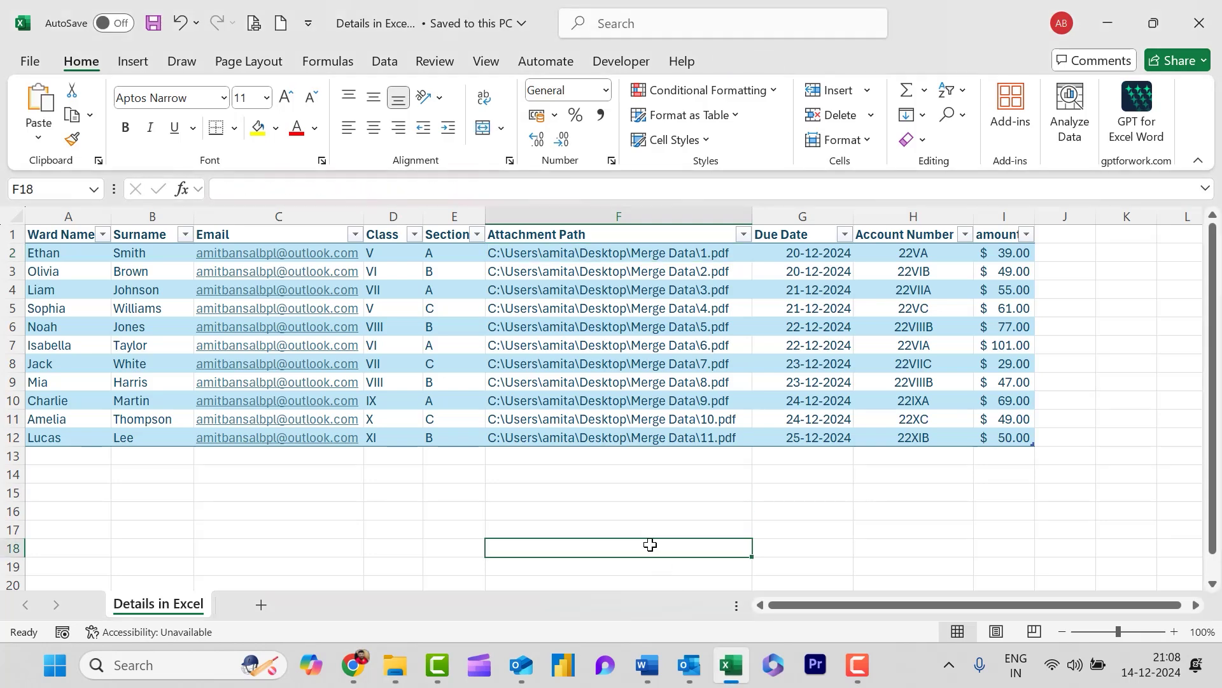
key("ctrl+v")
left_click(827, 529)
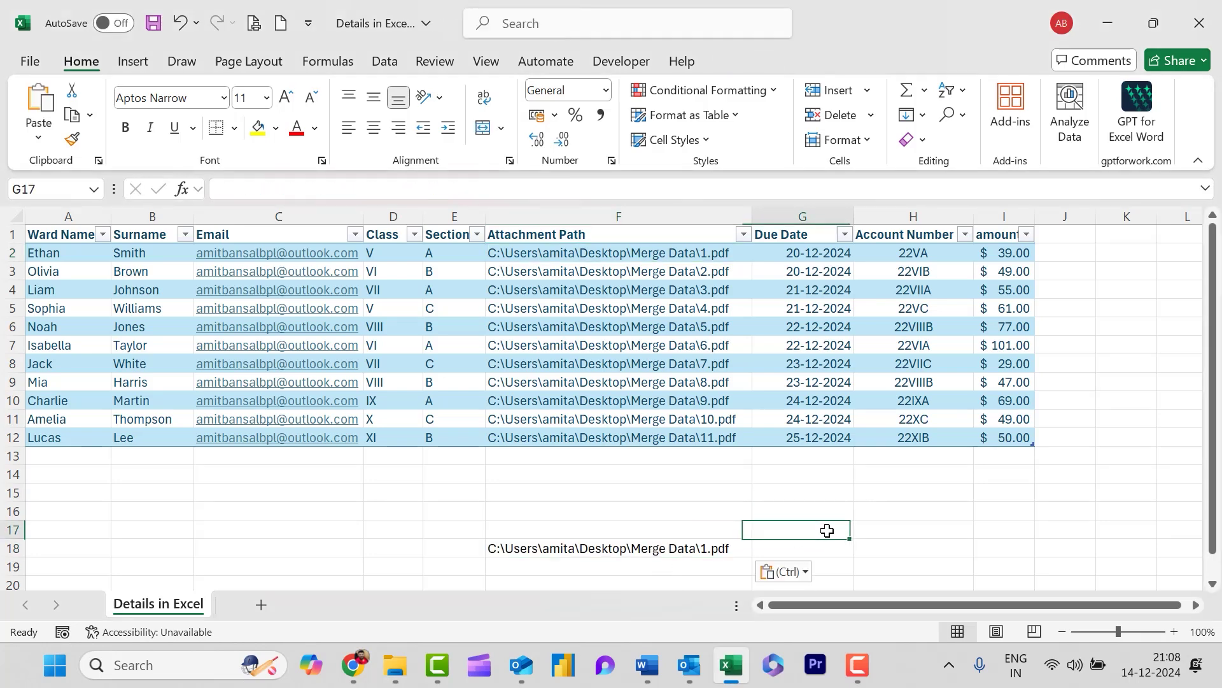
Step: Clear the pasted file path from cell F18
left_click(709, 549)
key("Delete")
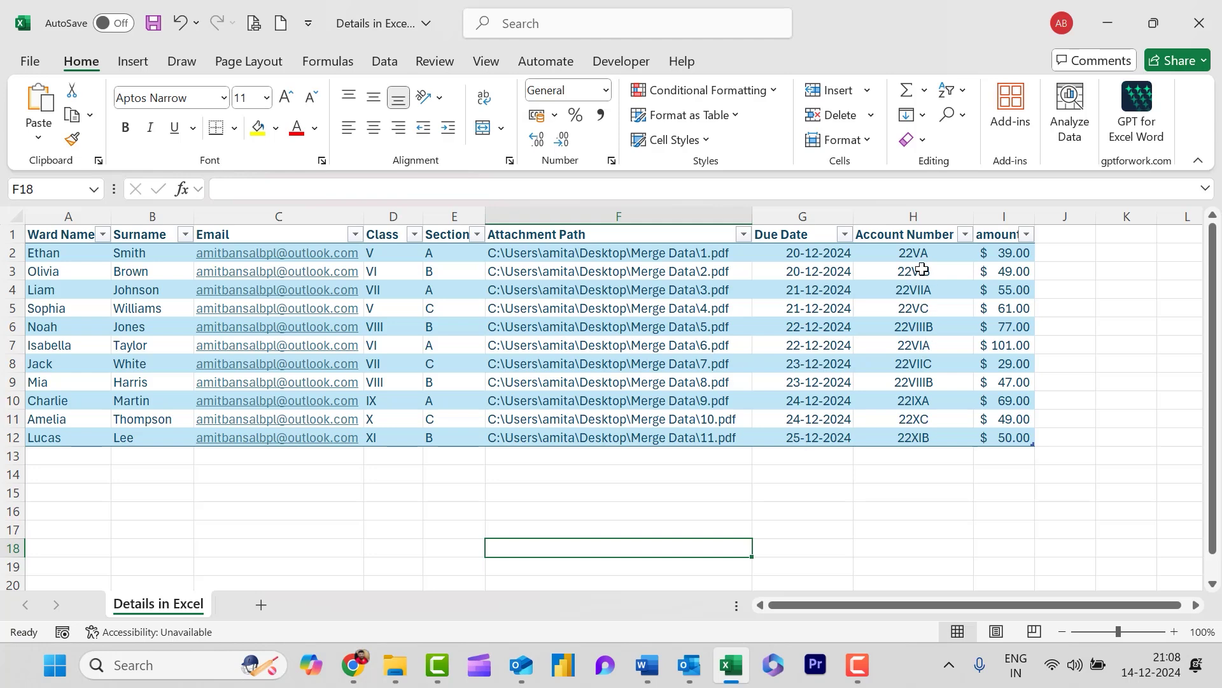
left_click(914, 472)
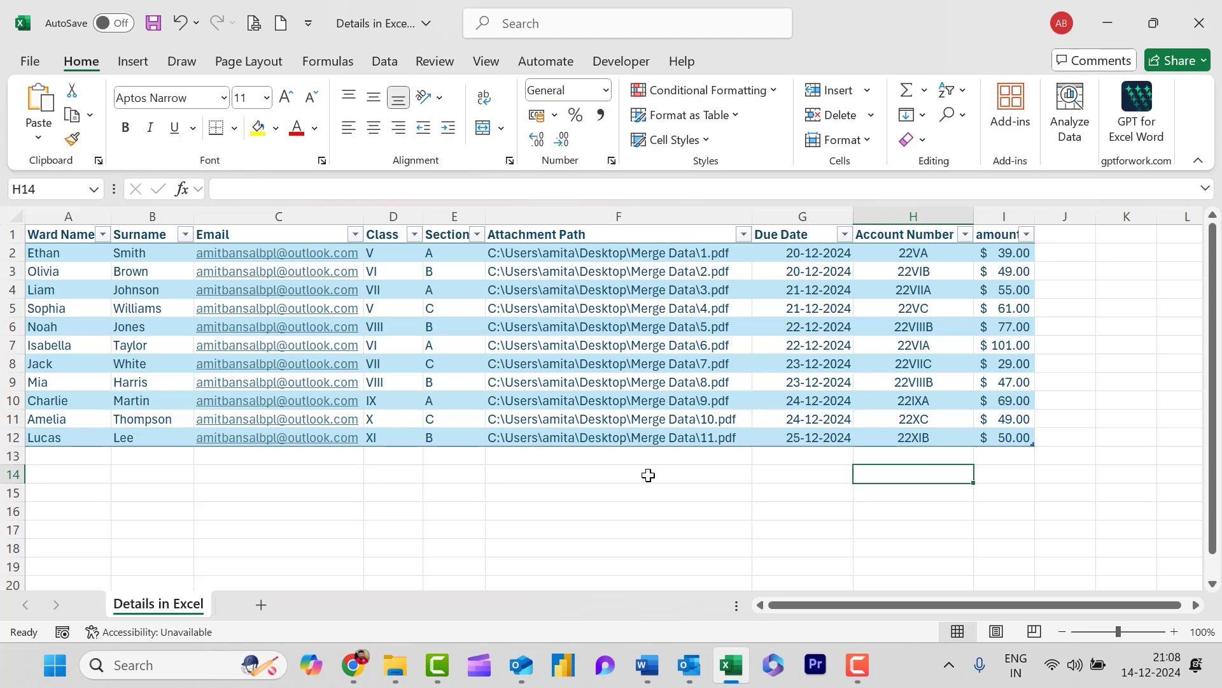
left_click(659, 517)
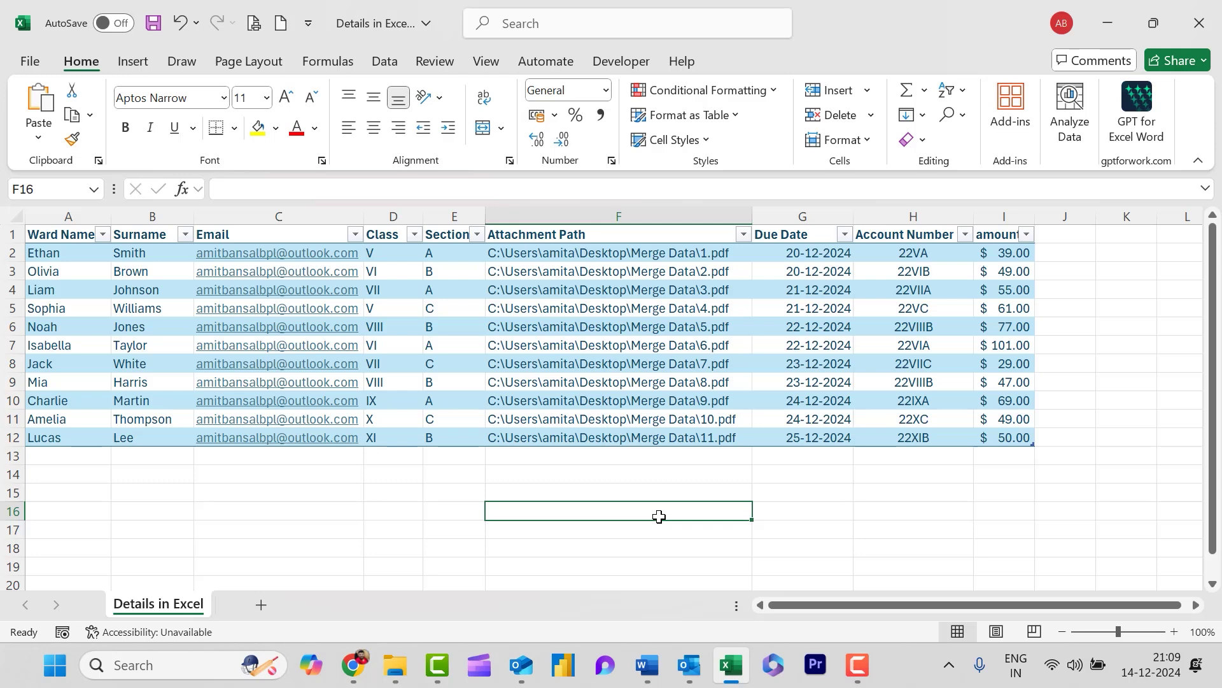
Step: Switch to Chrome and download the Merge Tools Add-in zip from mergetoolsaddin.com
left_click(689, 664)
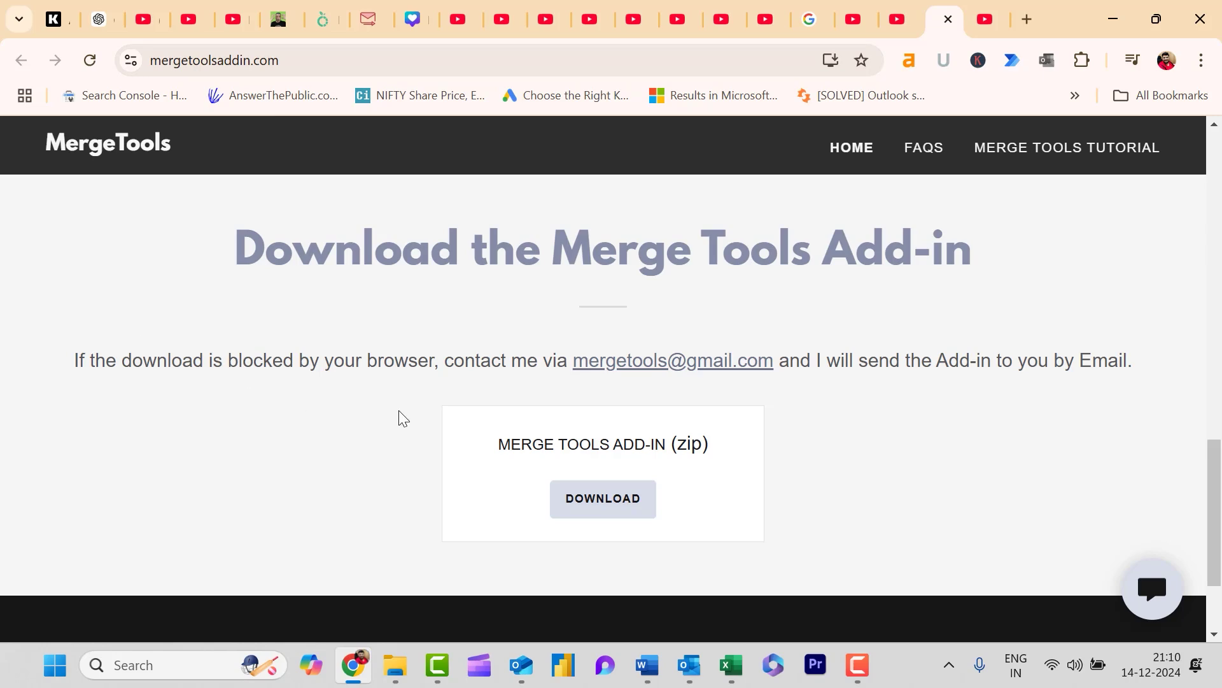
scroll(300, 421, "up", 2)
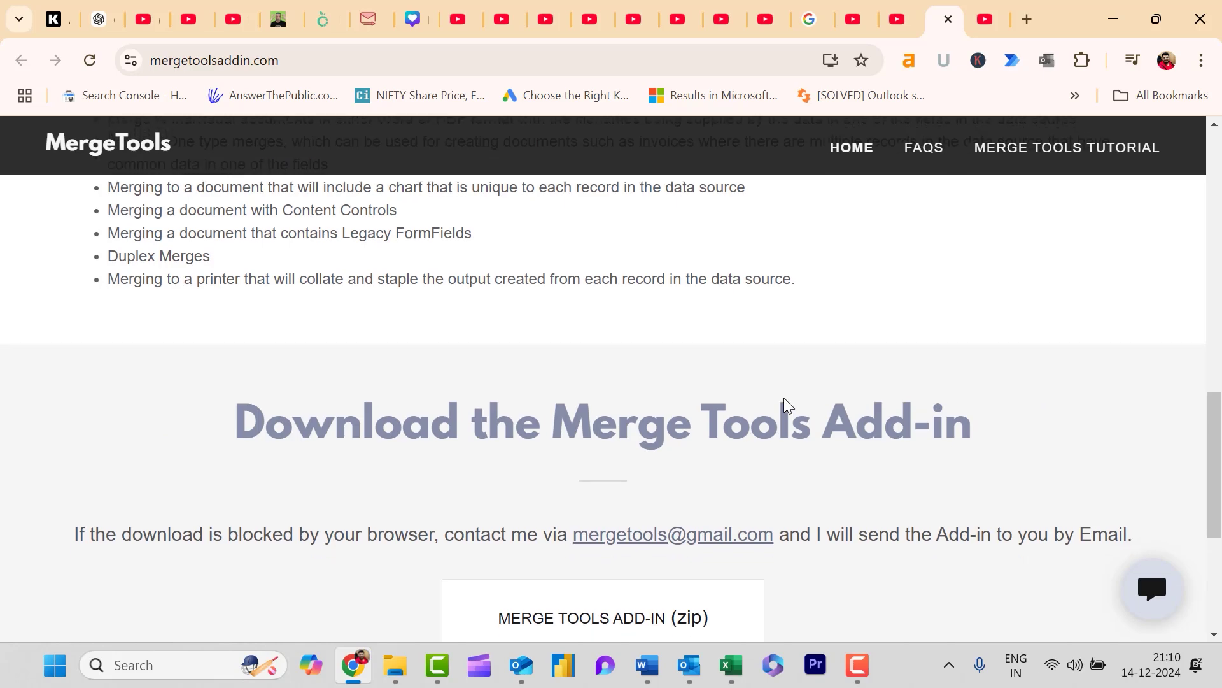
scroll(785, 397, "down", 4)
scroll(303, 359, "up", 1)
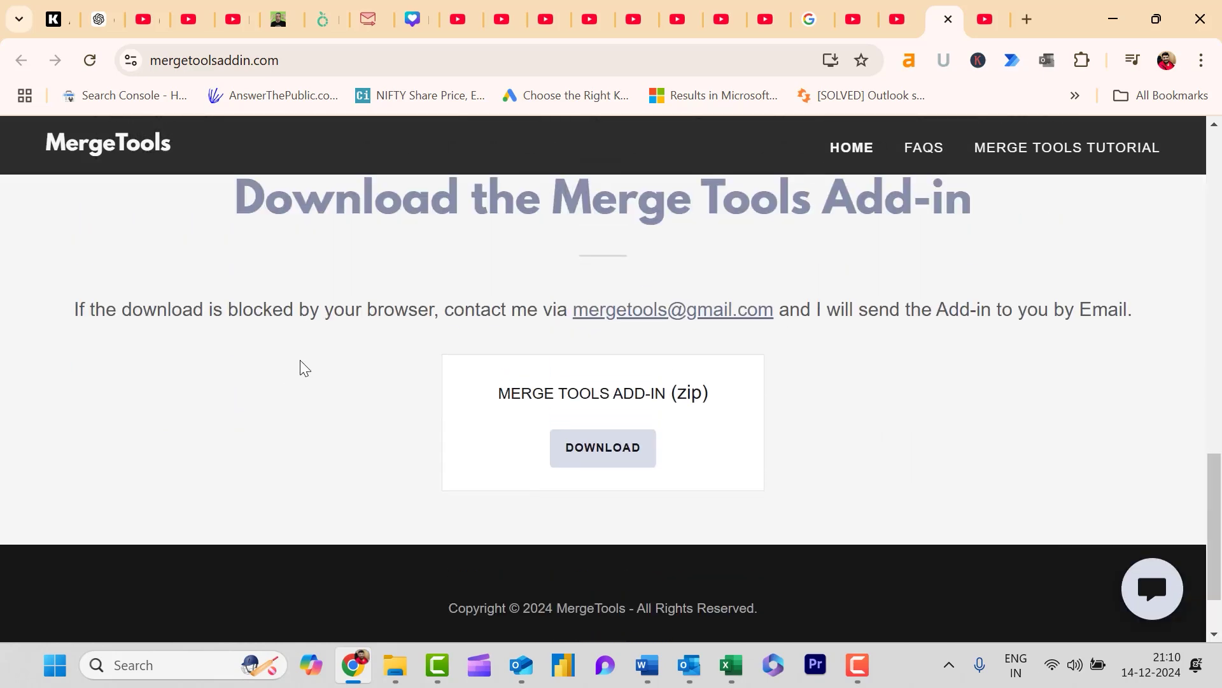
left_click(616, 465)
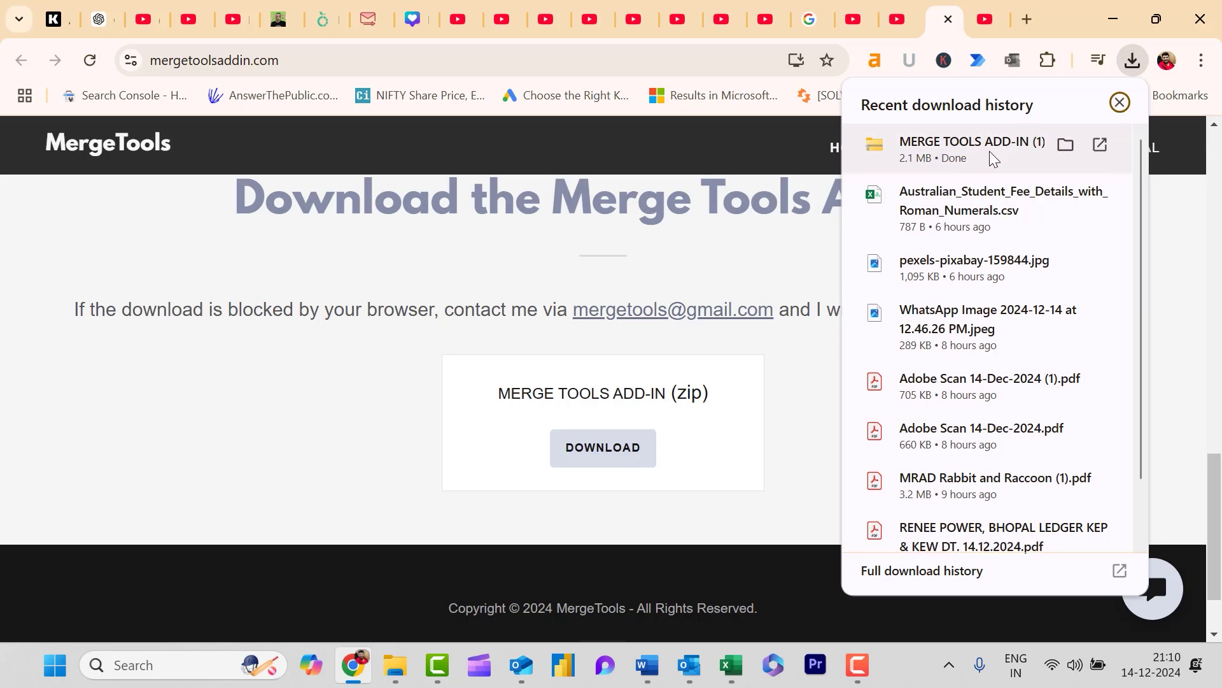
Step: Show the downloaded MERGE TOOLS ADD-IN (1).zip in the Downloads folder and extract it to the suggested destination
left_click(1070, 144)
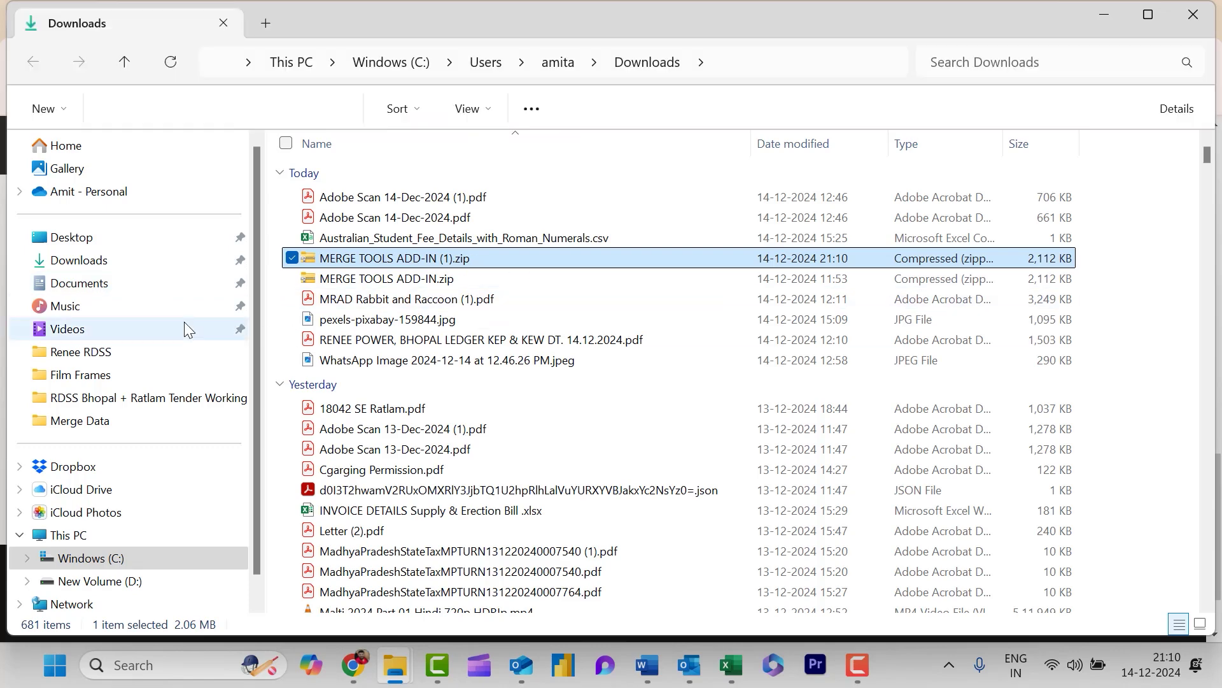
left_click(84, 267)
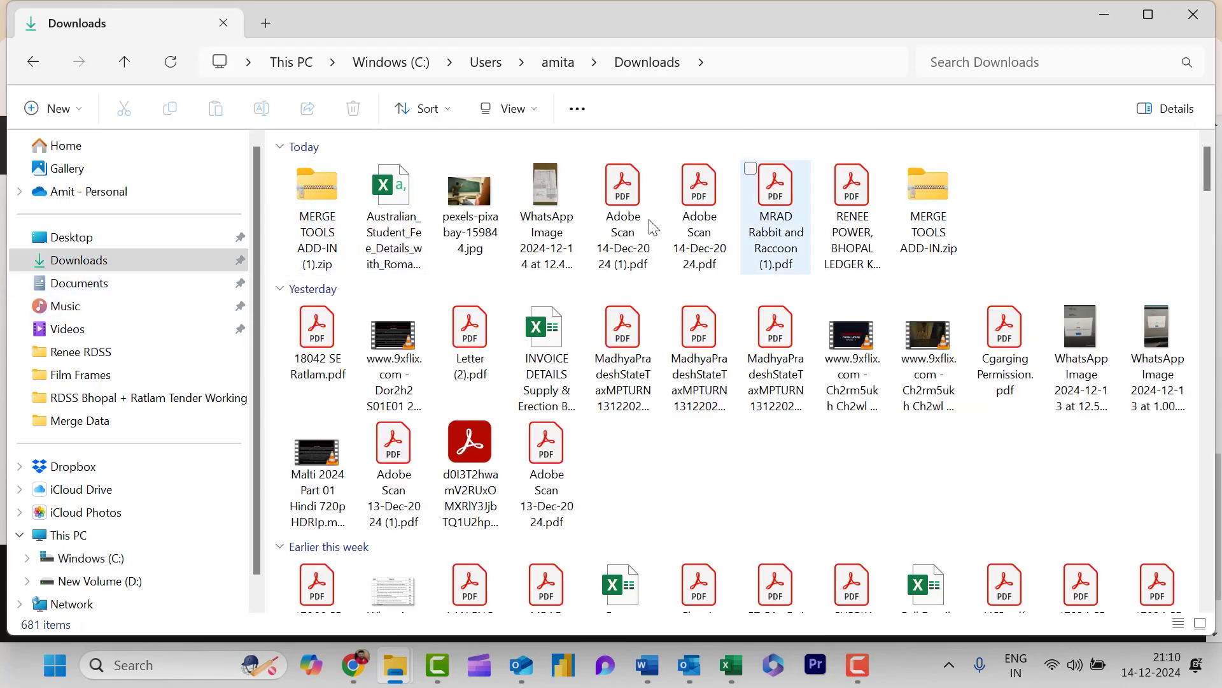
left_click(320, 214)
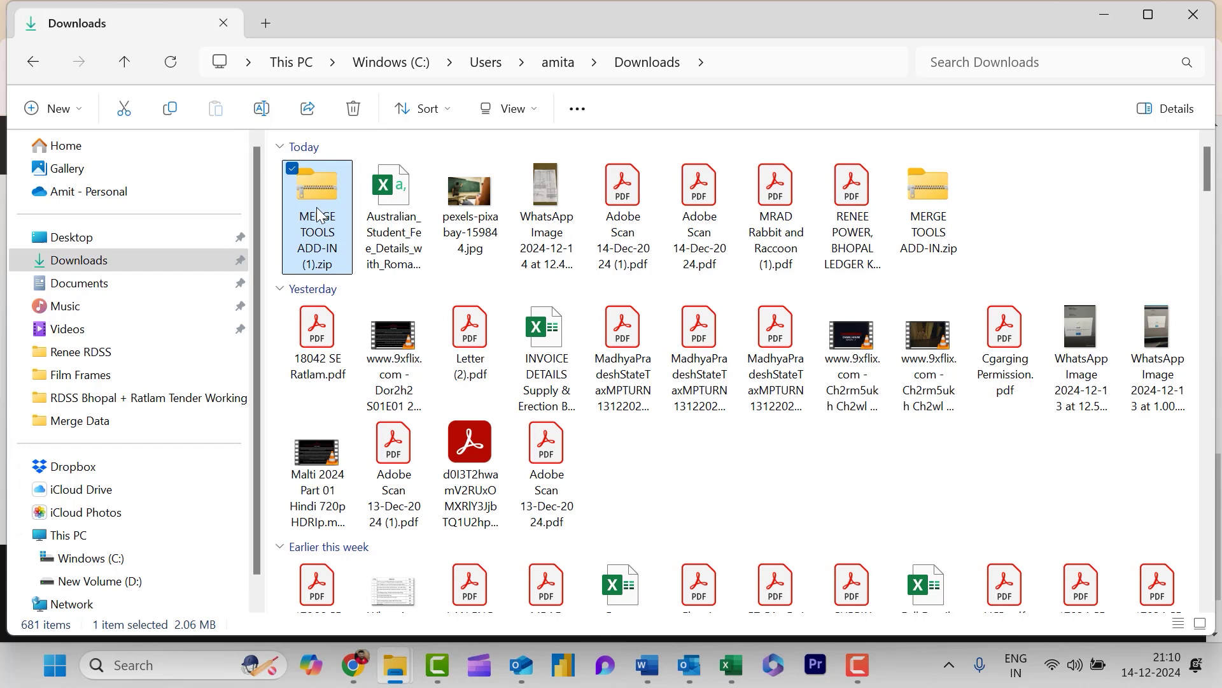
right_click(320, 213)
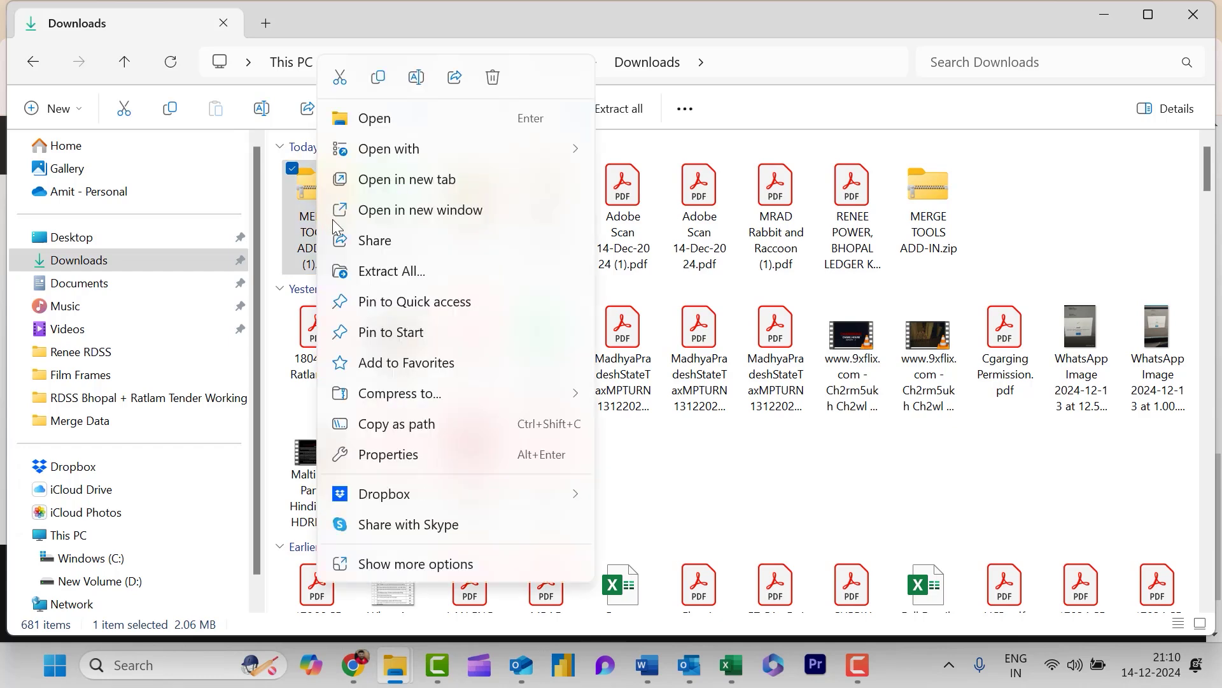
left_click(430, 274)
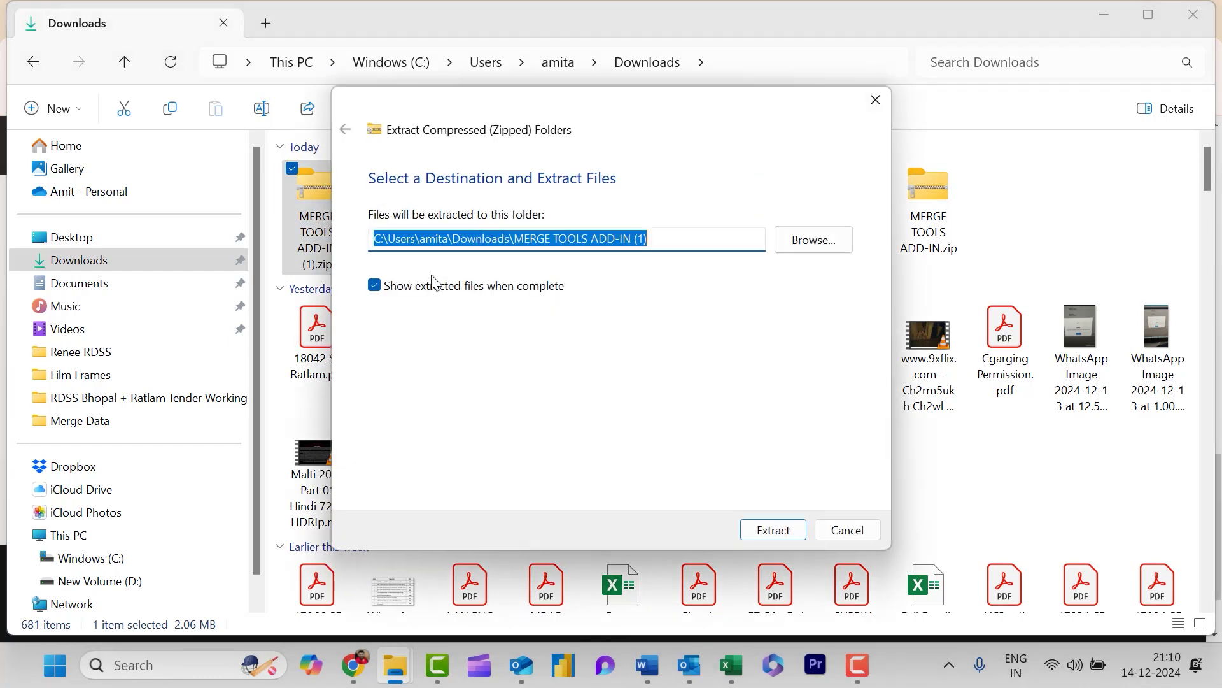
left_click(756, 531)
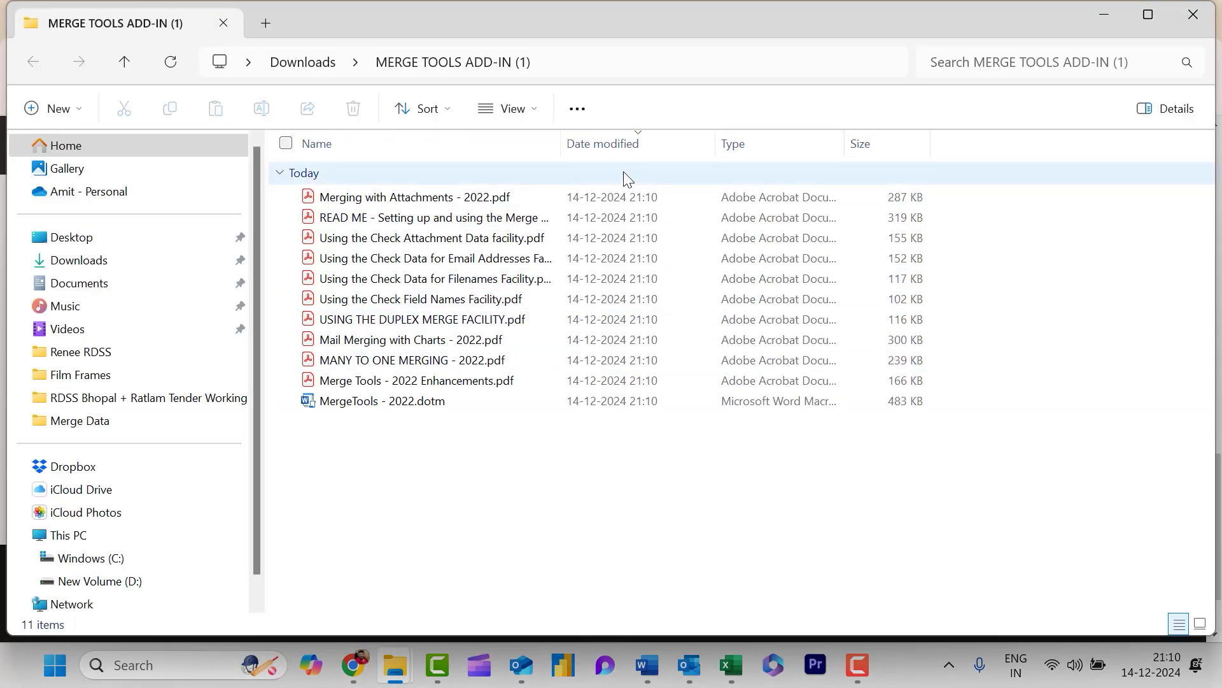
Step: Widen the Name column, select MergeTools - 2022.dotm in the extracted folder, and switch to the fee reminder letter in Word
left_click_drag(563, 144, 820, 145)
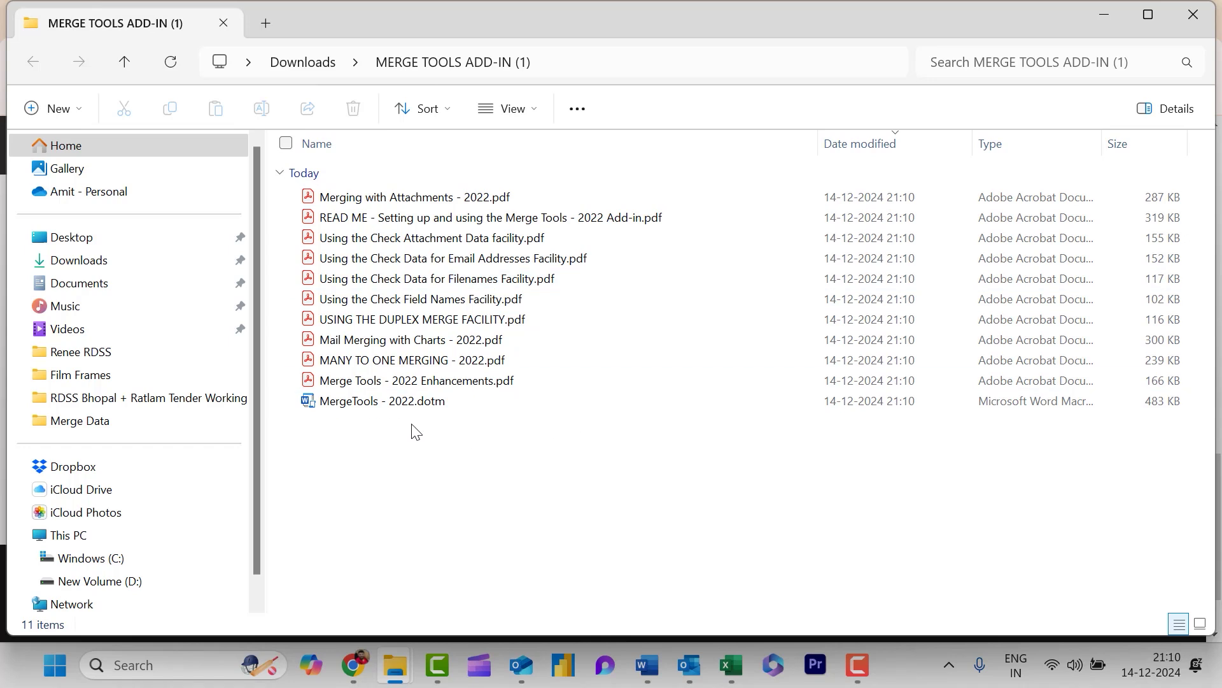
left_click(351, 404)
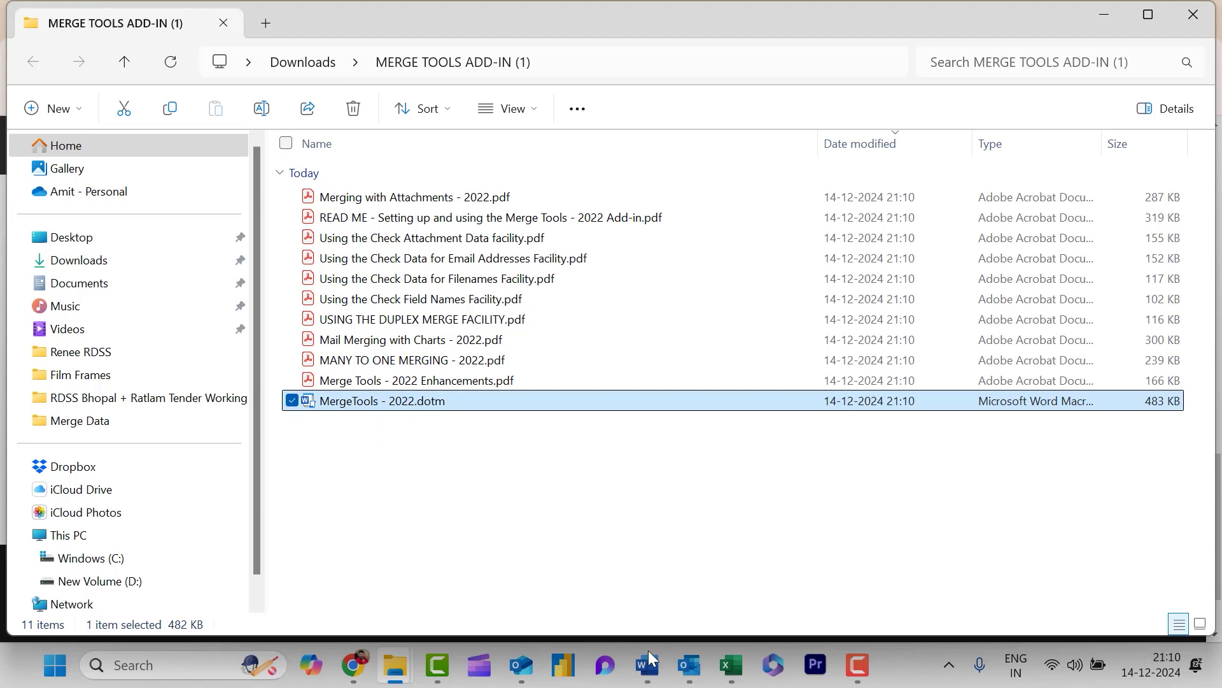
mouse_move(647, 664)
left_click(650, 585)
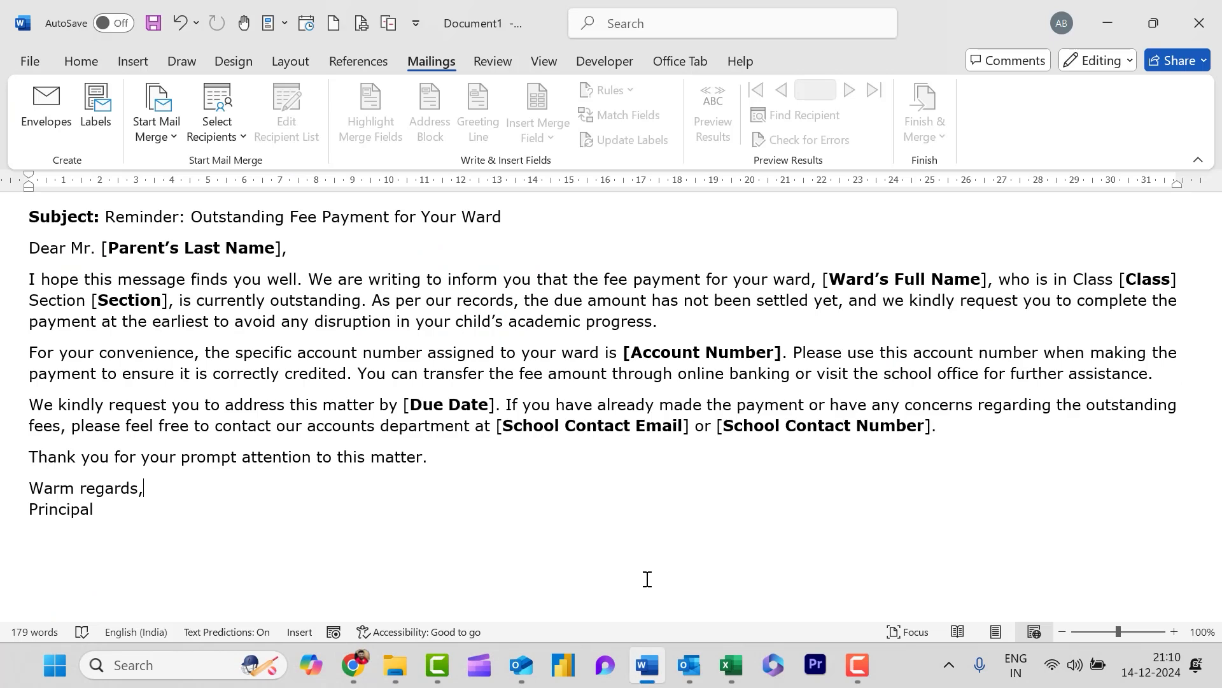
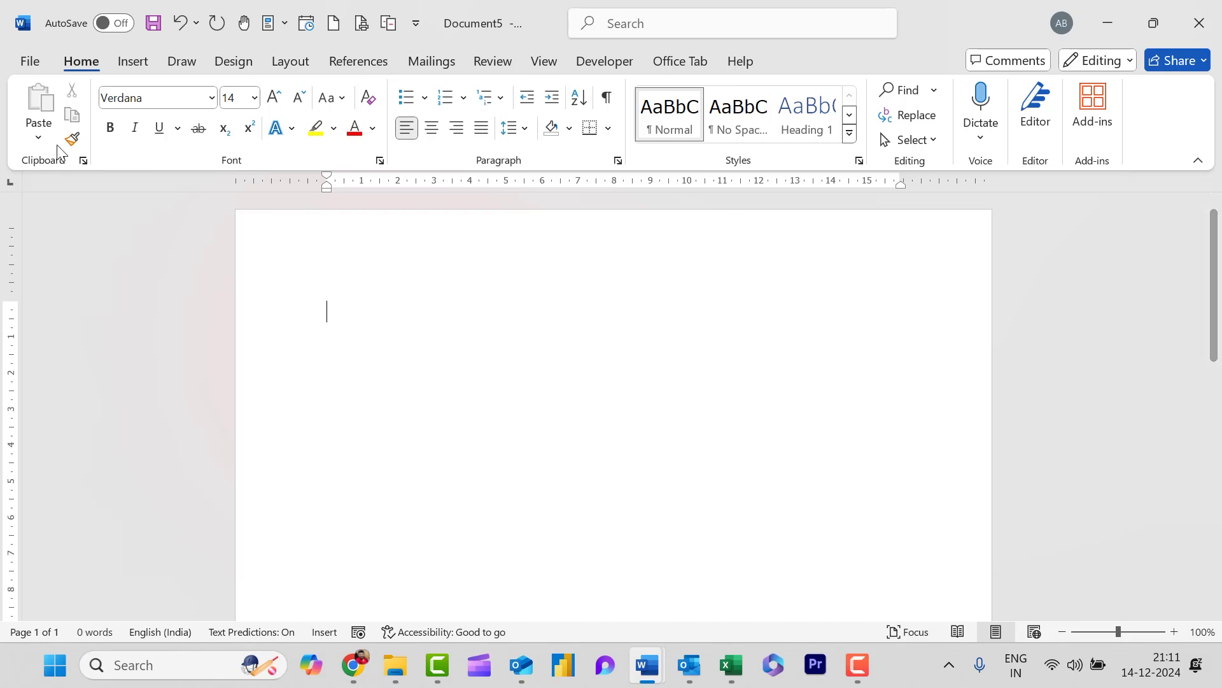
Step: Open the File Locations settings in Word's advanced options and select the Startup file type
left_click(30, 61)
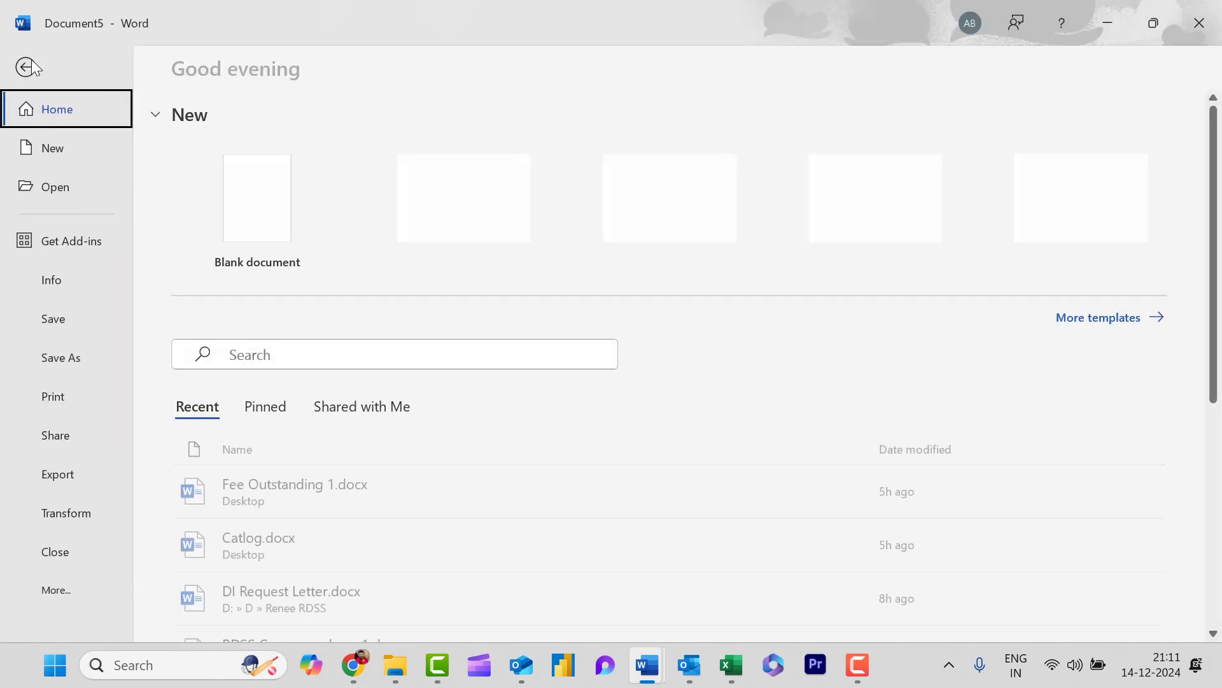
left_click(66, 592)
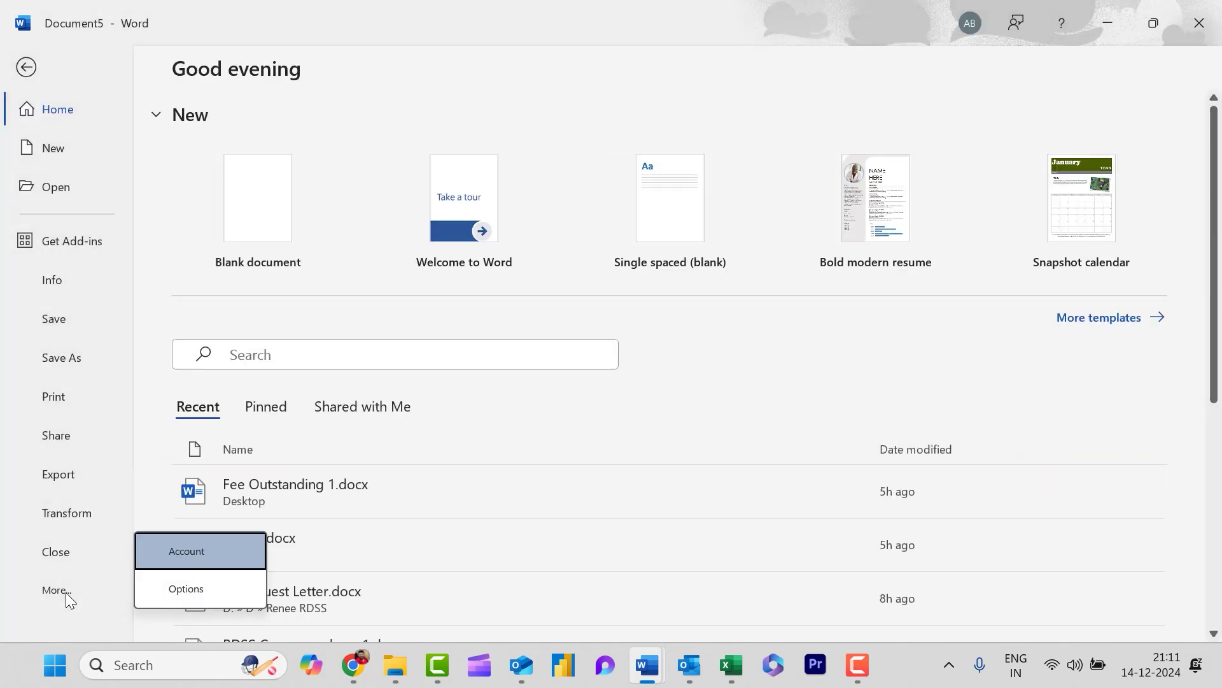
left_click(173, 590)
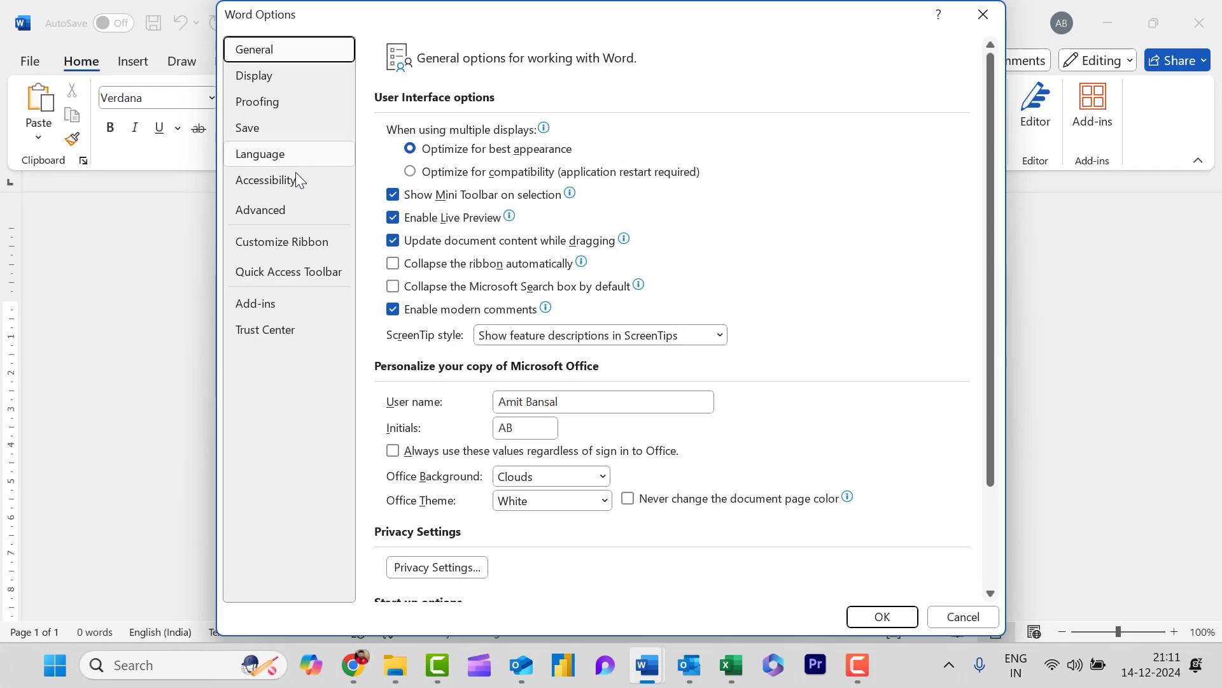
left_click(281, 209)
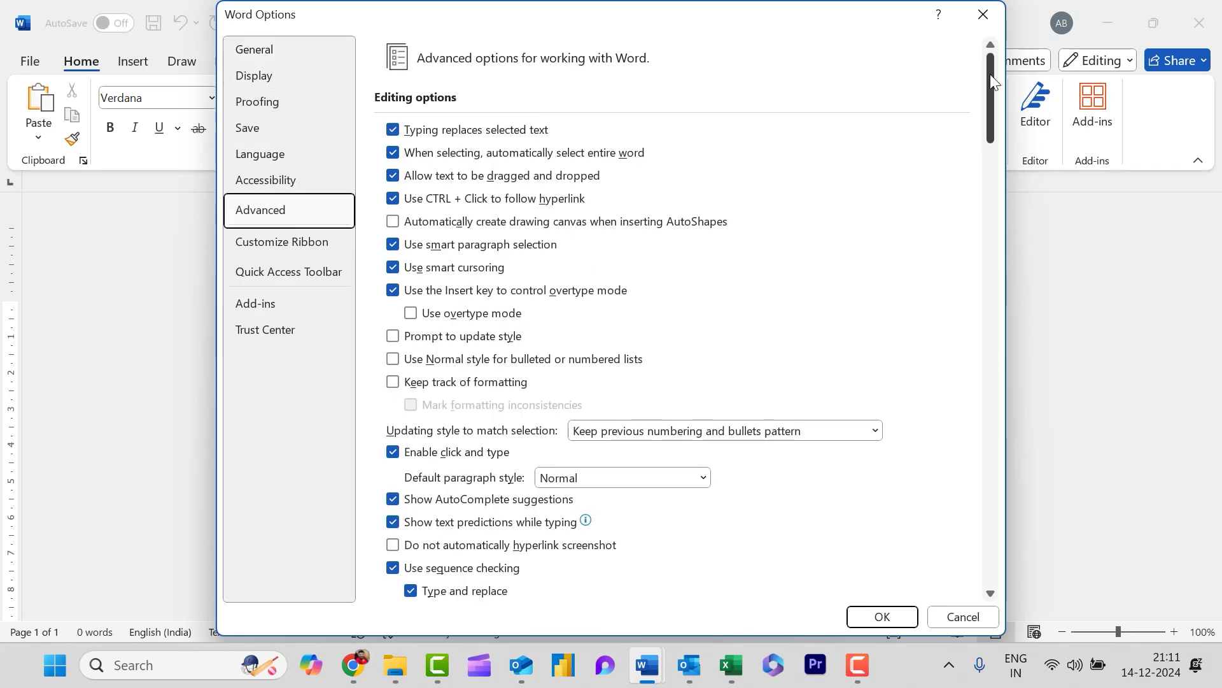
left_click_drag(990, 74, 1008, 494)
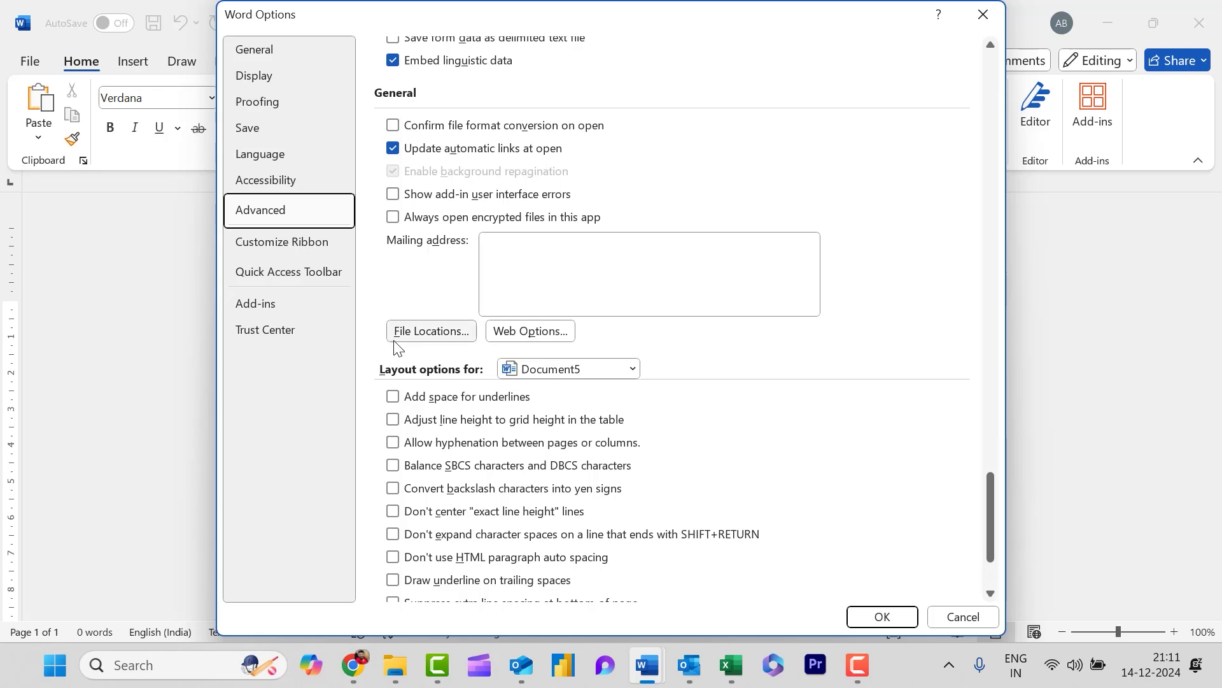
left_click(414, 332)
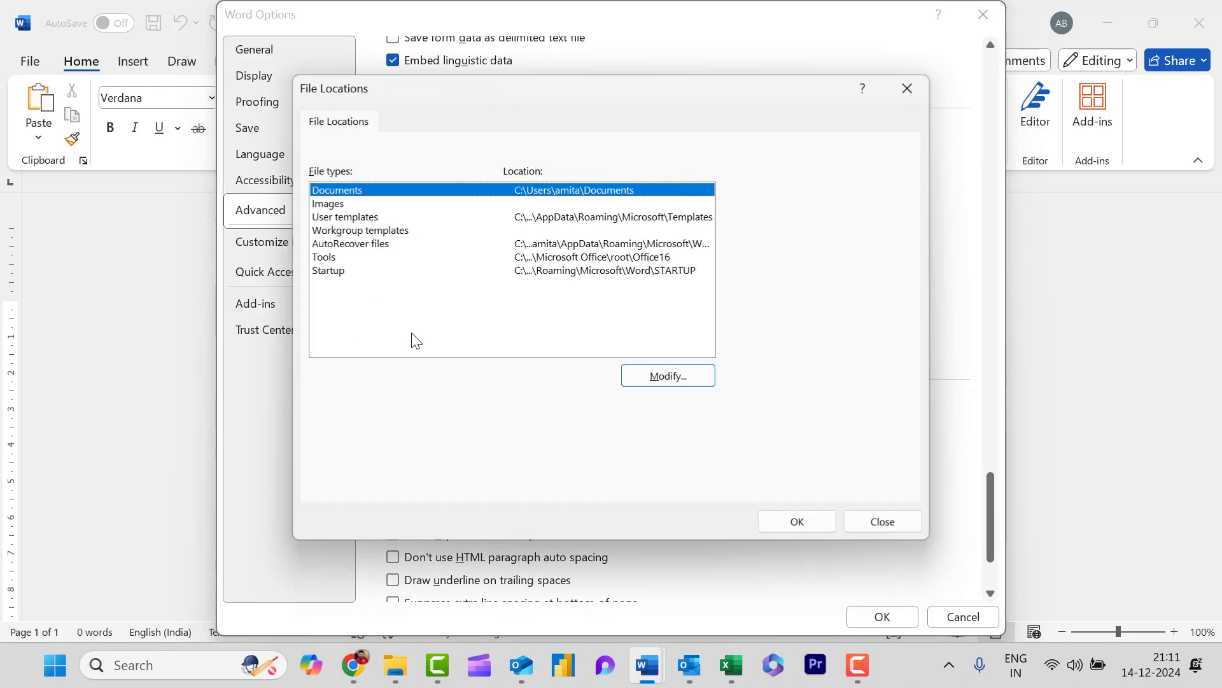
left_click(328, 273)
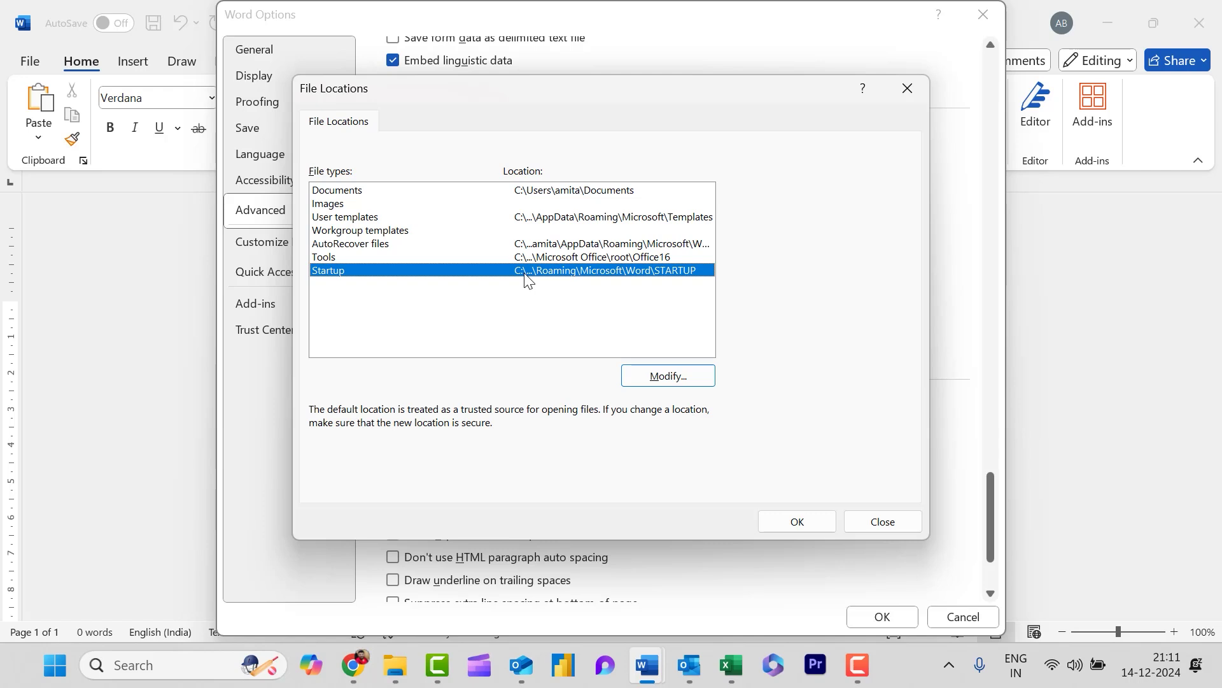
Step: Open the Startup location's folder for modification and copy MergeTools - 2022.dotm into it from the MERGE TOOLS ADD-IN (1) folder
mouse_move(396, 665)
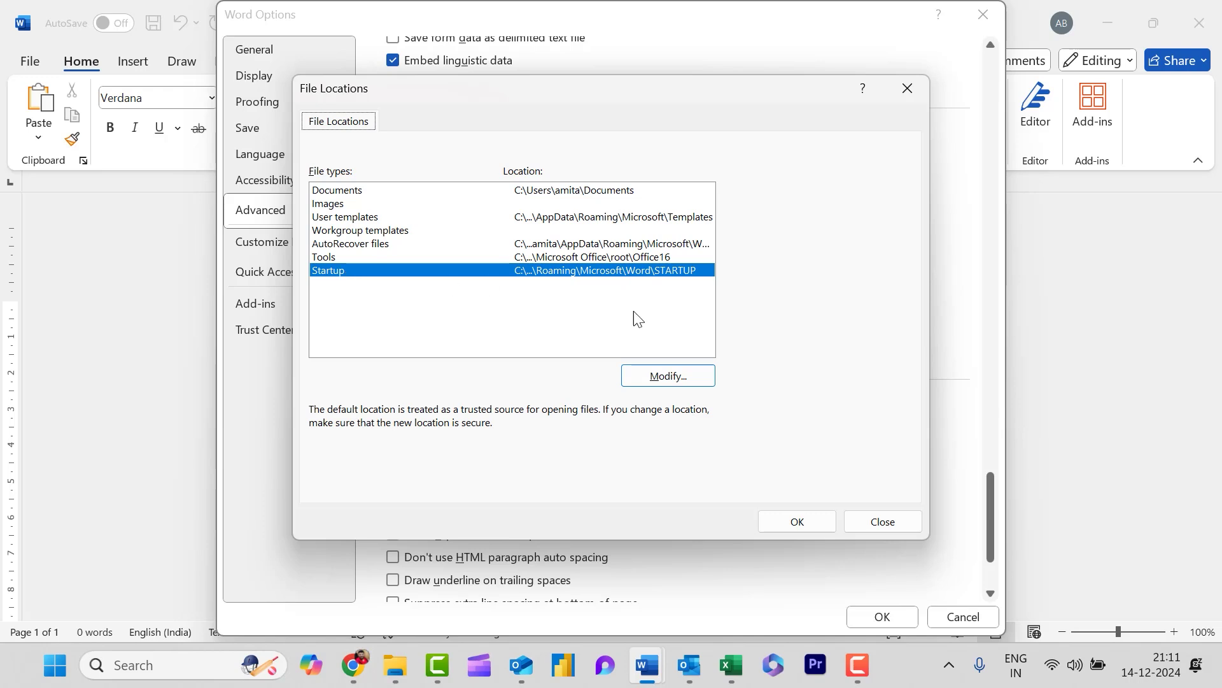
left_click(676, 374)
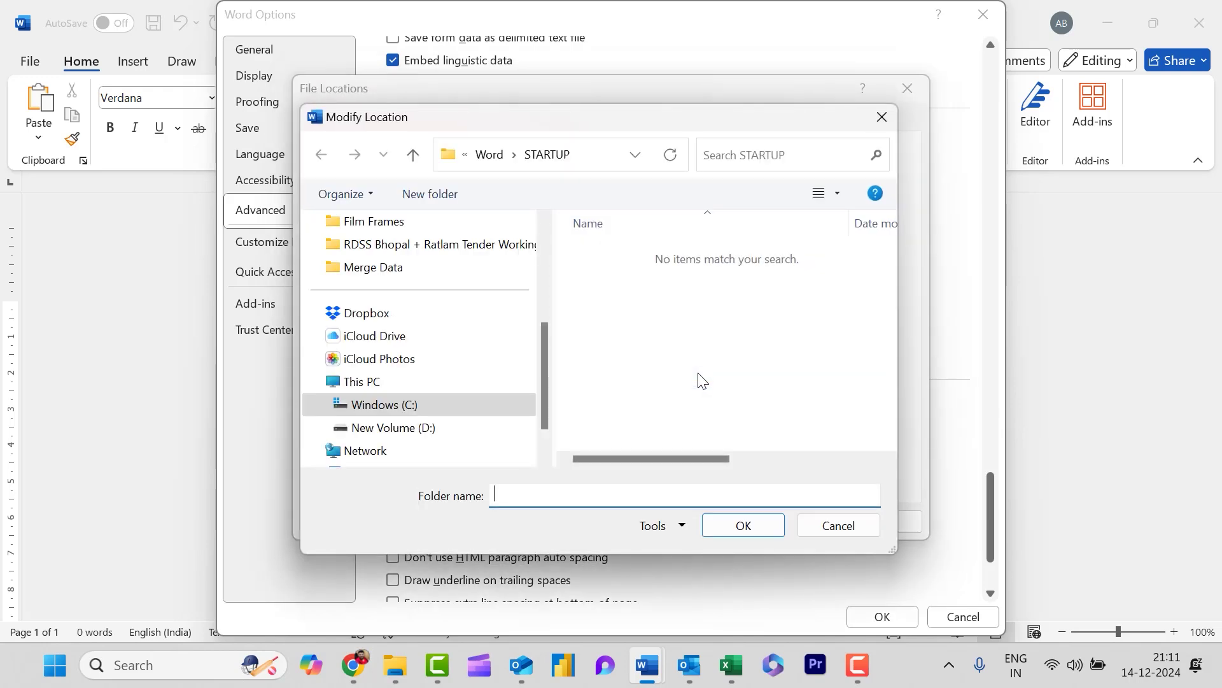
left_click_drag(682, 117, 602, 102)
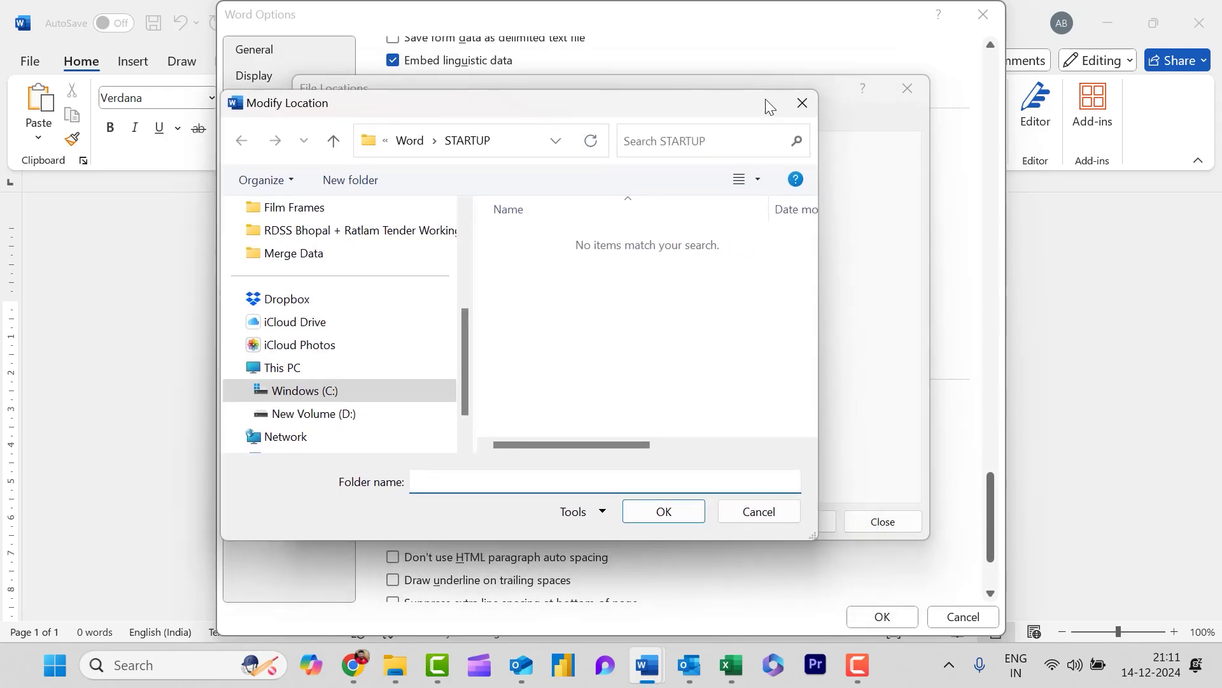
mouse_move(395, 665)
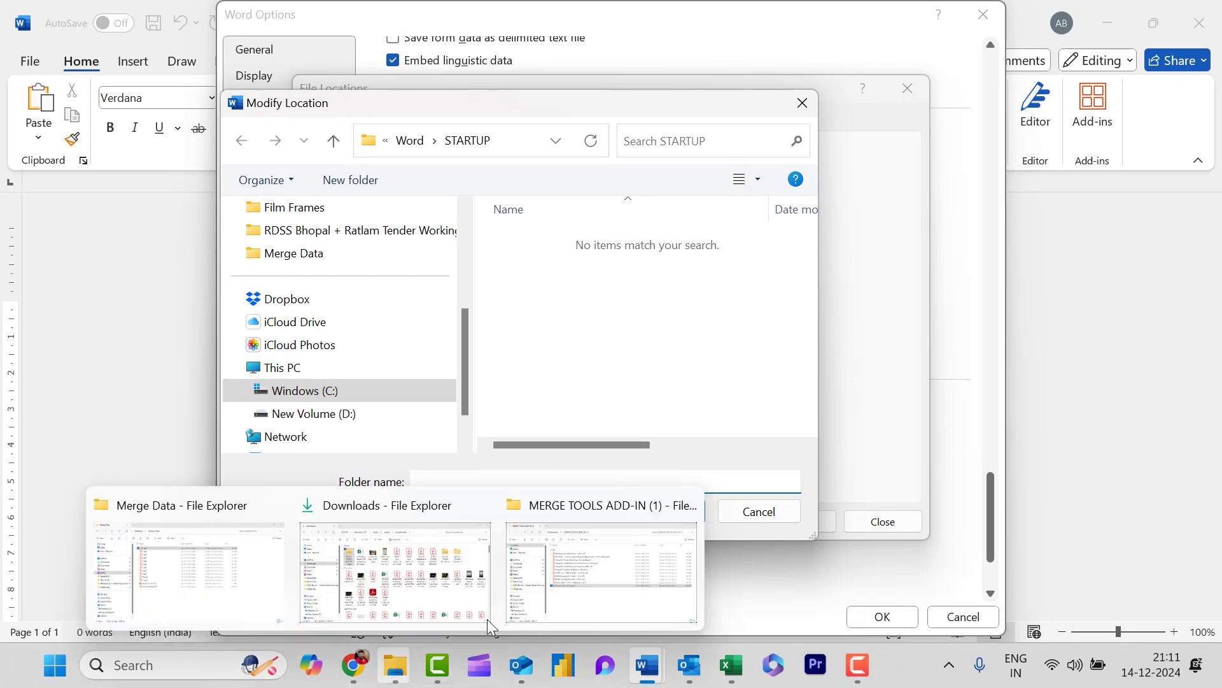
left_click(590, 561)
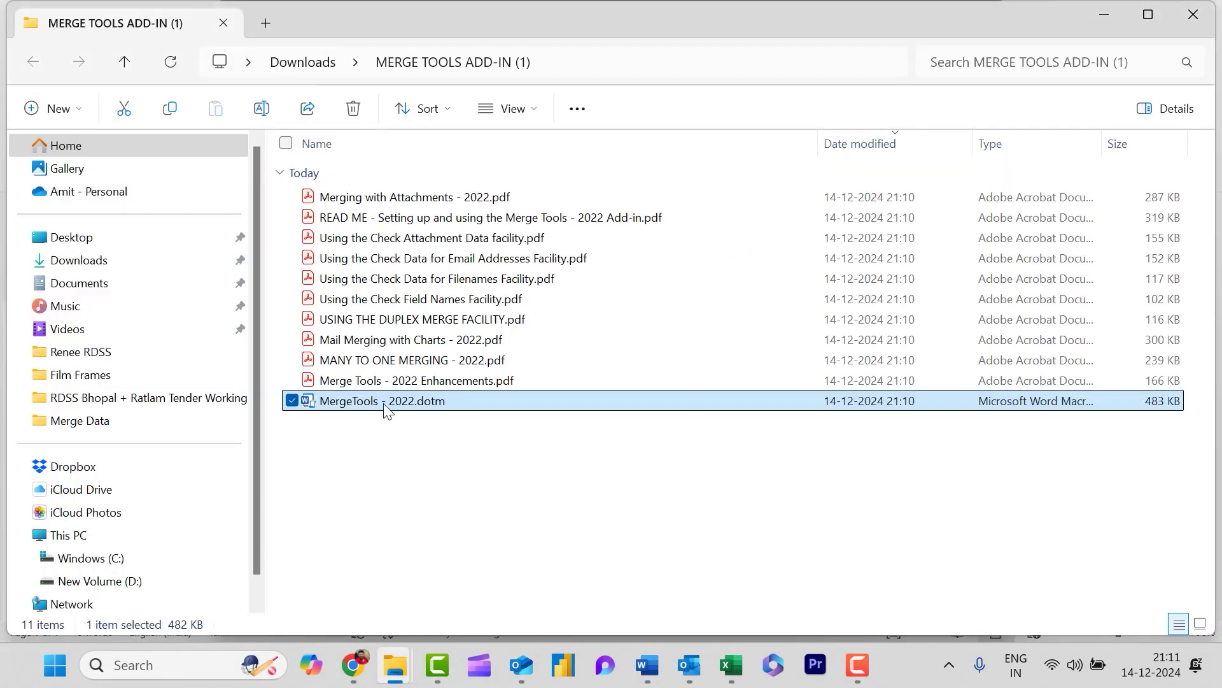
key("alt+Tab")
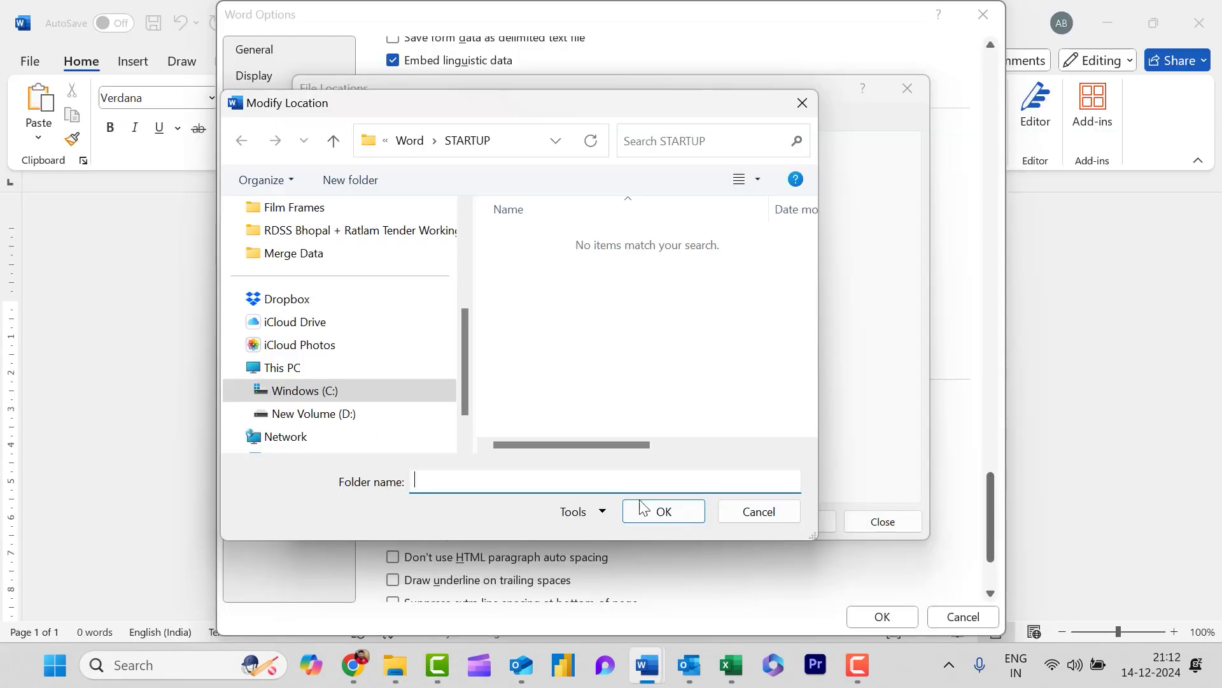
left_click(586, 316)
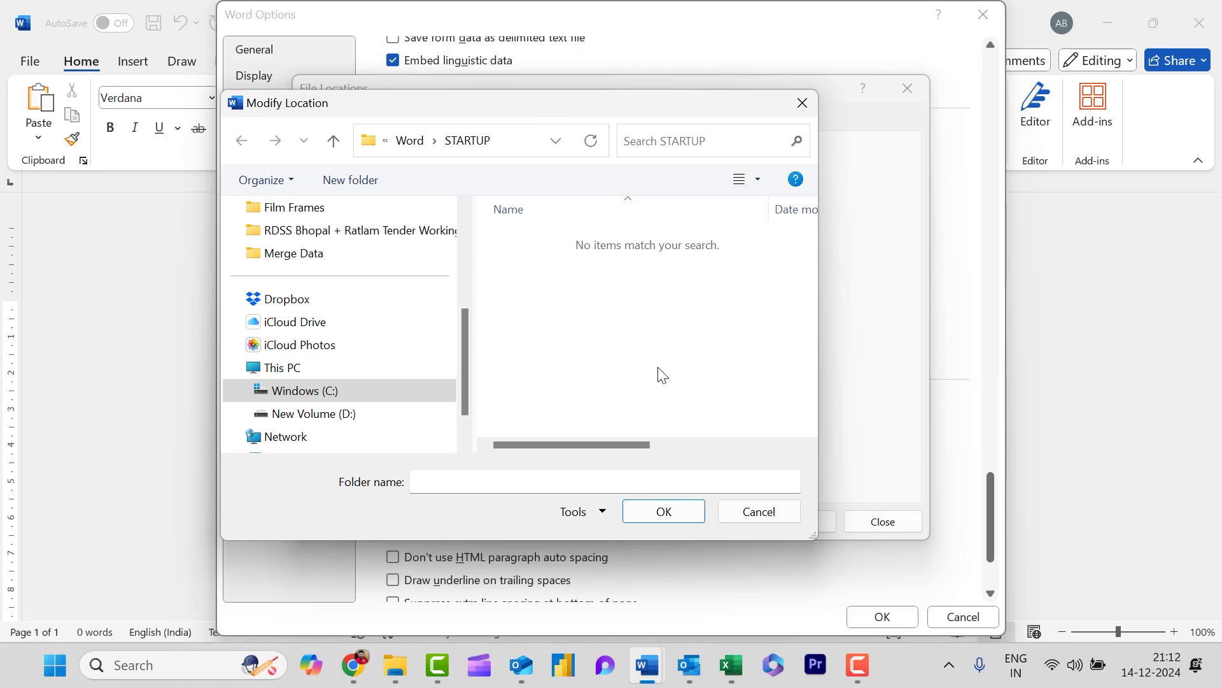
Step: Copy the full path of the STARTUP folder and close the location and options dialogs
left_click(512, 143)
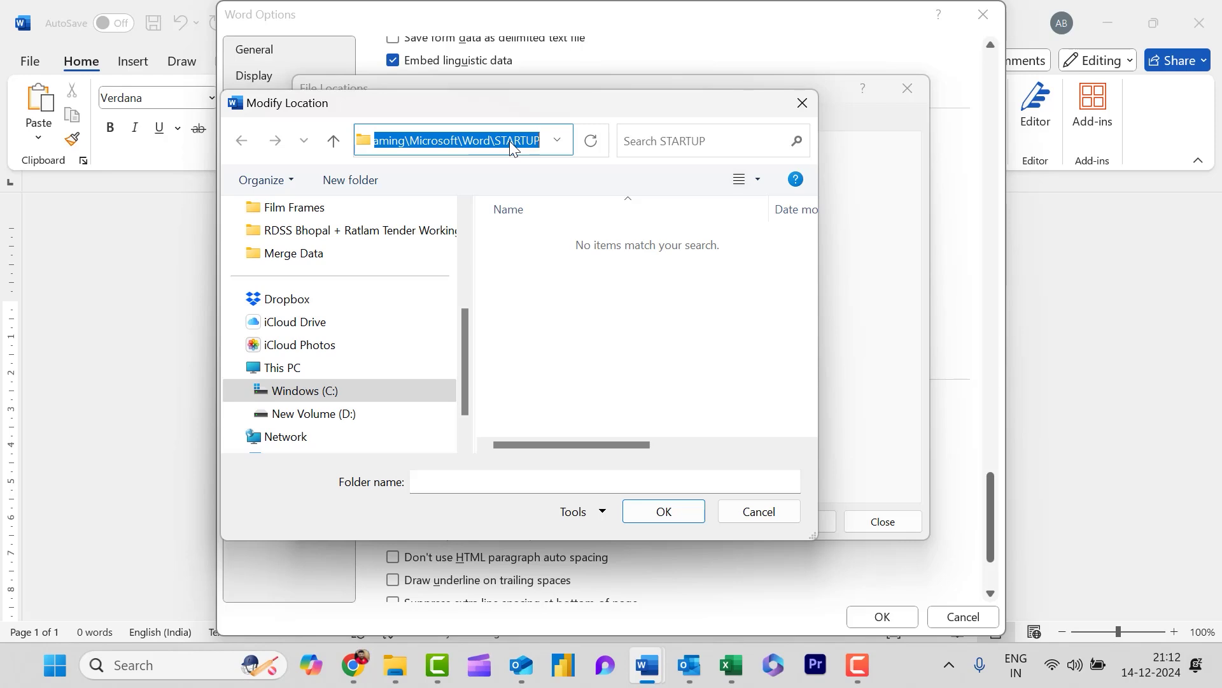
left_click(809, 105)
left_click(899, 90)
key("Escape")
Step: Switch to File Explorer, check the AppData\Roaming\Microsoft\Word\STARTUP folder for MergeTools - 2022.dotm, and close the window
mouse_move(395, 674)
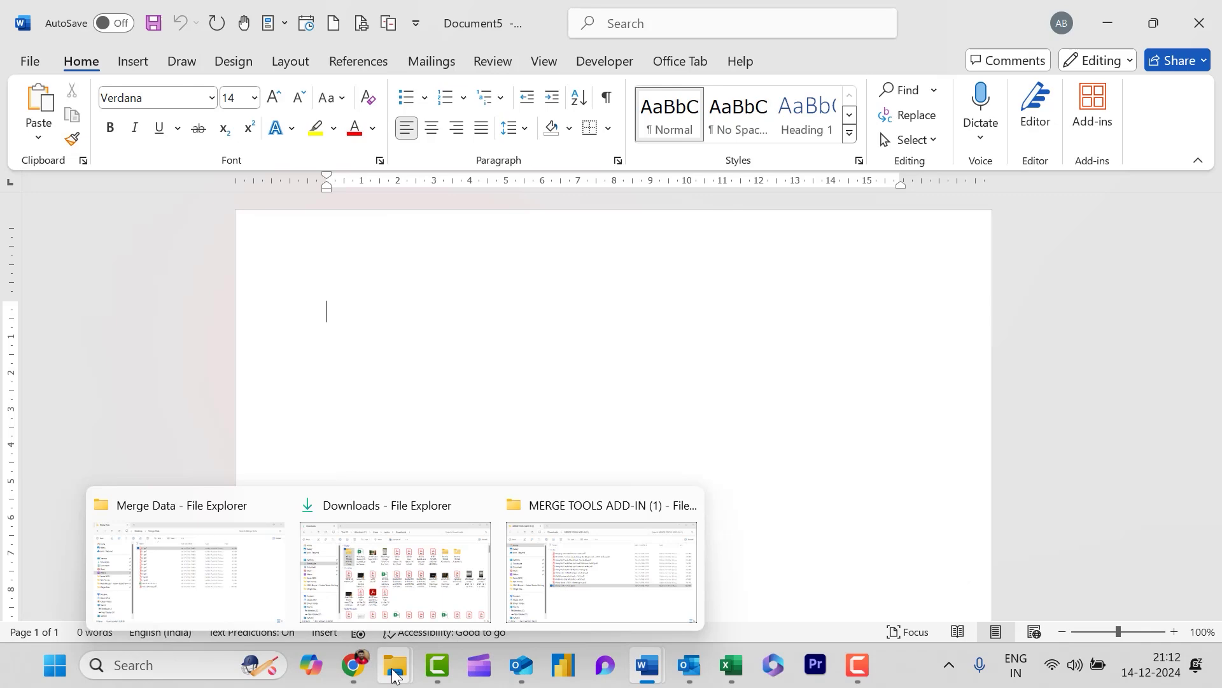
left_click(663, 539)
left_click(647, 64)
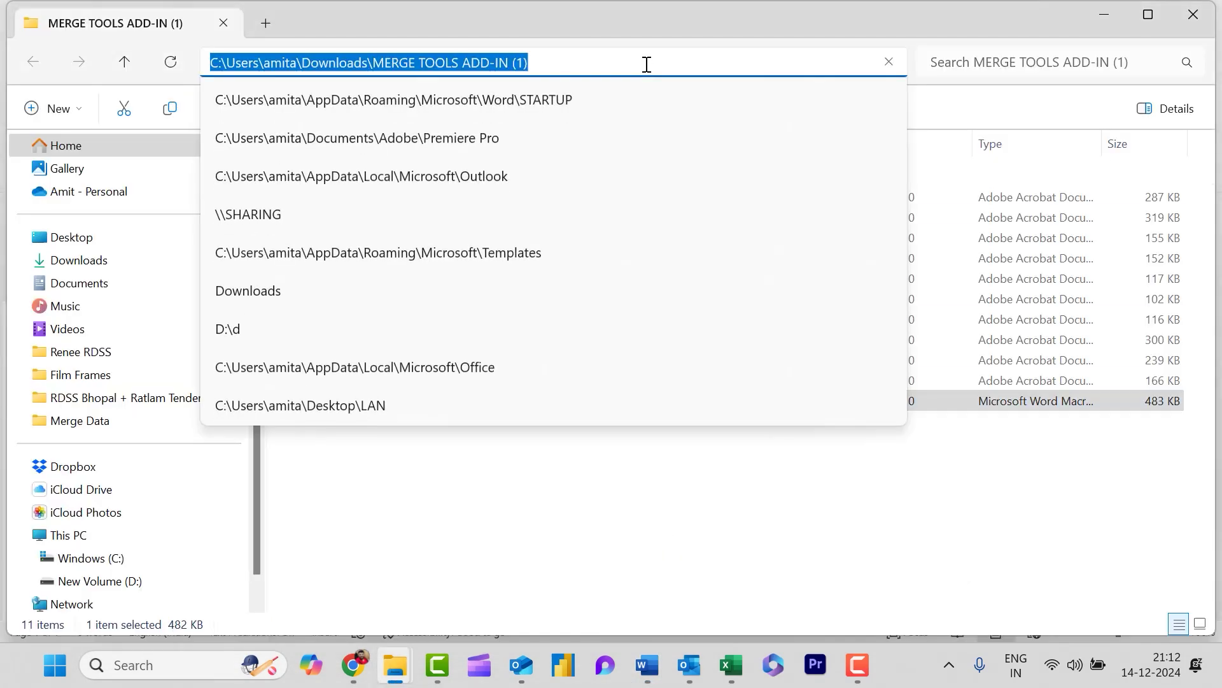
type("C:\\Users\\amita\\AppData\\Roaming\\Microsoft\\Word\\STARTUP")
key("Return")
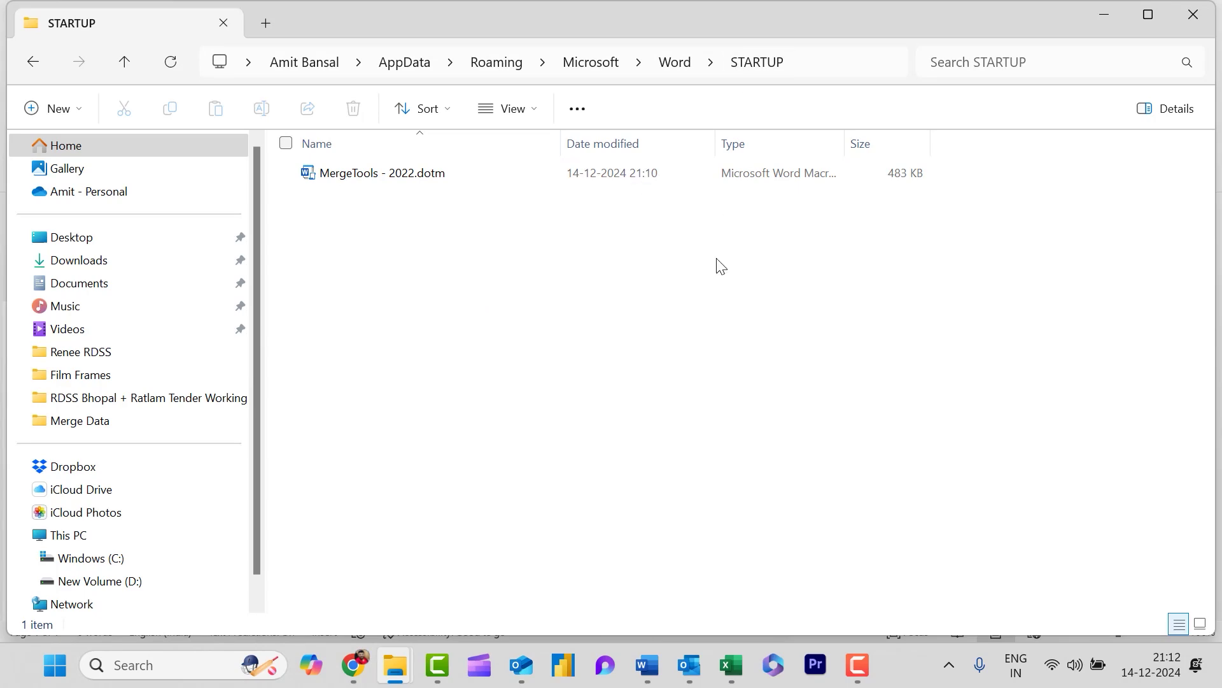
left_click(1197, 16)
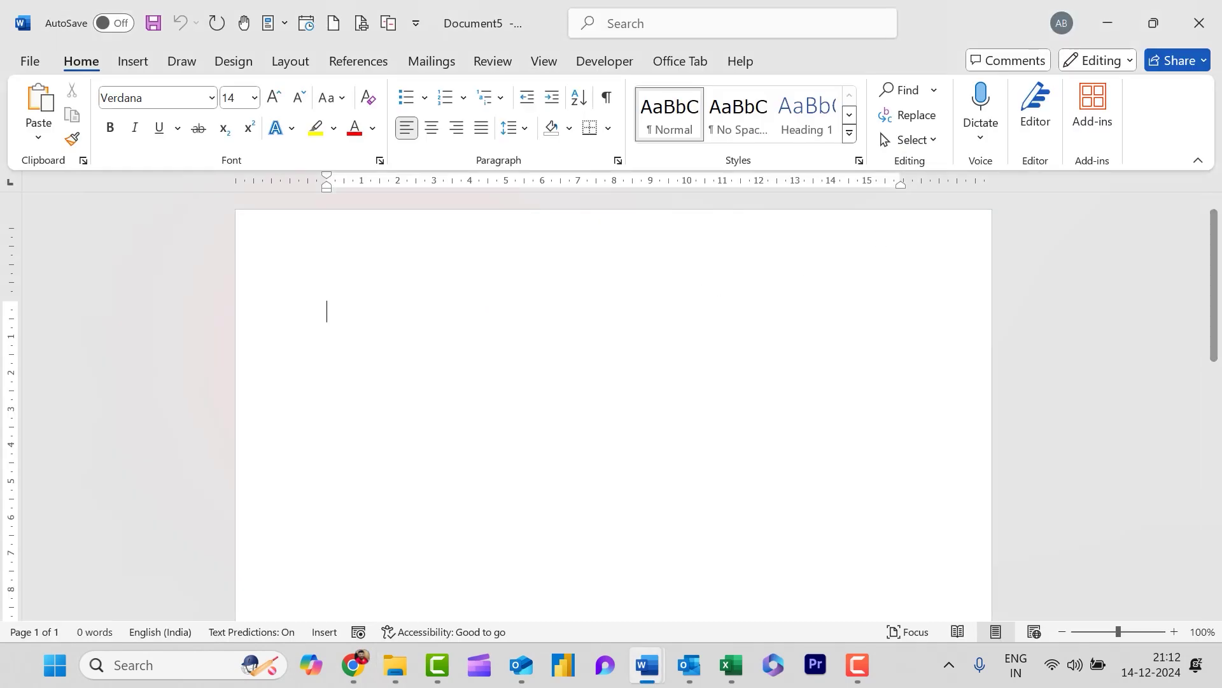
Step: Restart Word with a new blank document and display the Merge Tools add-in's commands
left_click(1199, 19)
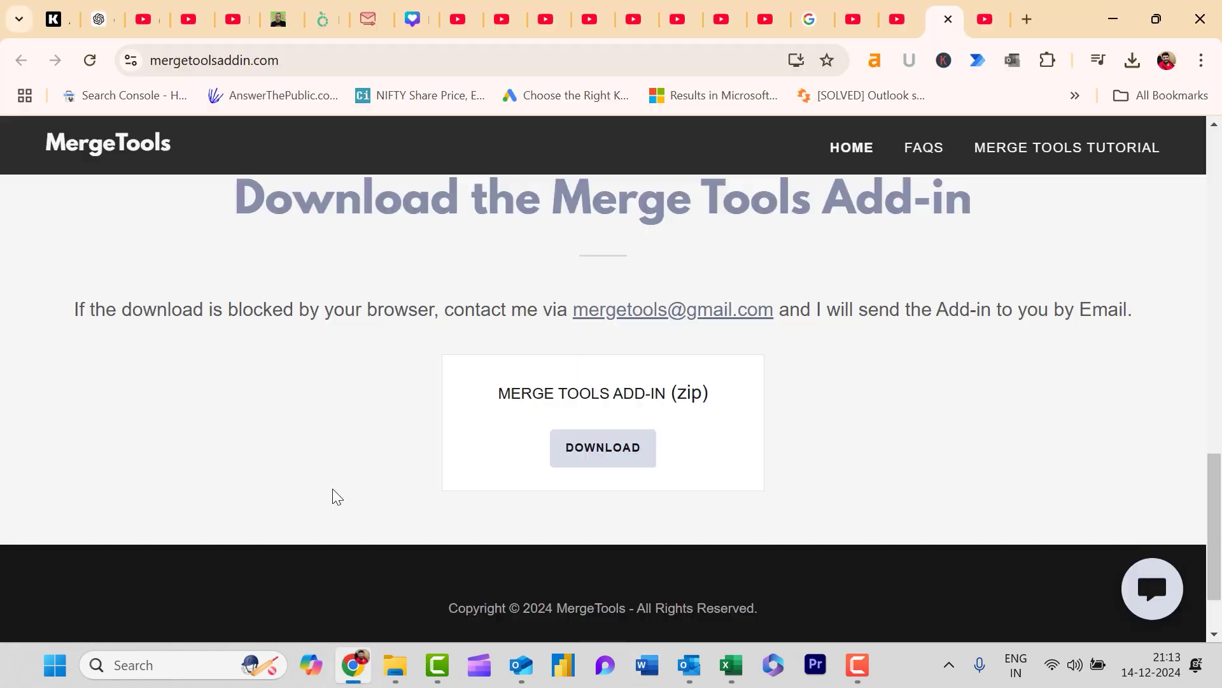
mouse_move(686, 676)
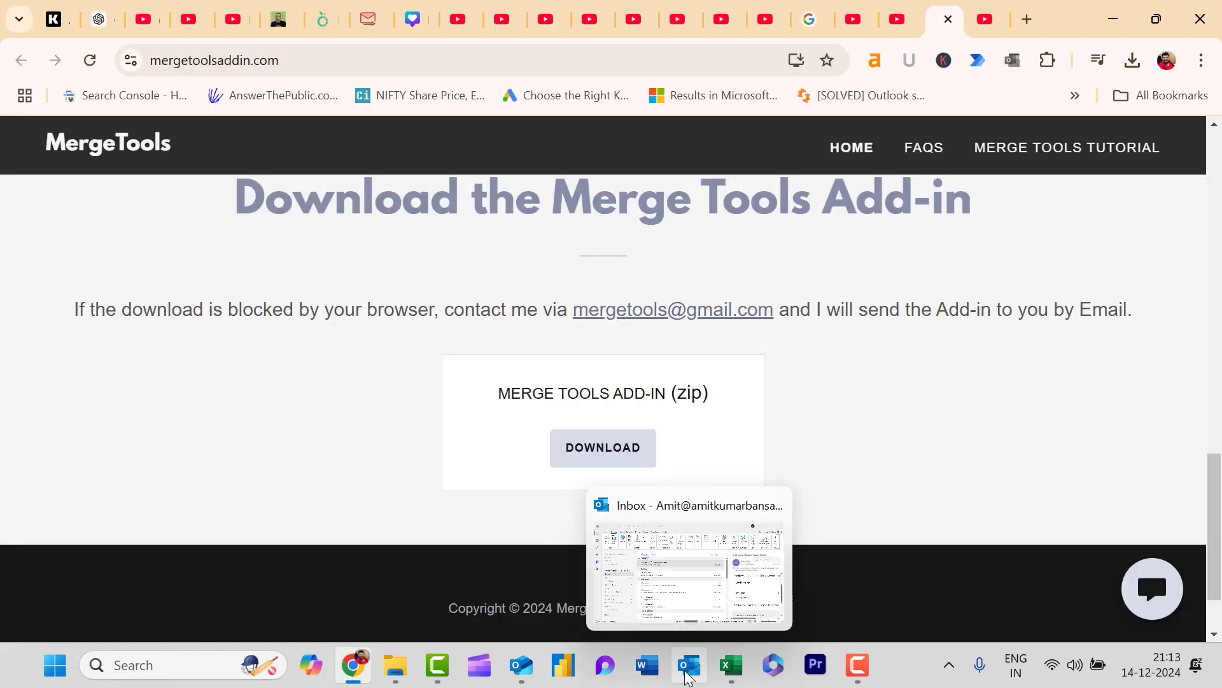
left_click(648, 665)
left_click(276, 209)
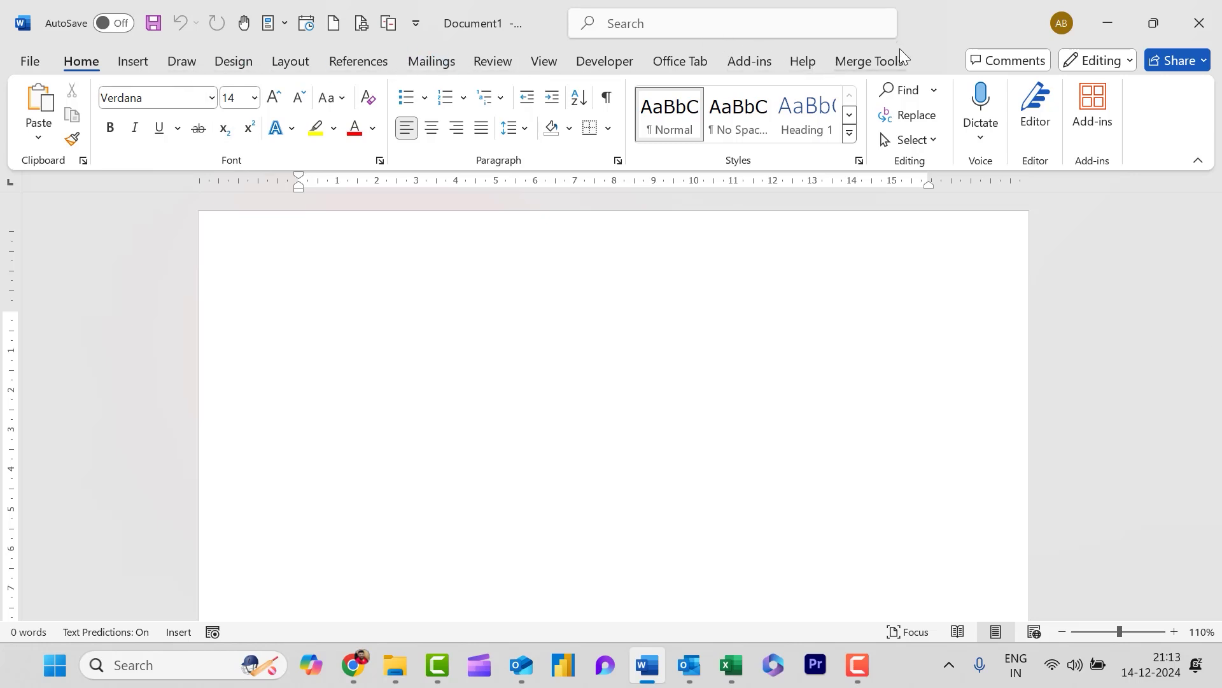
left_click(863, 64)
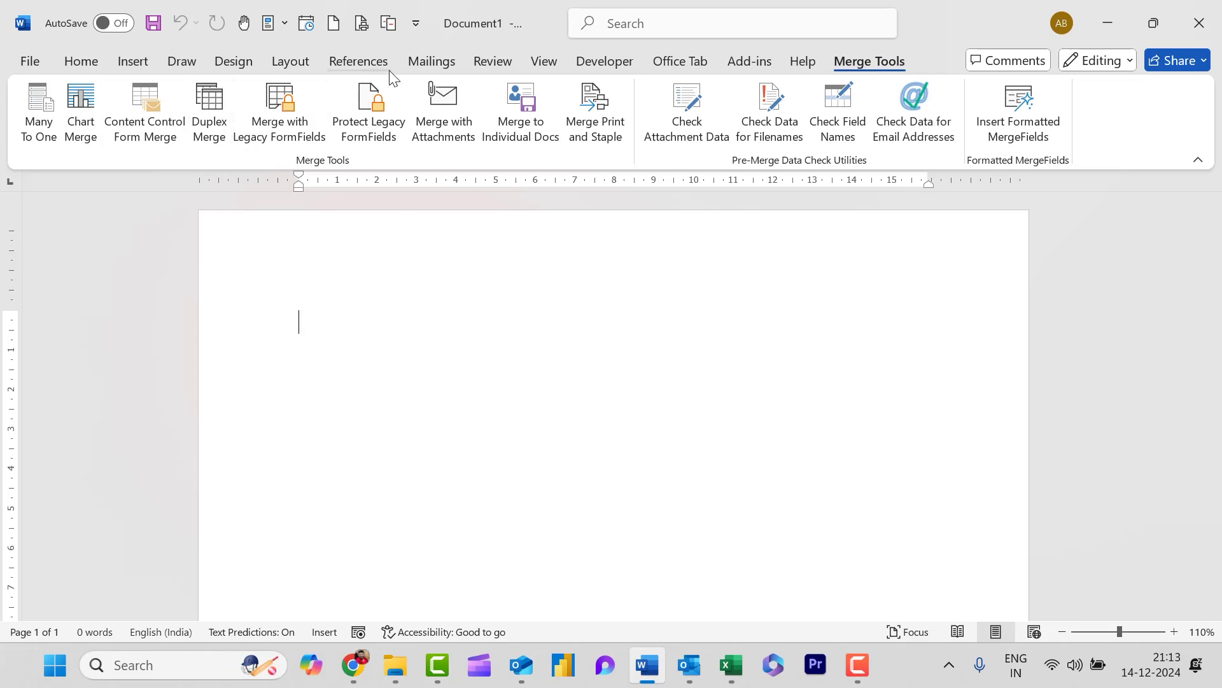
Step: Paste the fee reminder letter into the blank document and format it as 12 pt justified text
left_click(420, 61)
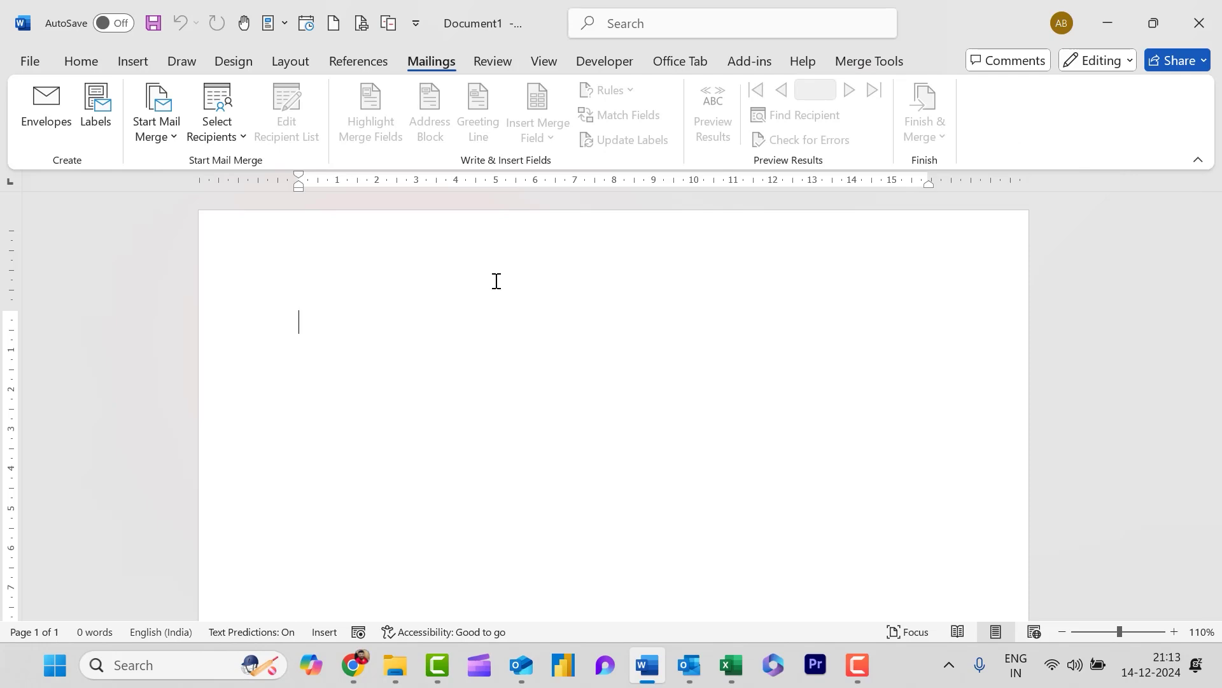
key("ctrl+v")
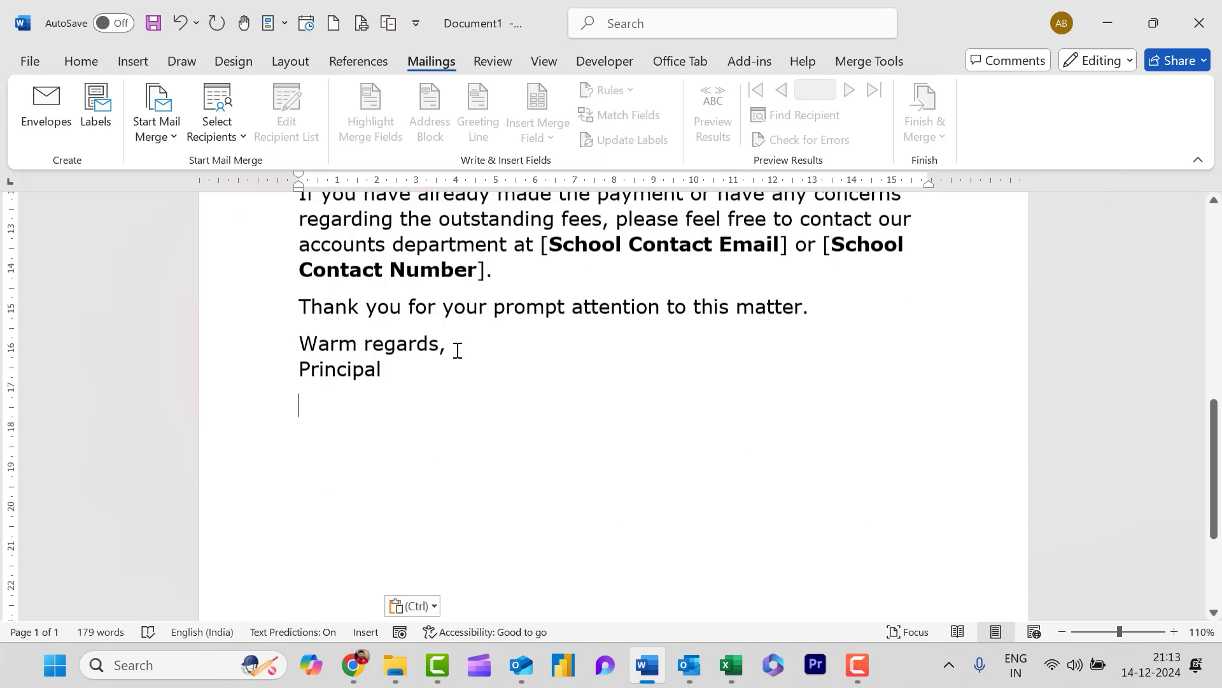
scroll(457, 351, "up", 5)
scroll(457, 350, "up", 3)
key("ctrl+m")
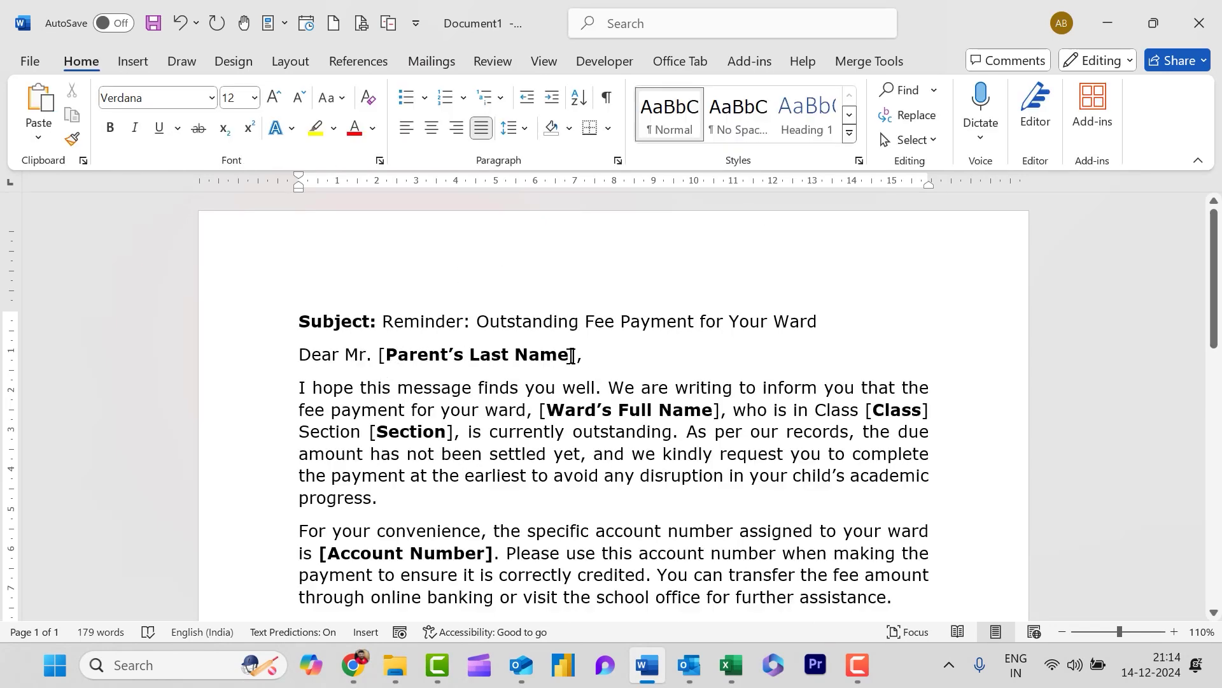
Step: Review the letter's bracketed placeholders, from Parent's Last Name to School Contact Number
left_click_drag(391, 357, 553, 355)
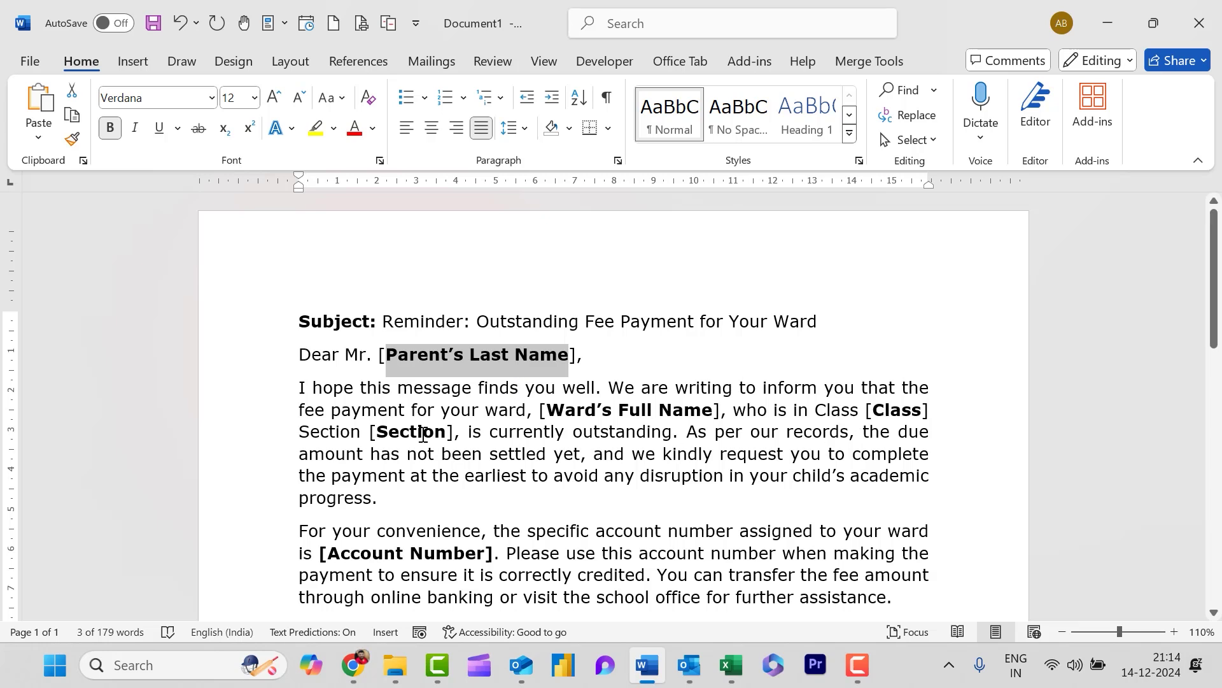
scroll(754, 488, "down", 2)
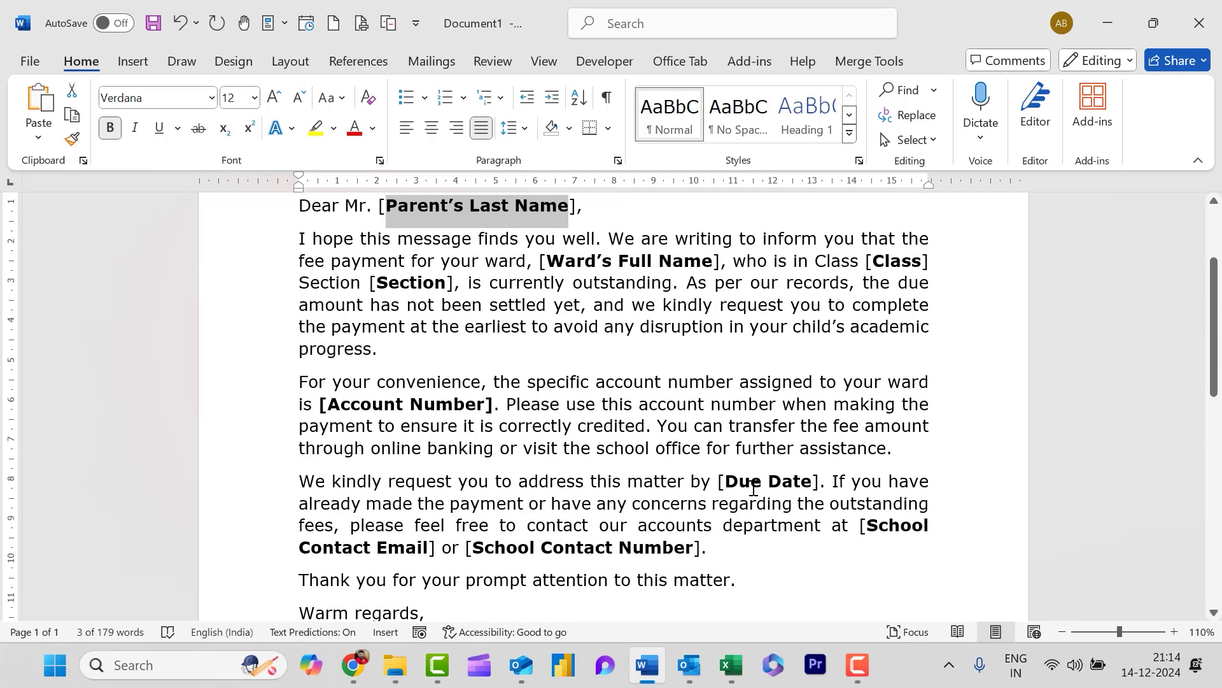
scroll(751, 498, "up", 1)
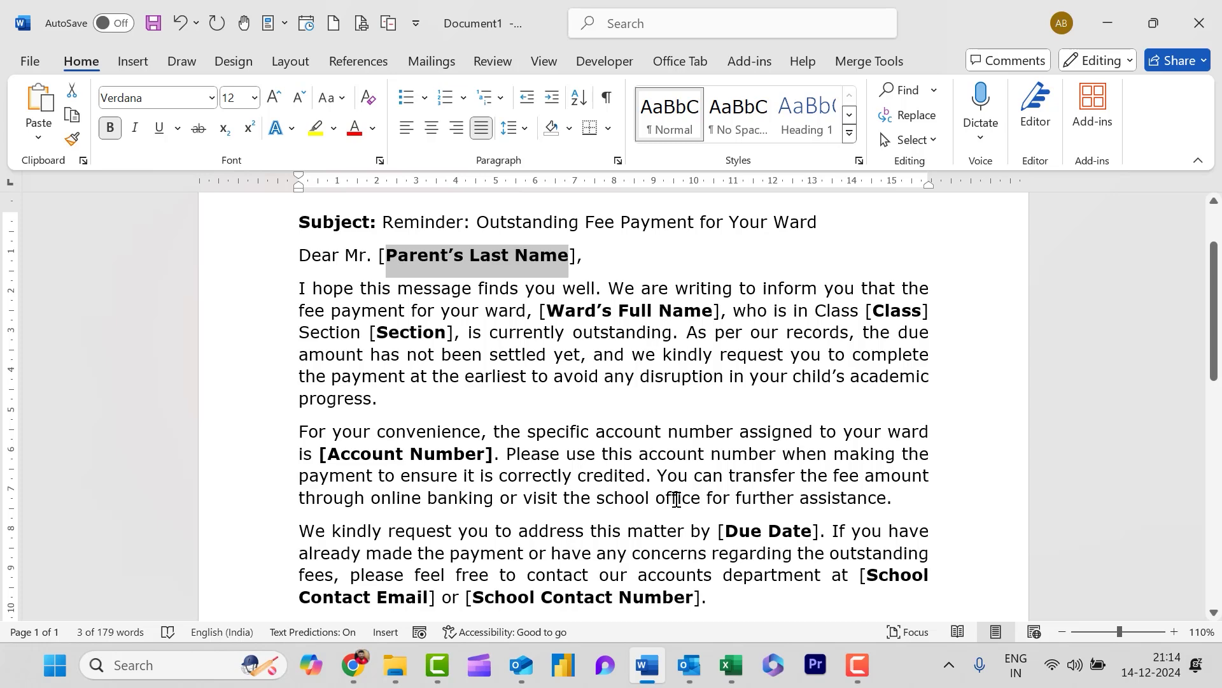
left_click(692, 457)
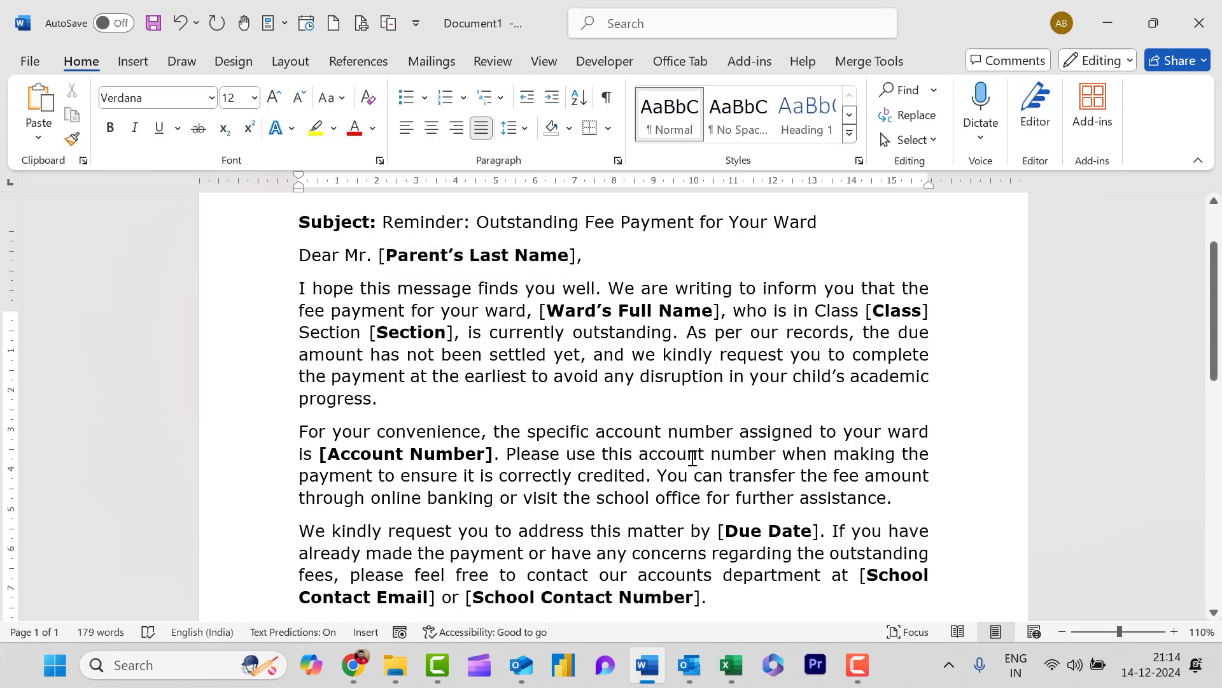
Step: Start a mail merge of the E-mail Messages type for the fee reminder letter
scroll(692, 457, "up", 2)
left_click(427, 62)
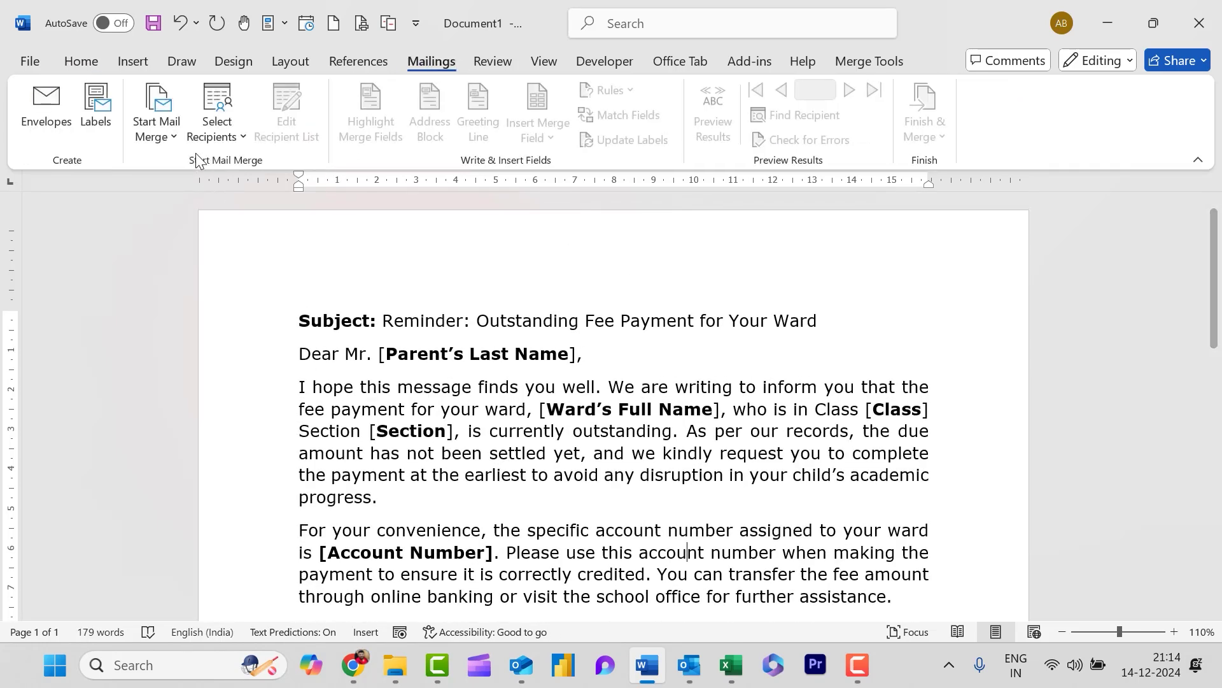
left_click(172, 136)
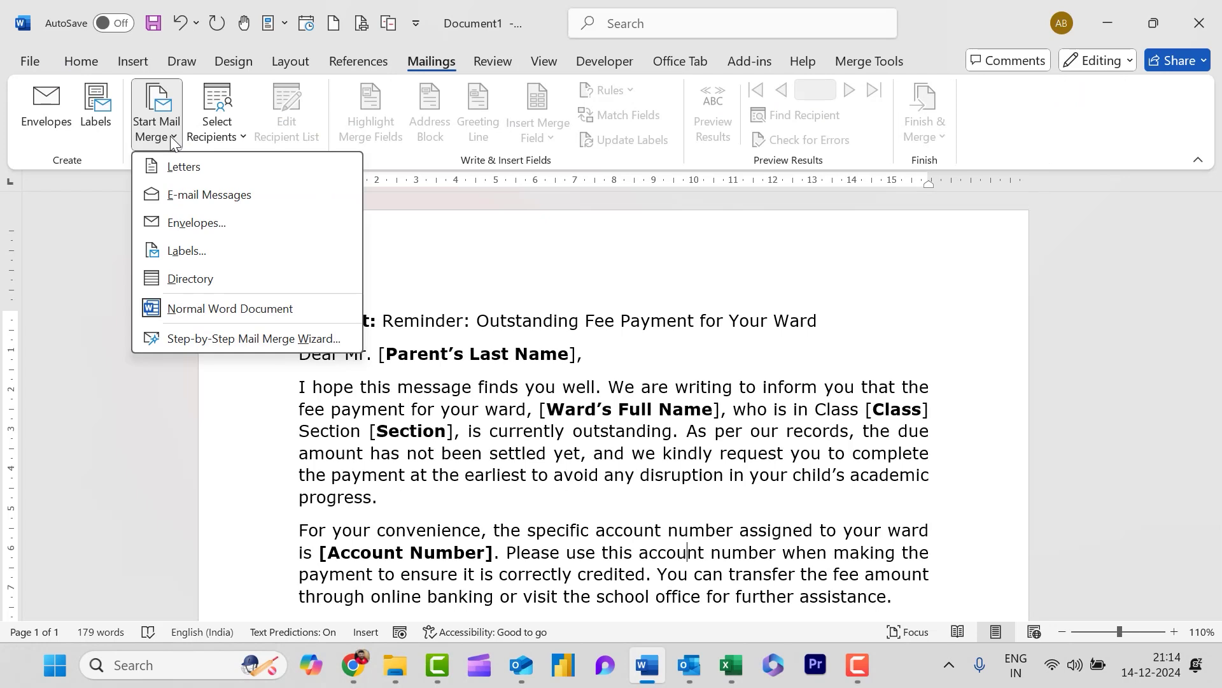
left_click(236, 196)
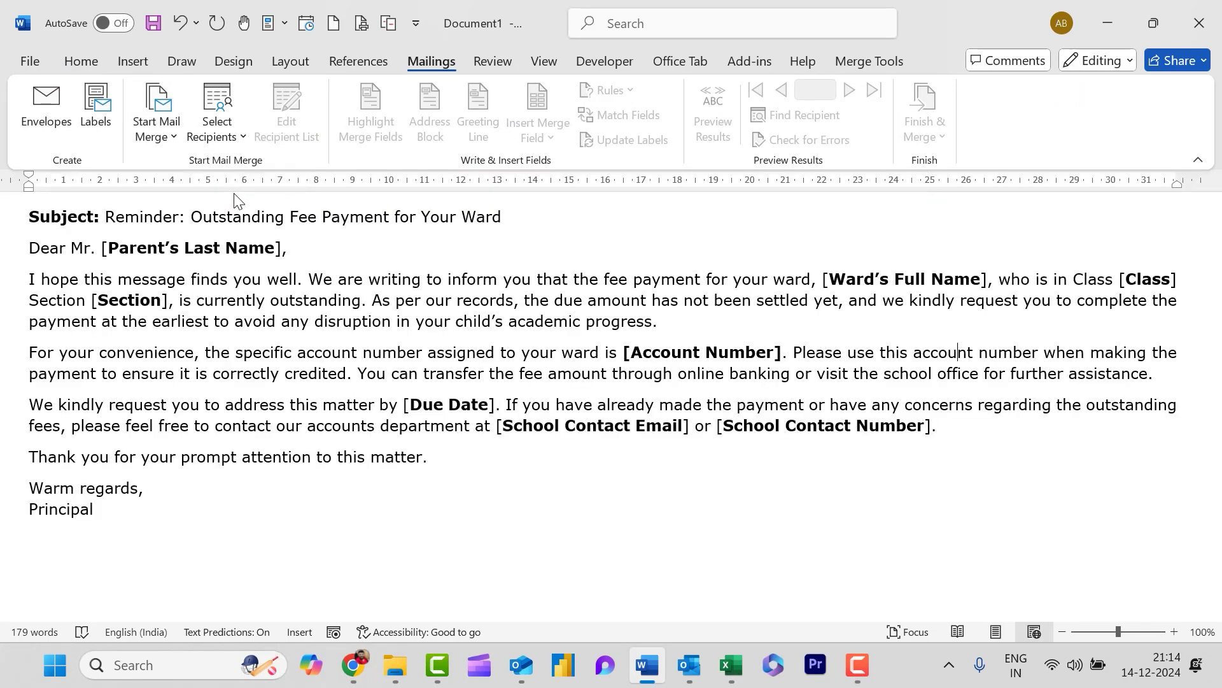
Step: Use the existing list Details in Excel.csv from the Desktop's Merge Data folder as the letter's mail merge recipients
left_click(242, 139)
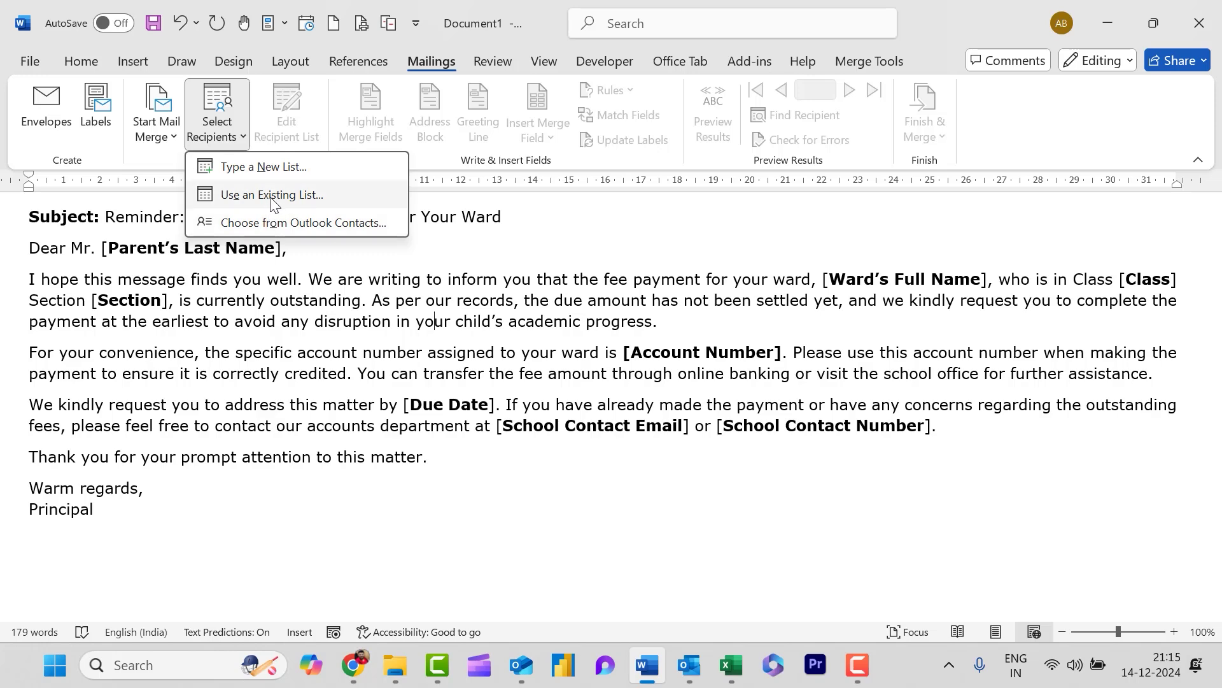
left_click(731, 665)
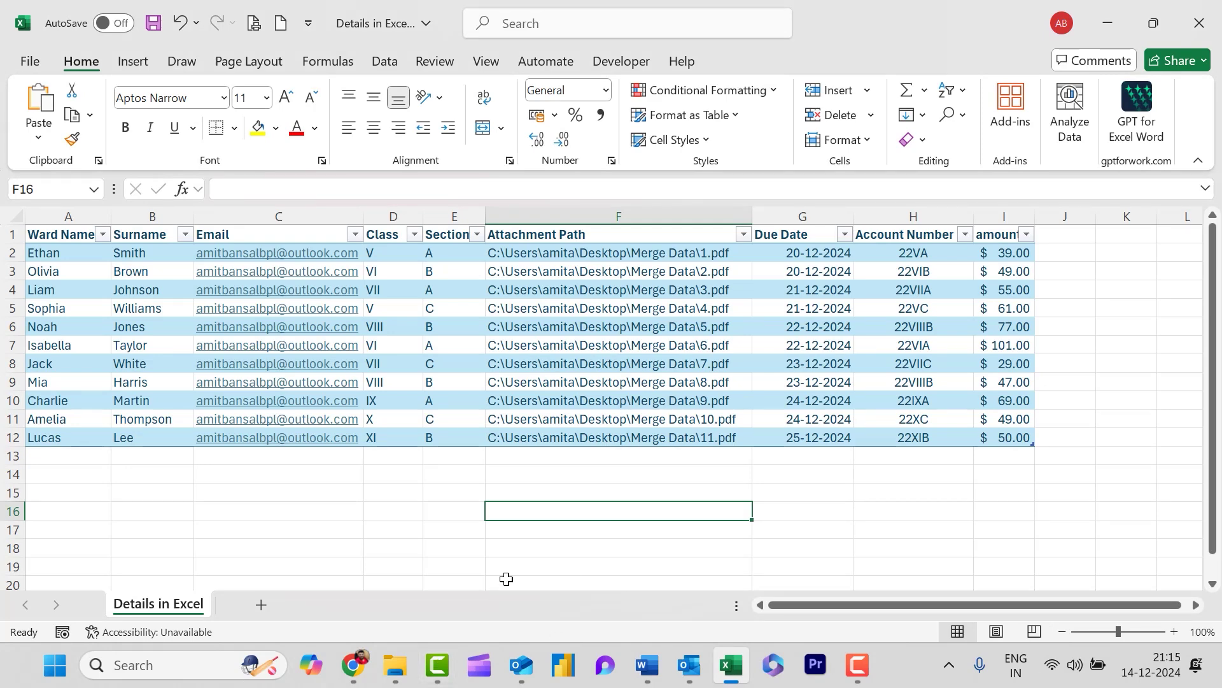
left_click(647, 665)
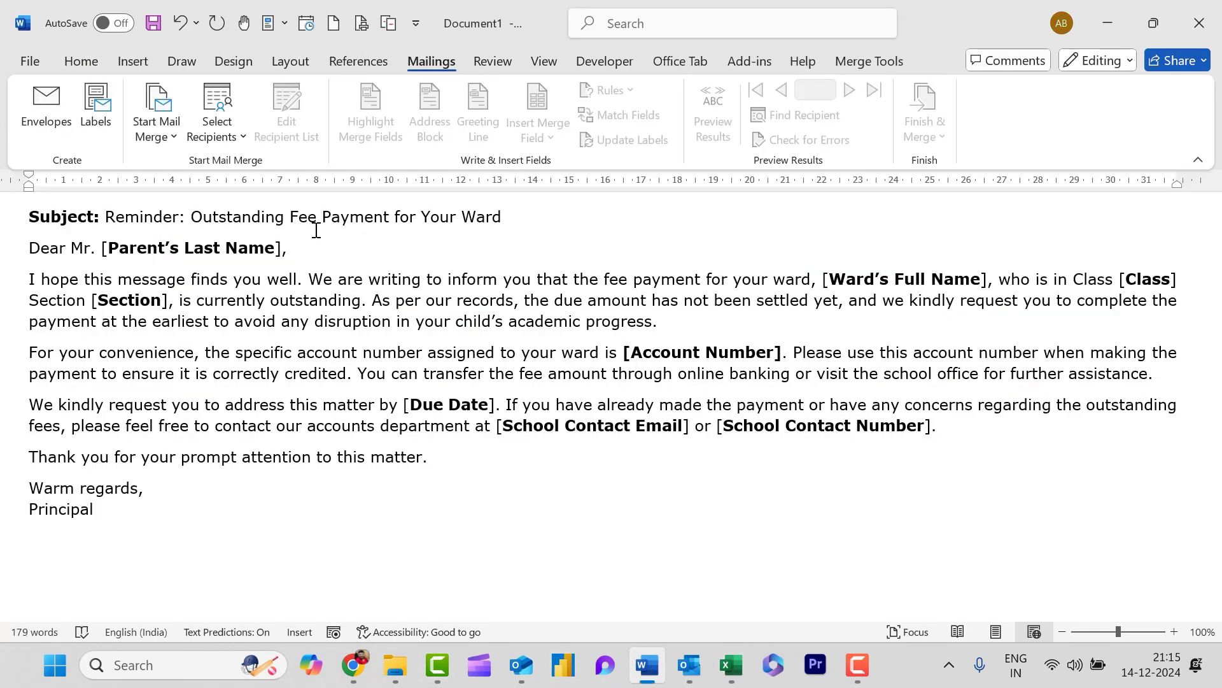
left_click(233, 141)
left_click(255, 198)
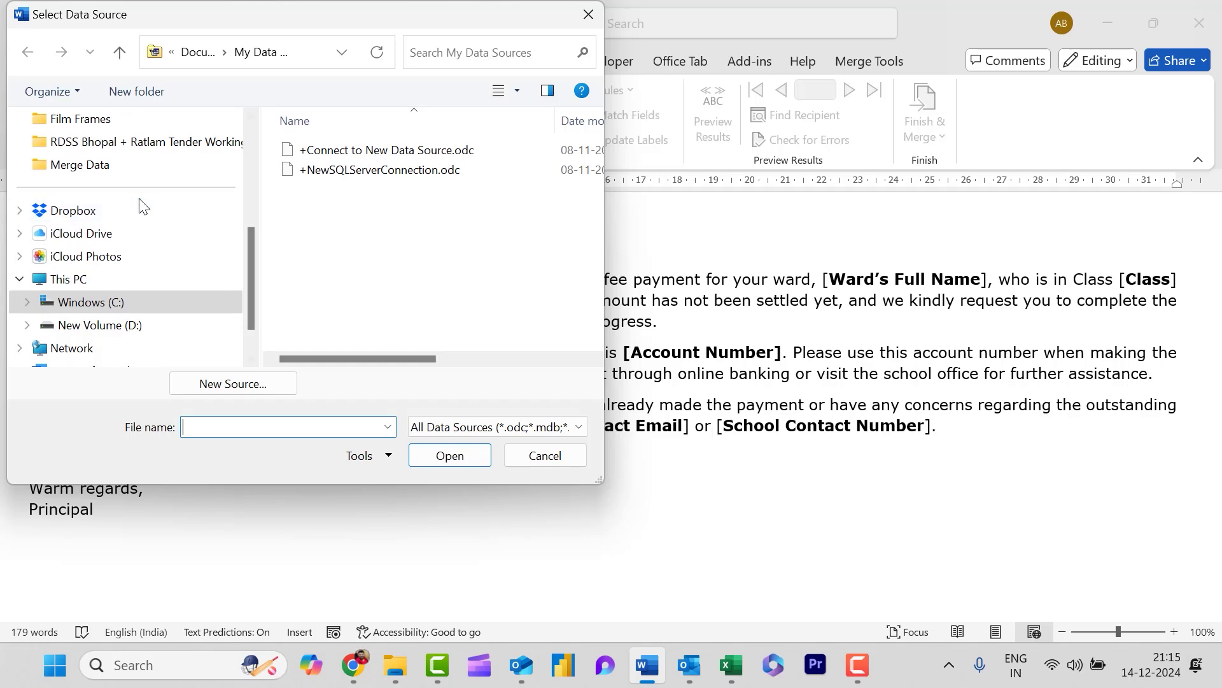
scroll(153, 229, "up", 3)
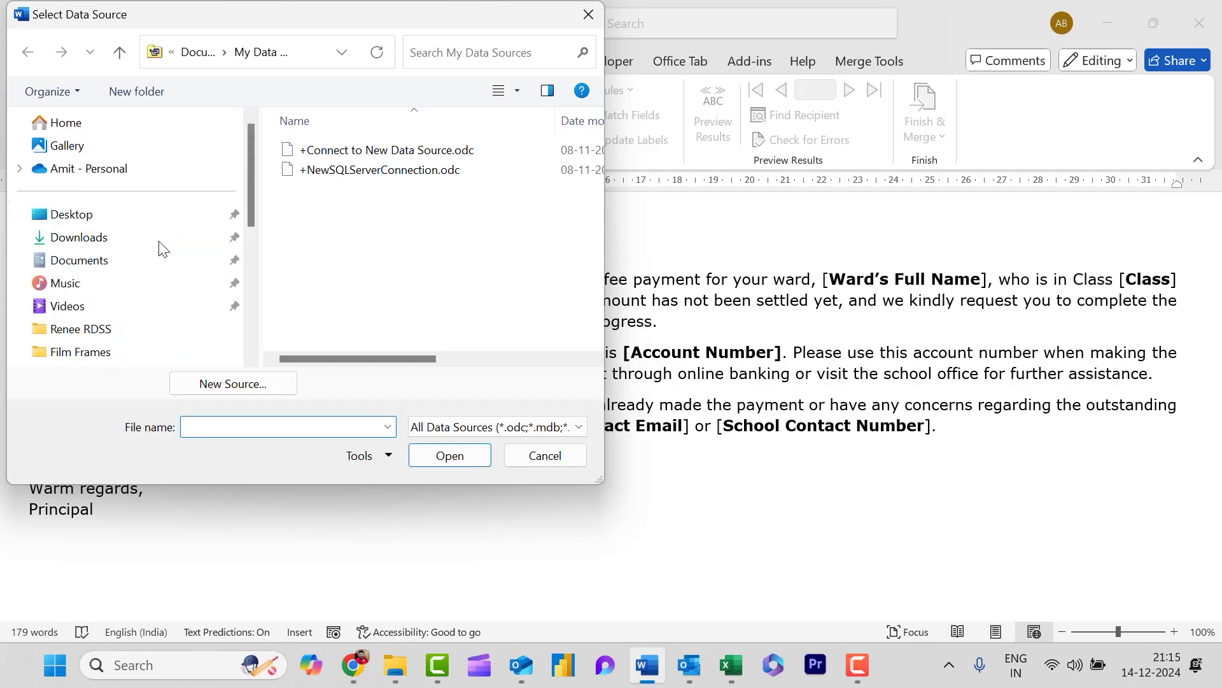
left_click(71, 217)
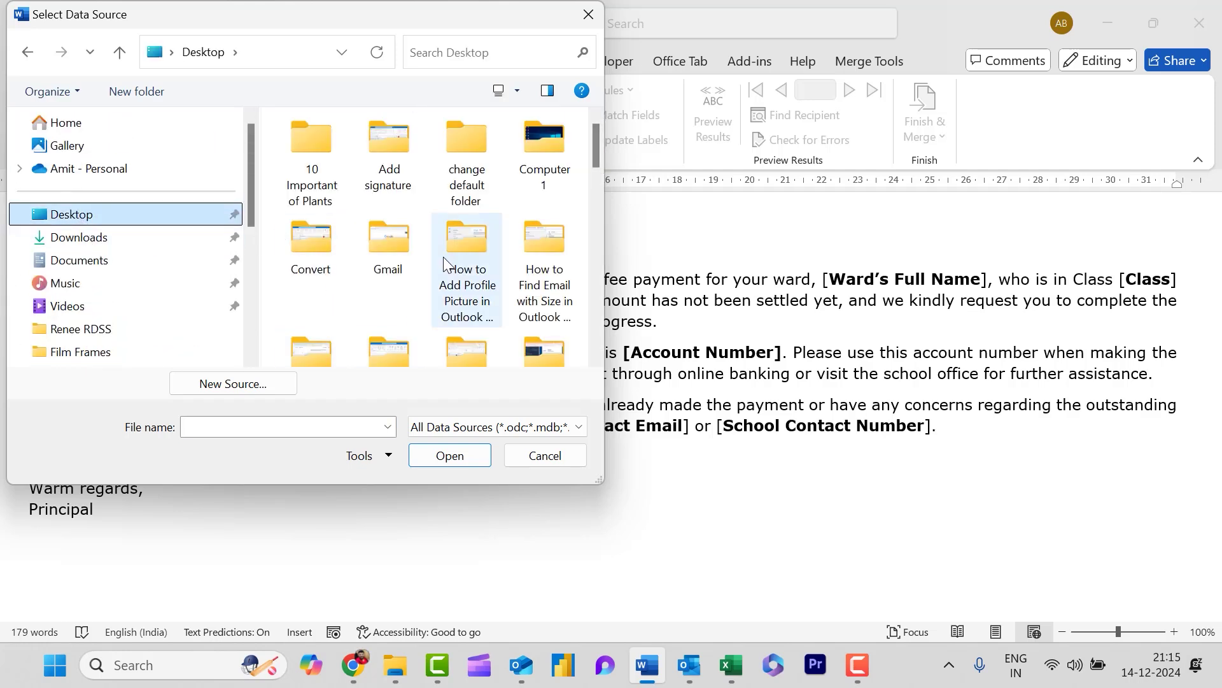
scroll(443, 257, "down", 1)
scroll(459, 337, "down", 2)
double_click(532, 219)
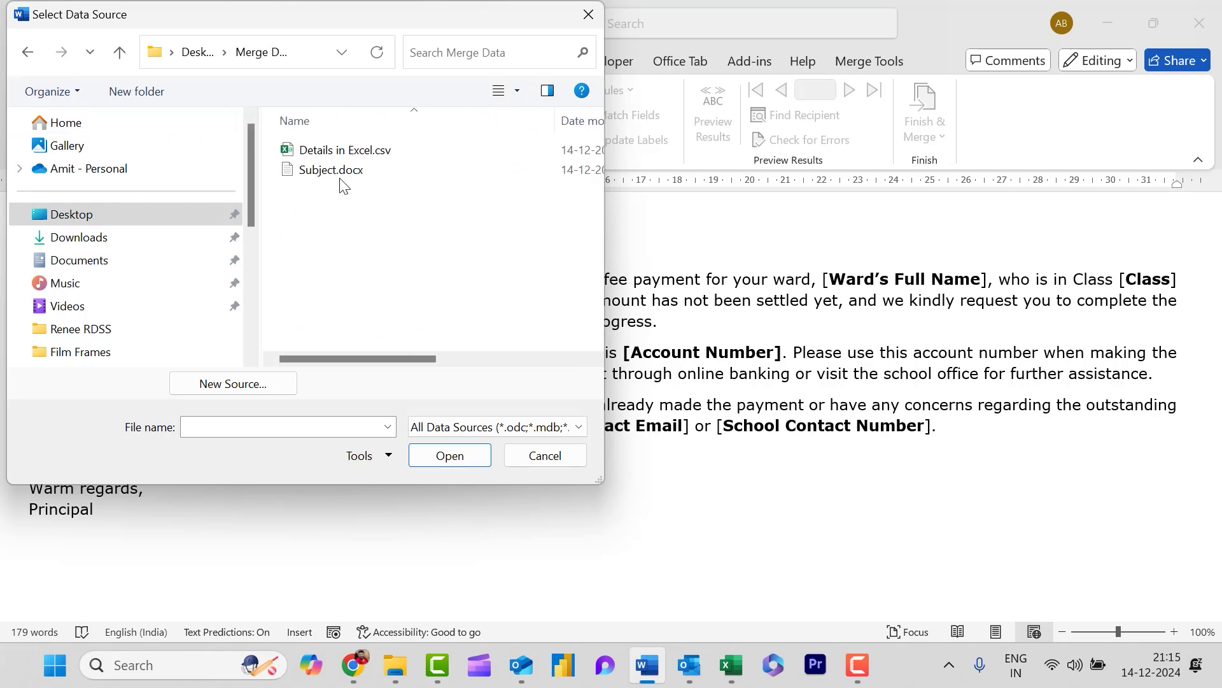
double_click(342, 154)
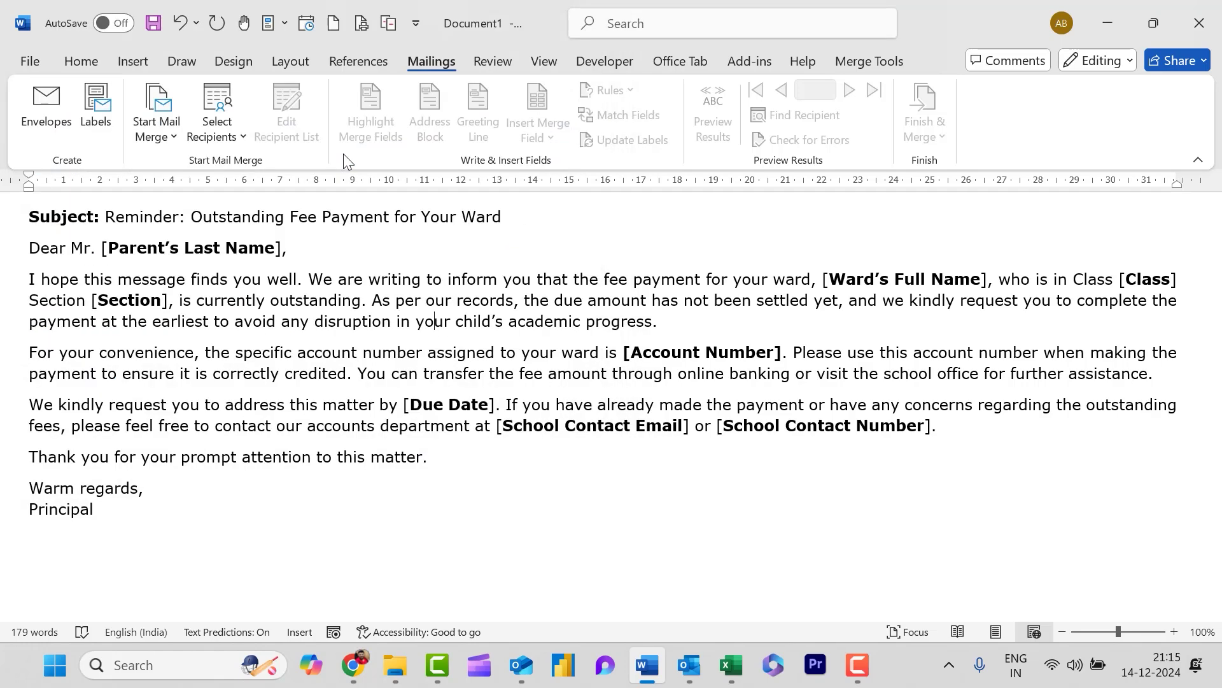
key("Return")
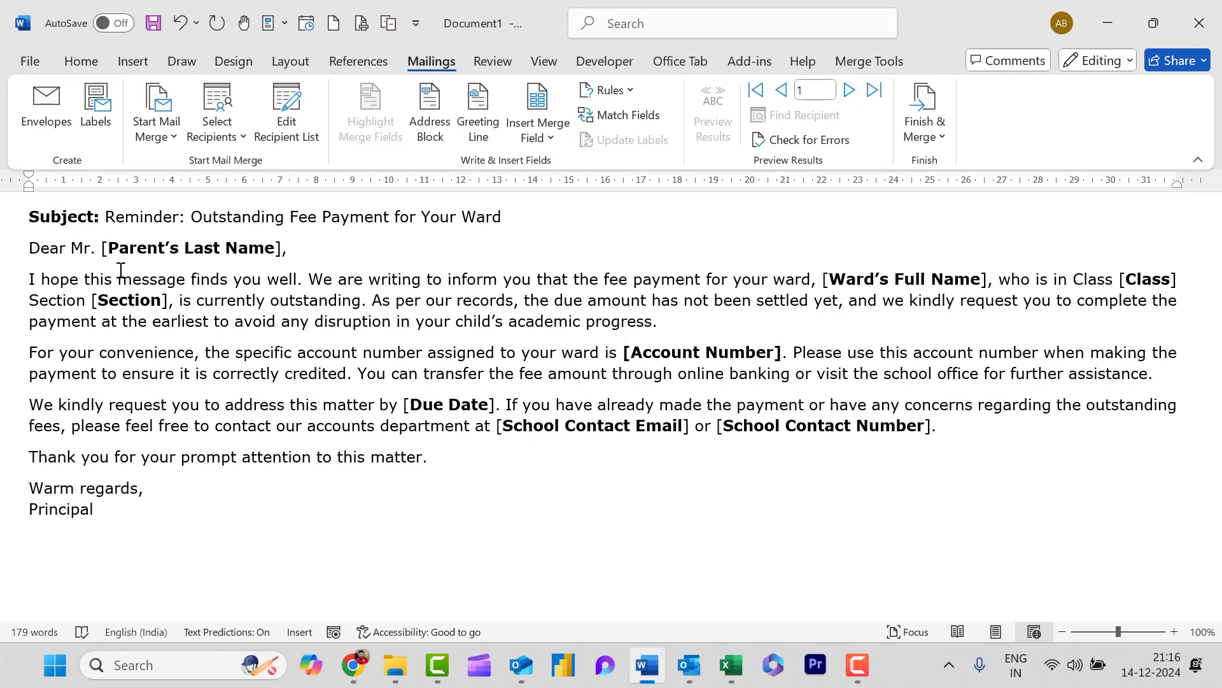
Step: Replace the Parent's Last Name placeholder with the Surname merge field and Ward's Full Name with the Ward_Name field
left_click_drag(107, 248, 274, 252)
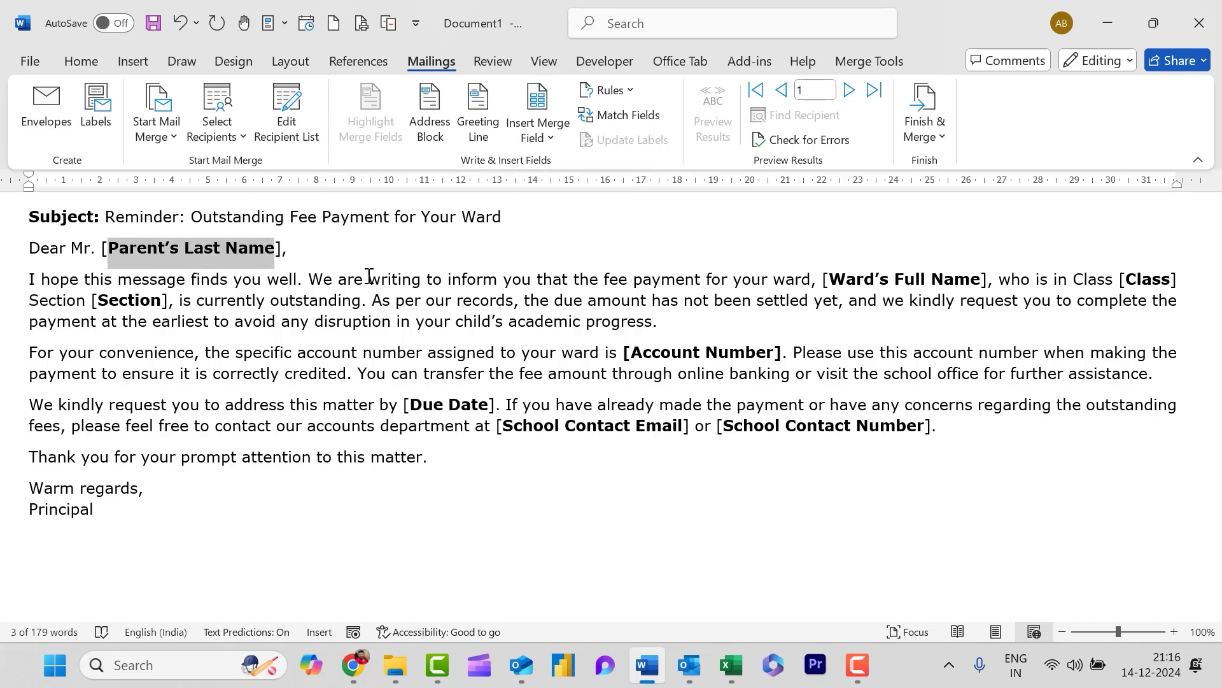
left_click(552, 128)
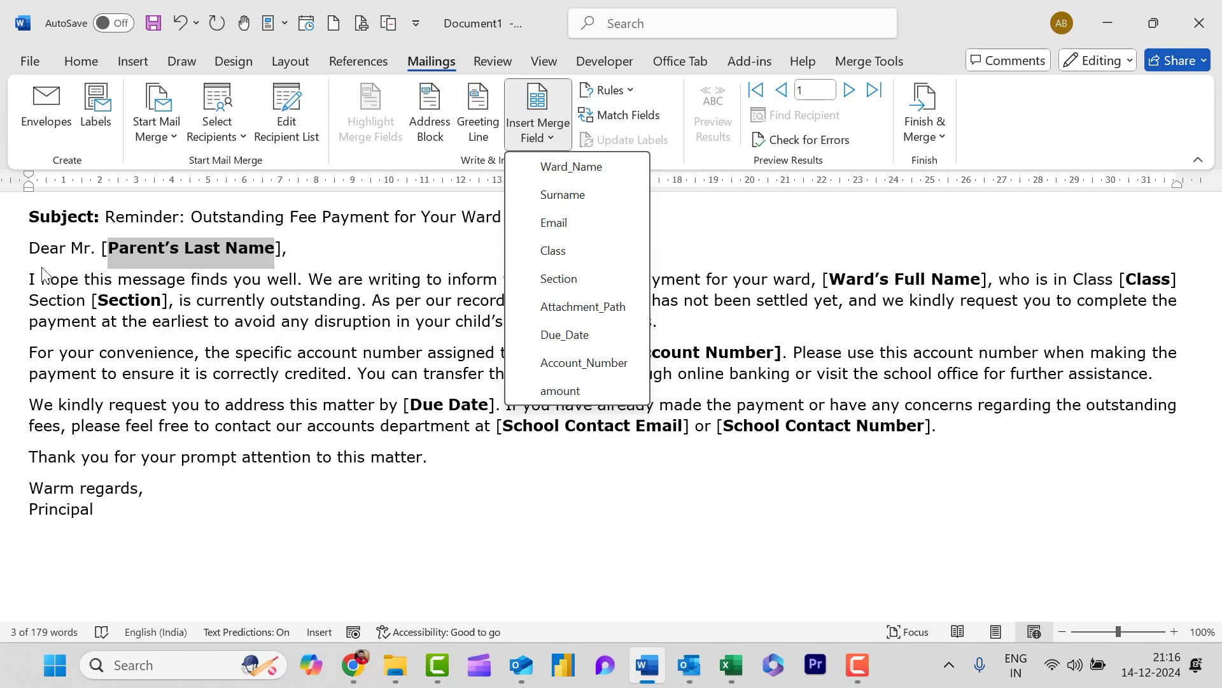
left_click(610, 201)
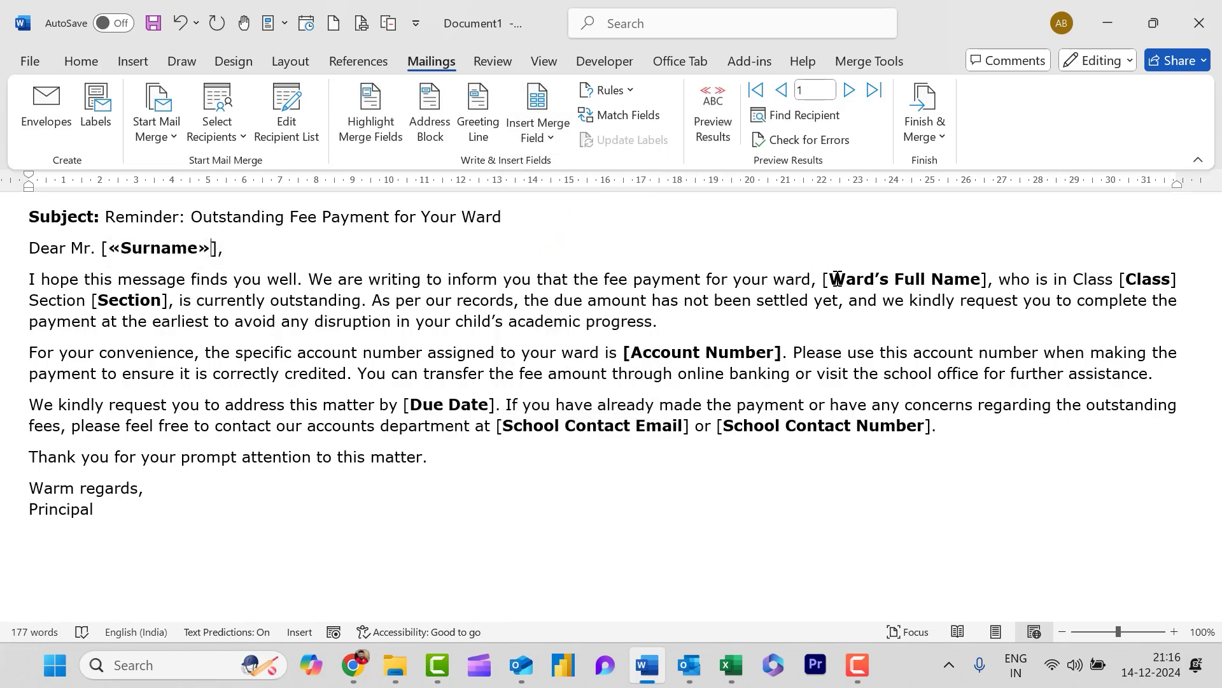
left_click_drag(837, 279, 951, 290)
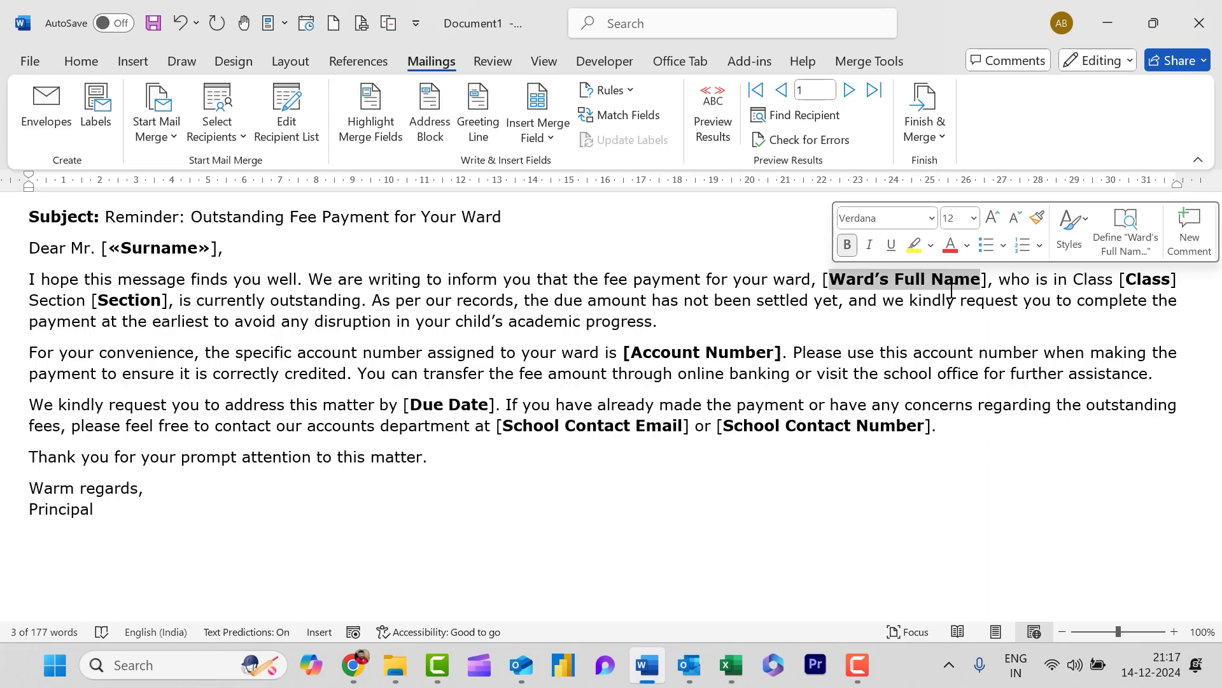
left_click(552, 137)
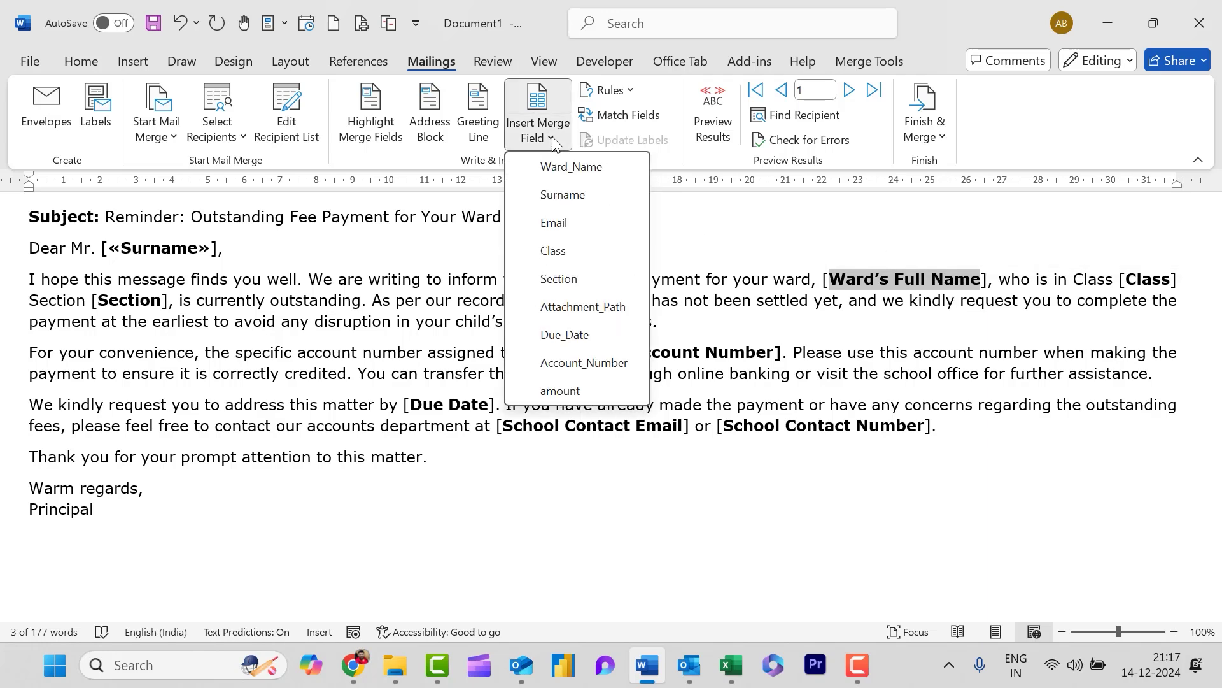
left_click(573, 167)
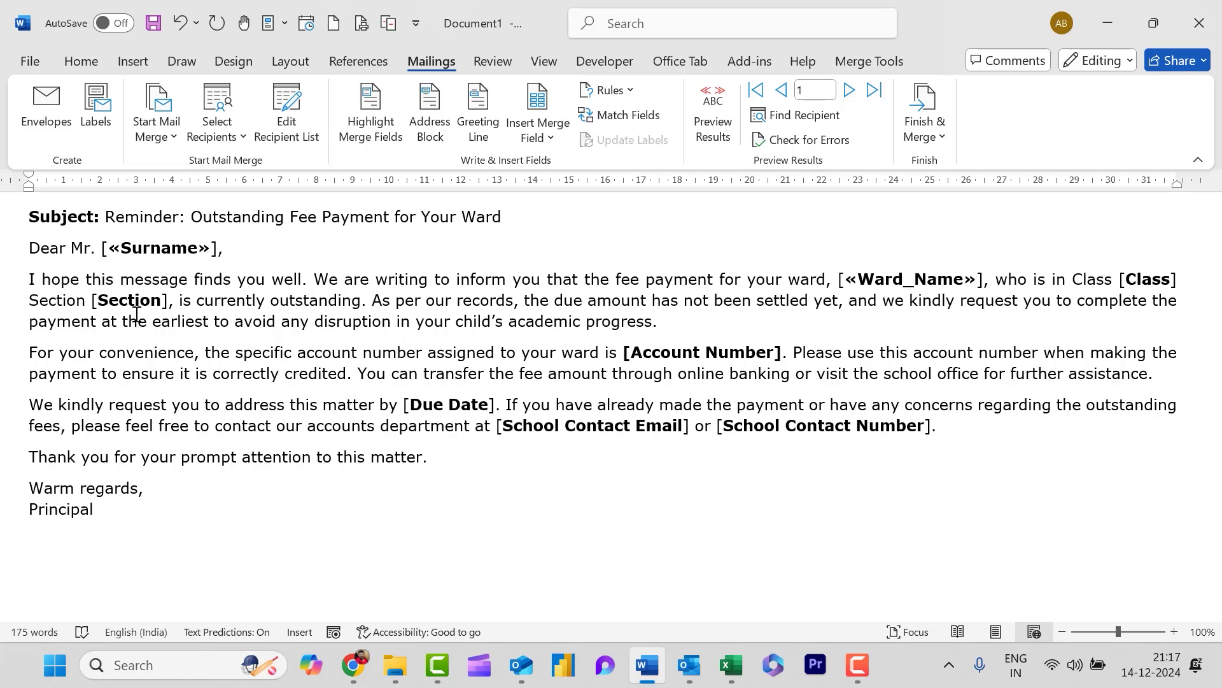
Step: Replace the Class and Section placeholders in the first paragraph with the Class and Section merge fields
double_click(1130, 282)
left_click(552, 137)
left_click(554, 249)
double_click(129, 300)
left_click(552, 136)
left_click(557, 278)
Step: Replace the Account Number and Due Date placeholders with the Account_Number and Due_Date merge fields
double_click(696, 352)
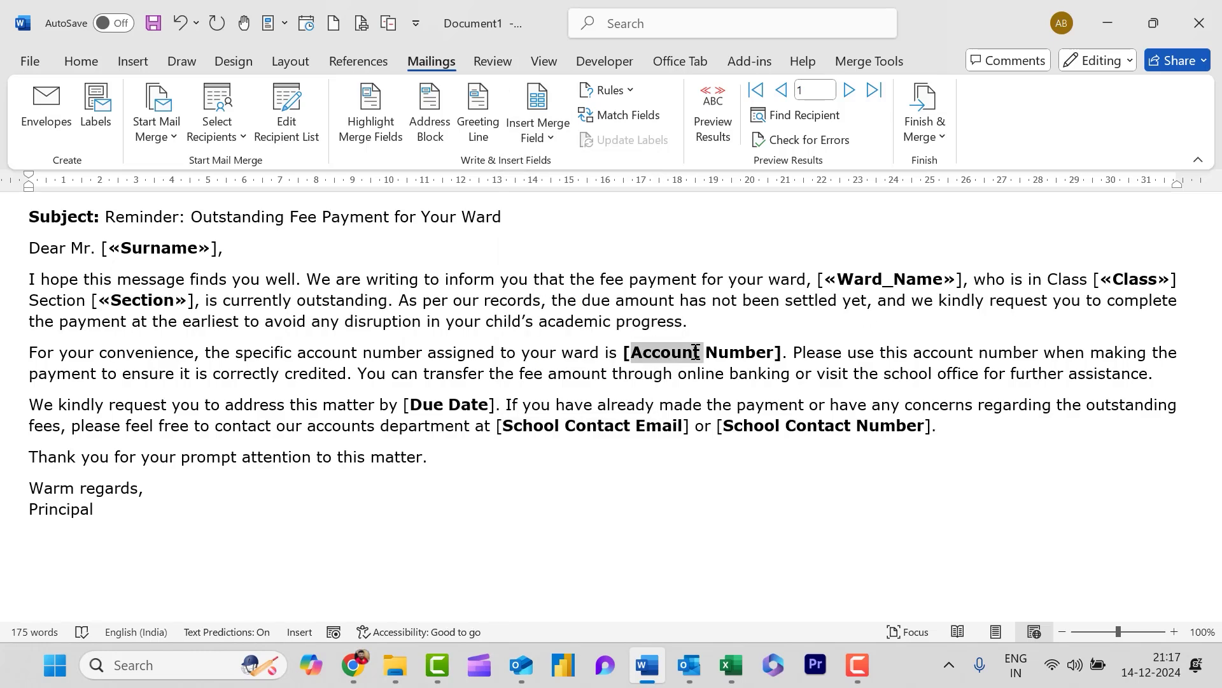
left_click_drag(696, 352, 773, 352)
left_click(552, 137)
left_click(564, 357)
left_click_drag(411, 405, 489, 404)
left_click(552, 136)
left_click(557, 333)
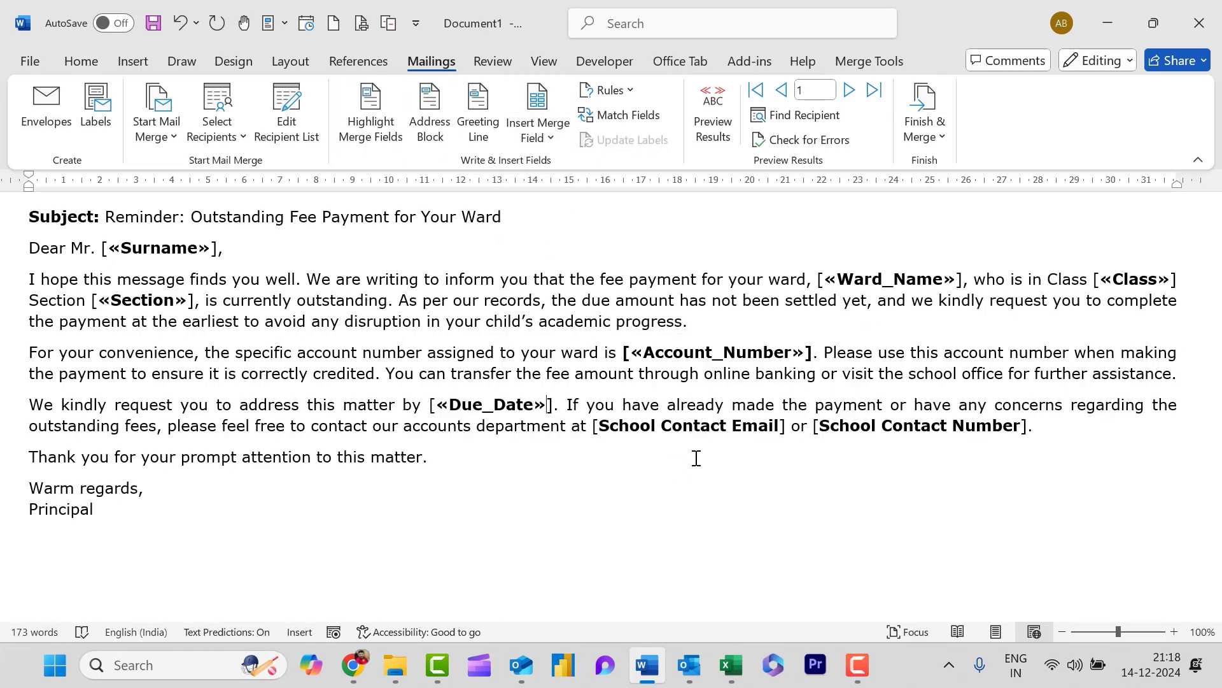
Step: Add "i.e" and the amount merge field after "outstanding fees", and make the amount field bold
left_click(159, 426)
type("i.e")
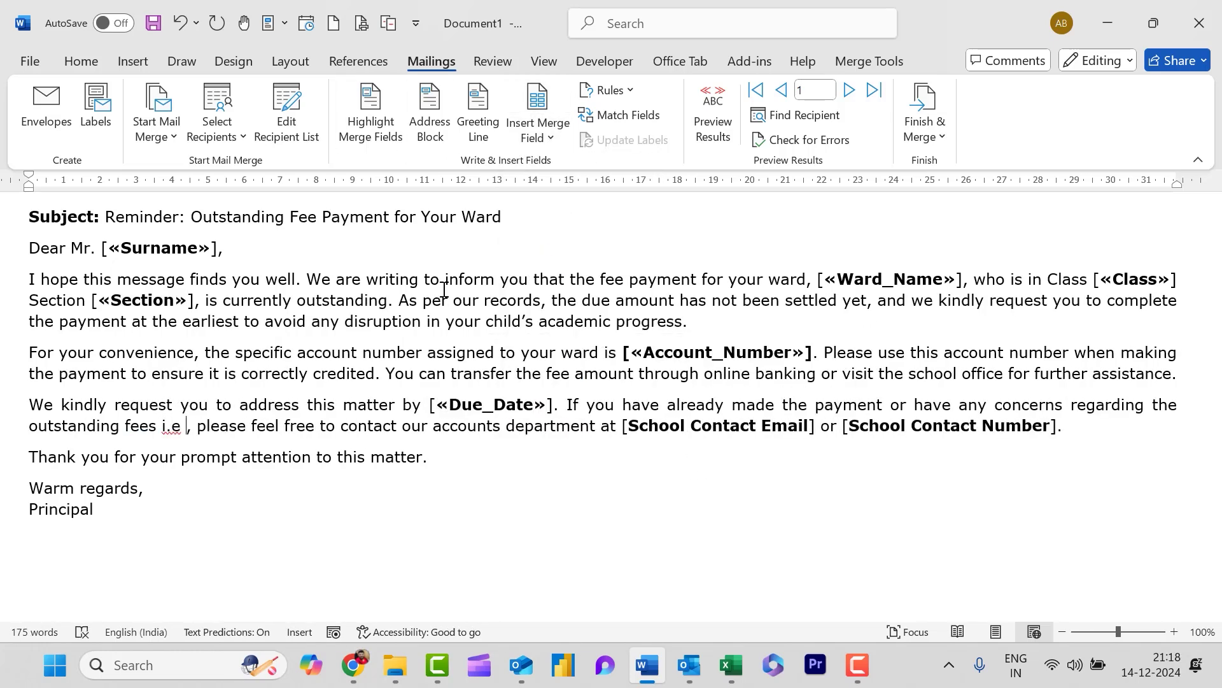
left_click(552, 137)
left_click(560, 382)
double_click(223, 426)
key("ctrl+b")
left_click(692, 499)
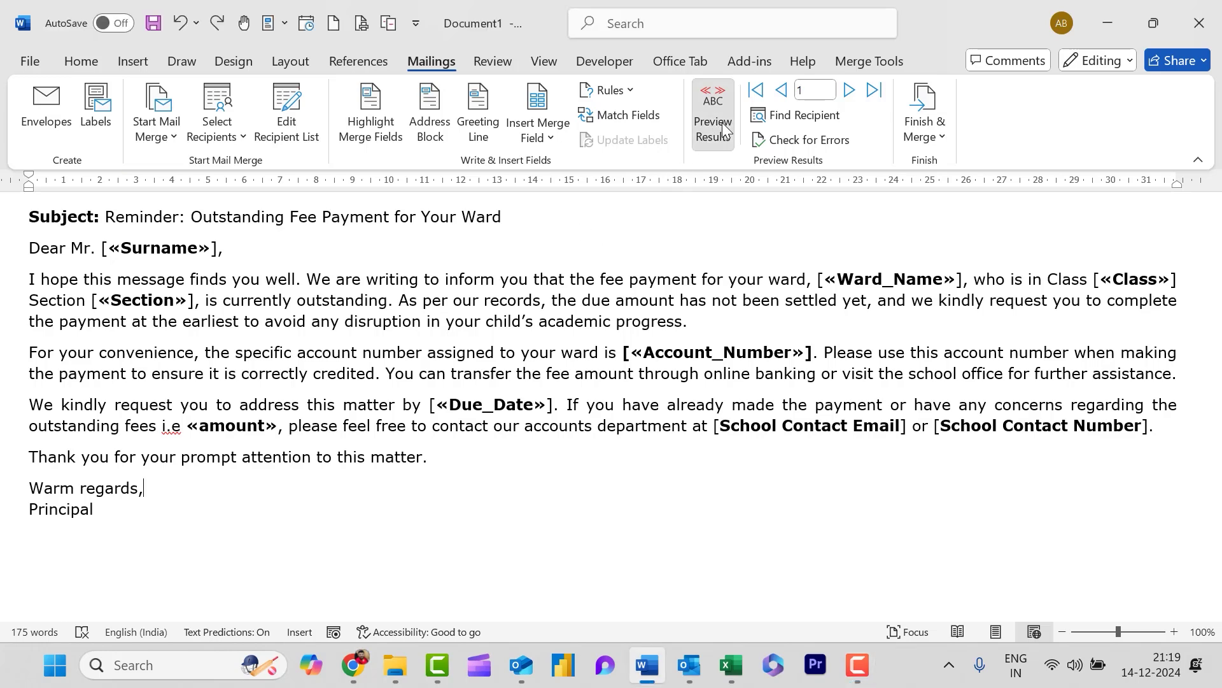
Step: Preview the merged letter and check the filled-in fields for the recipients from record 1 to record 9
left_click(722, 122)
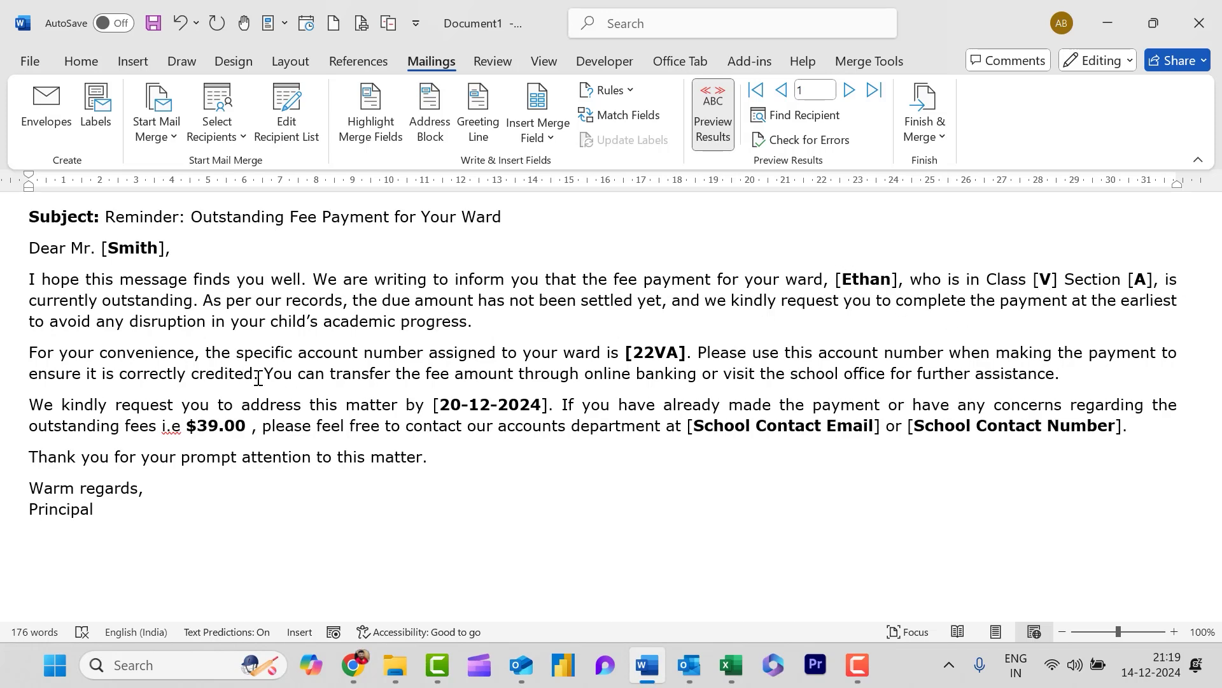
double_click(643, 352)
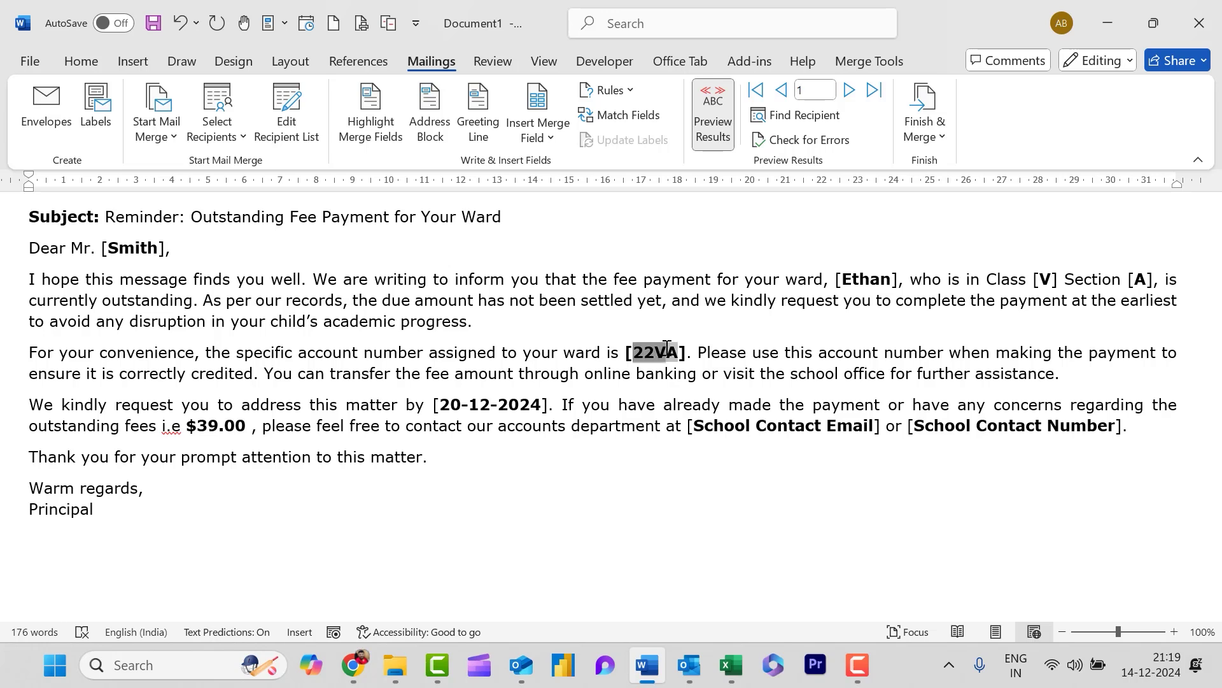
left_click(647, 405)
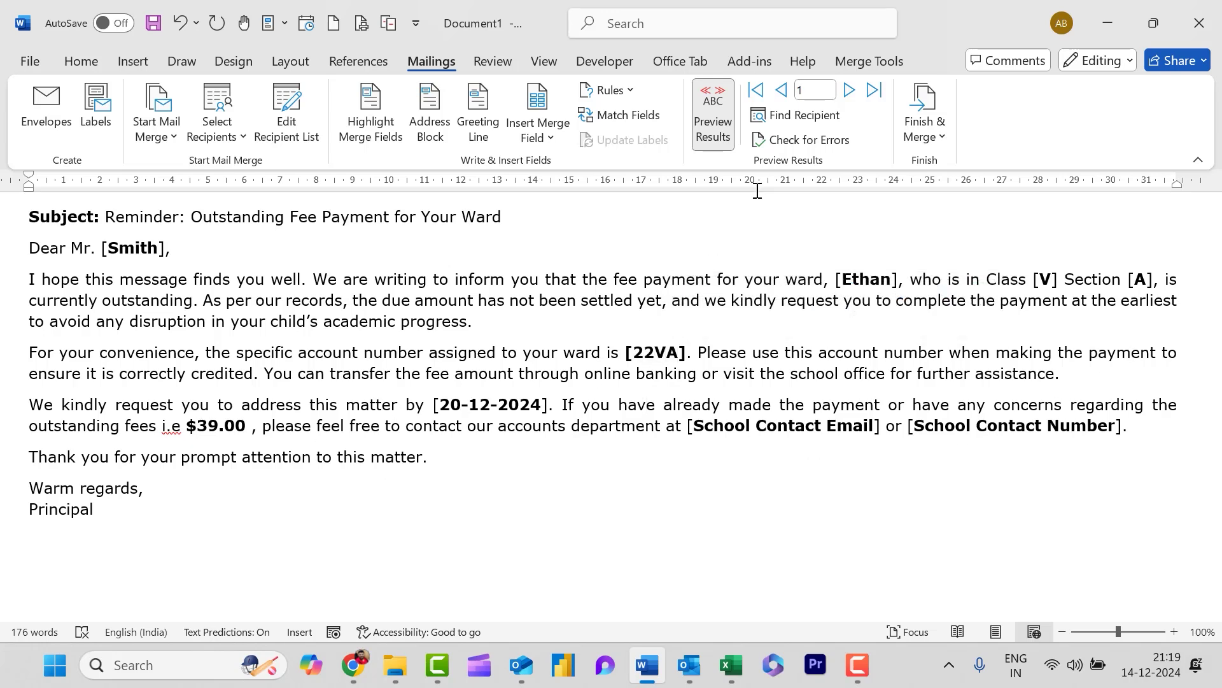
left_click(851, 93)
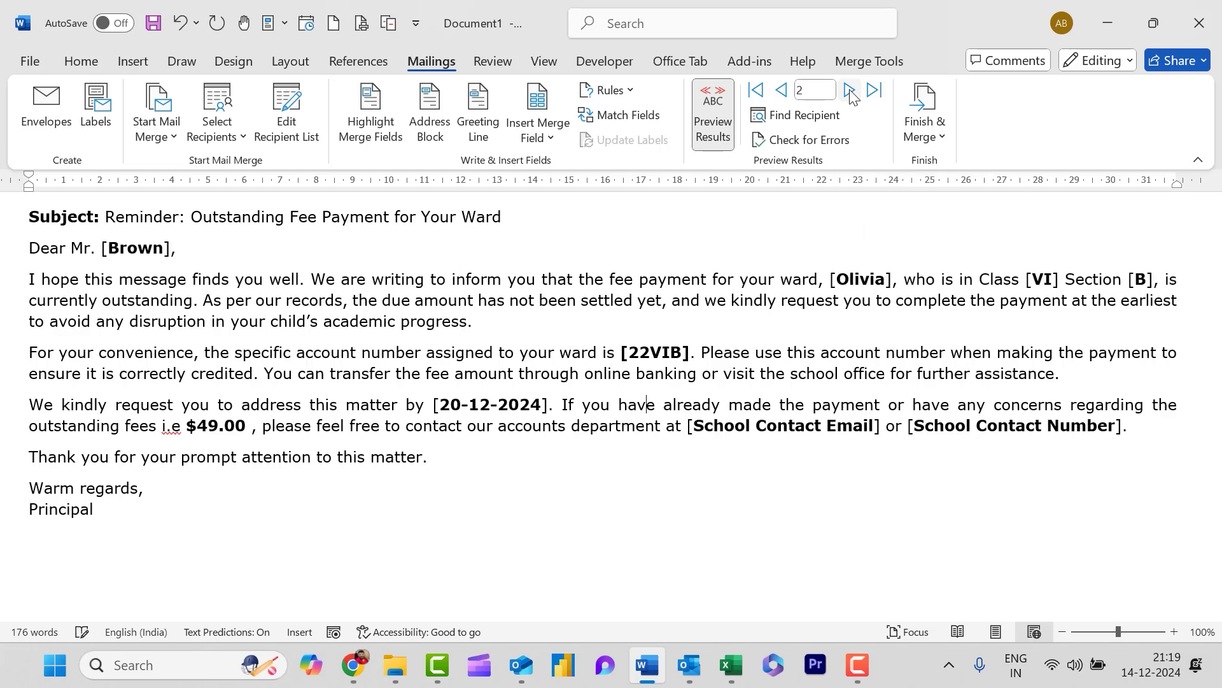
left_click(852, 95)
left_click(852, 95)
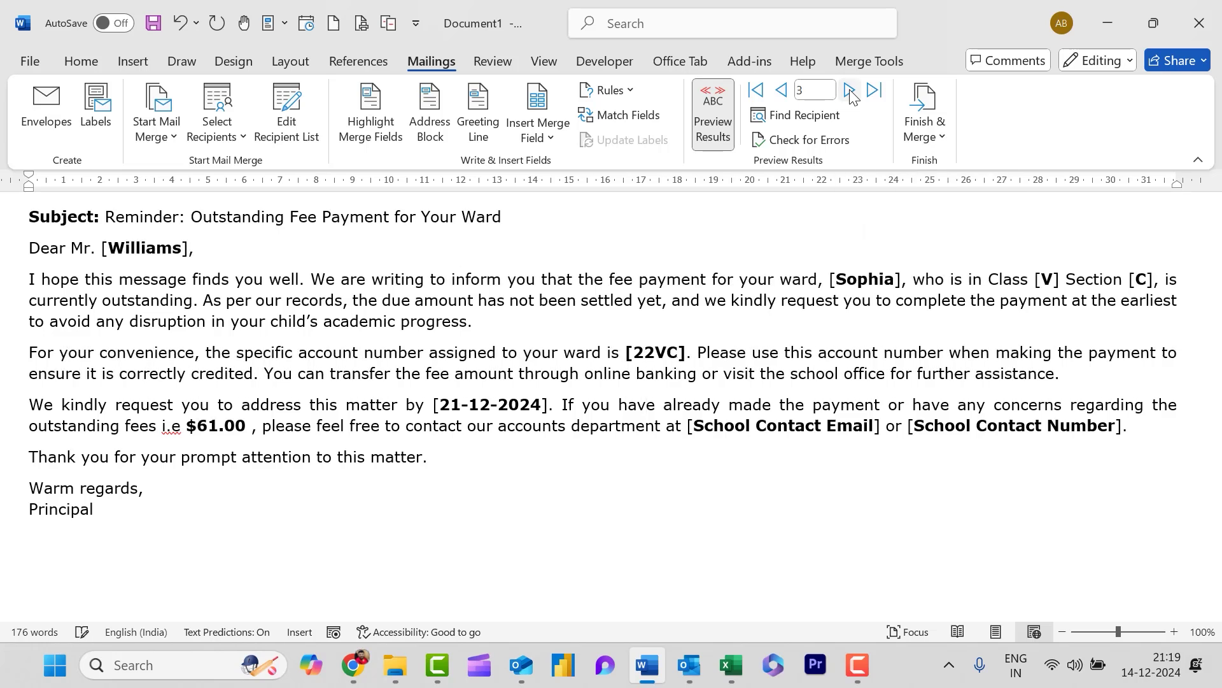
left_click(852, 94)
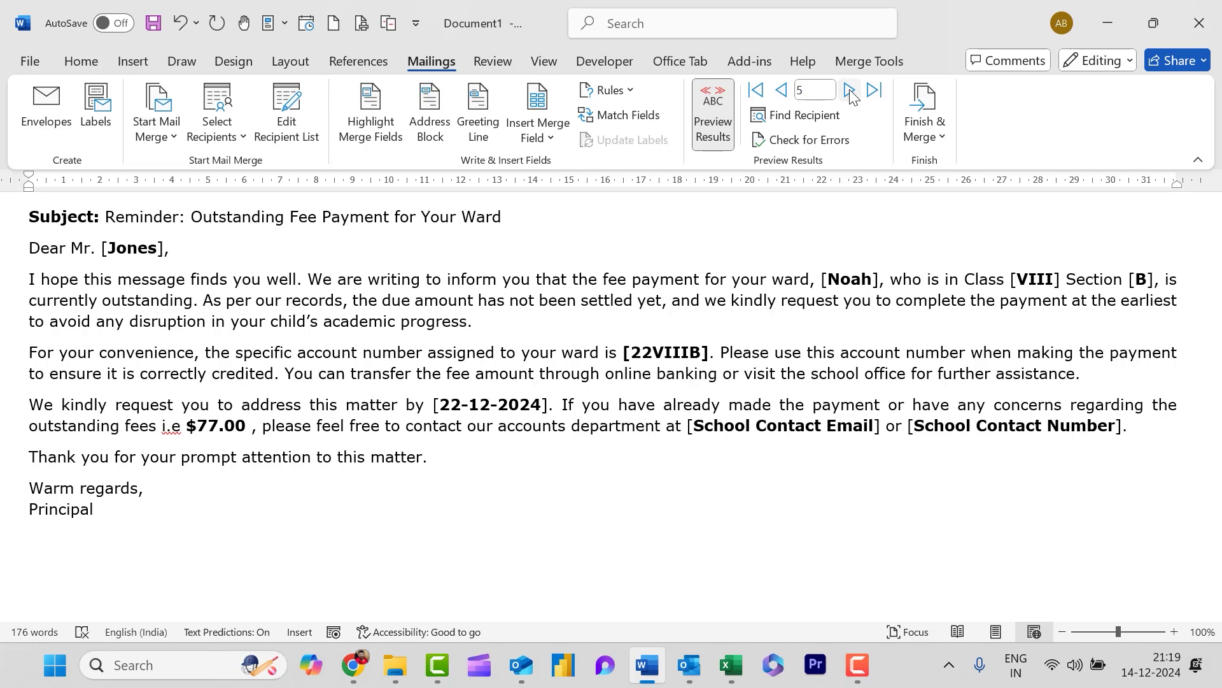
left_click(852, 94)
left_click(852, 95)
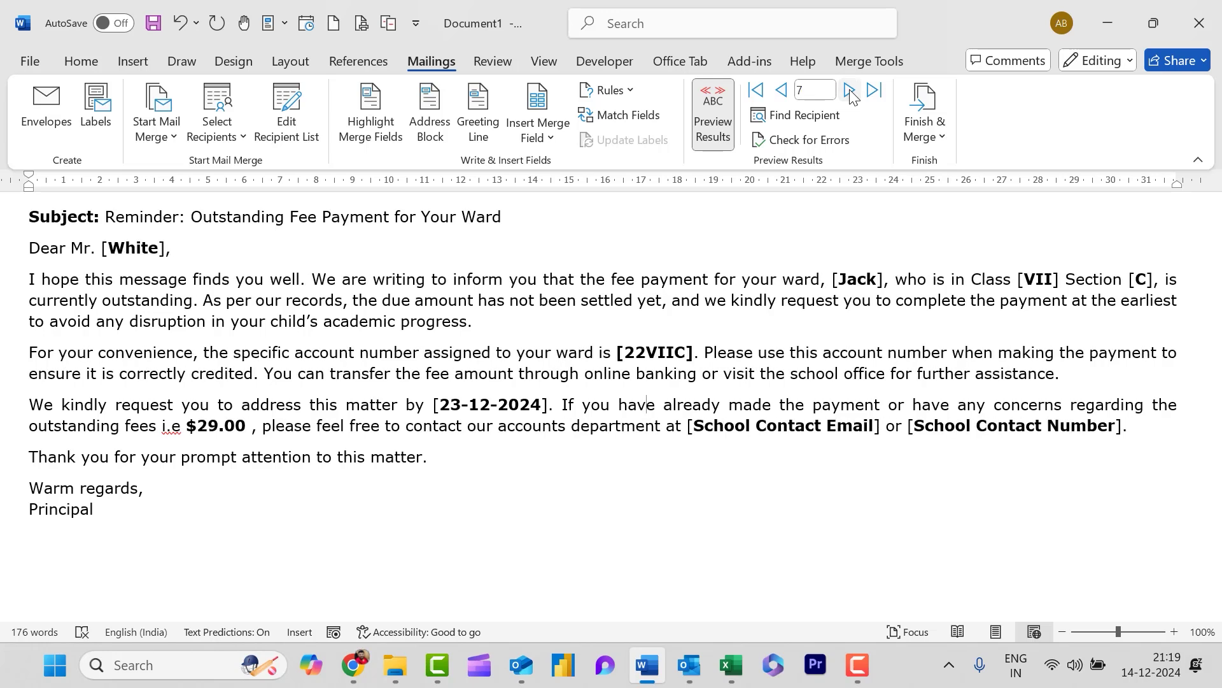
left_click(852, 94)
left_click(852, 95)
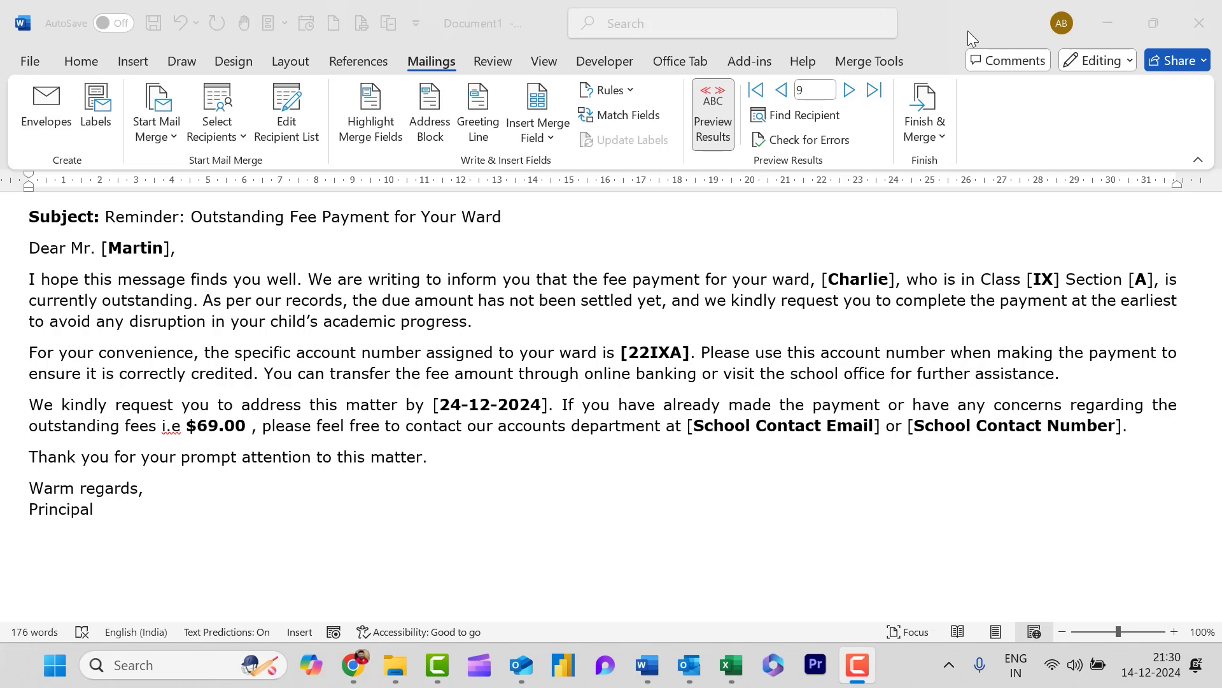
Step: Try to start Merge with Attachments from Merge Tools for the unsaved fee reminder letter
left_click(859, 64)
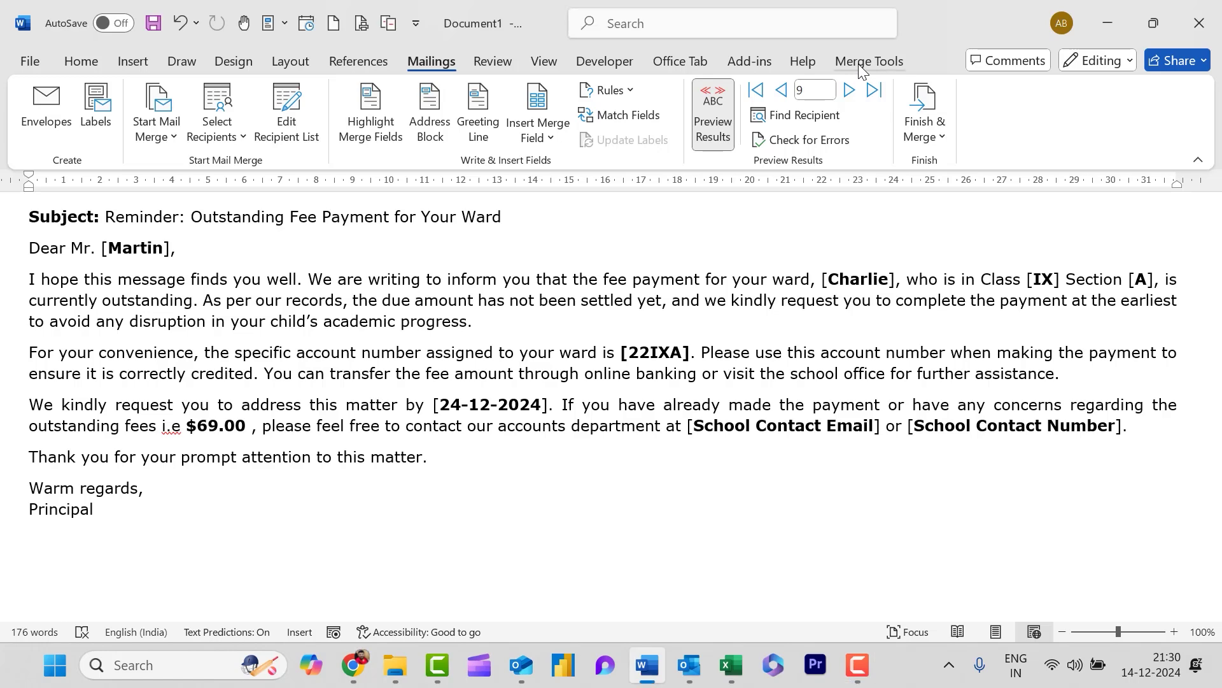
left_click(859, 64)
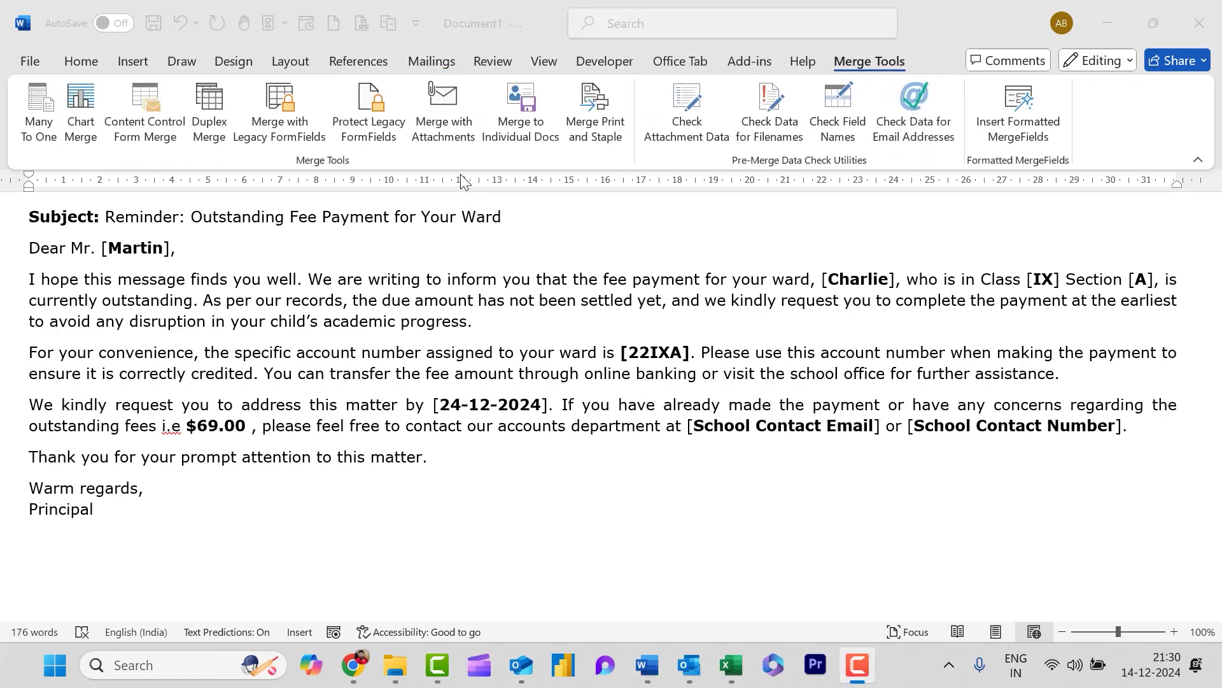
left_click(446, 124)
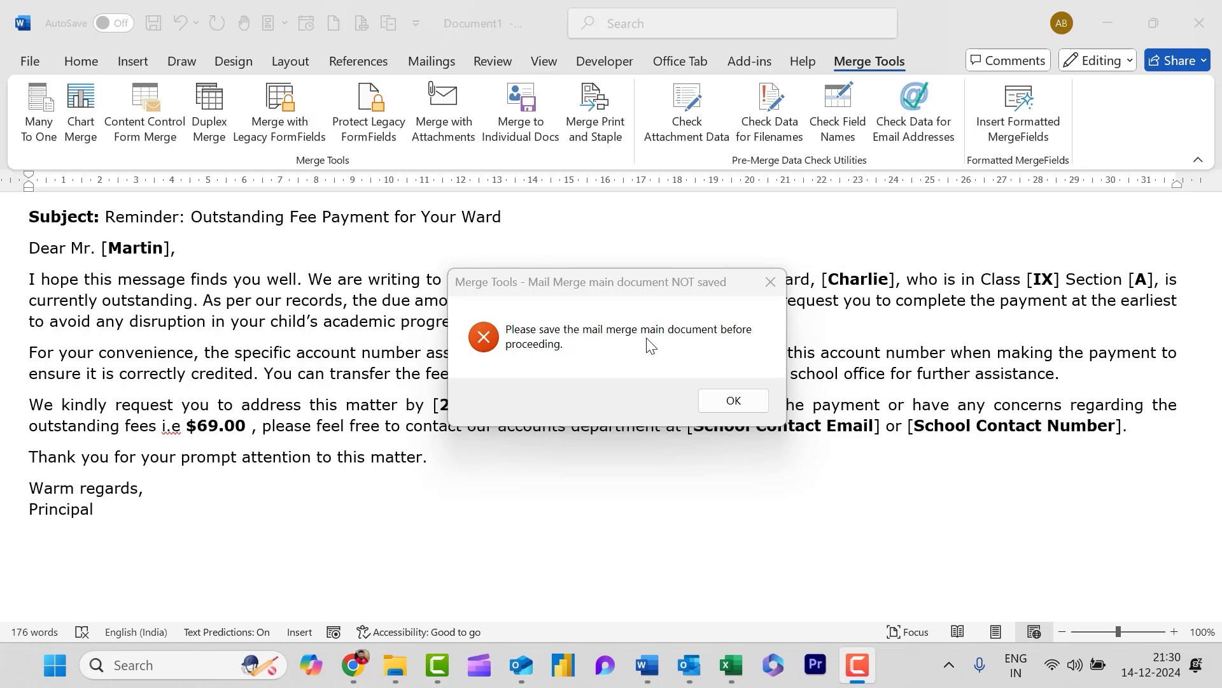
left_click(740, 402)
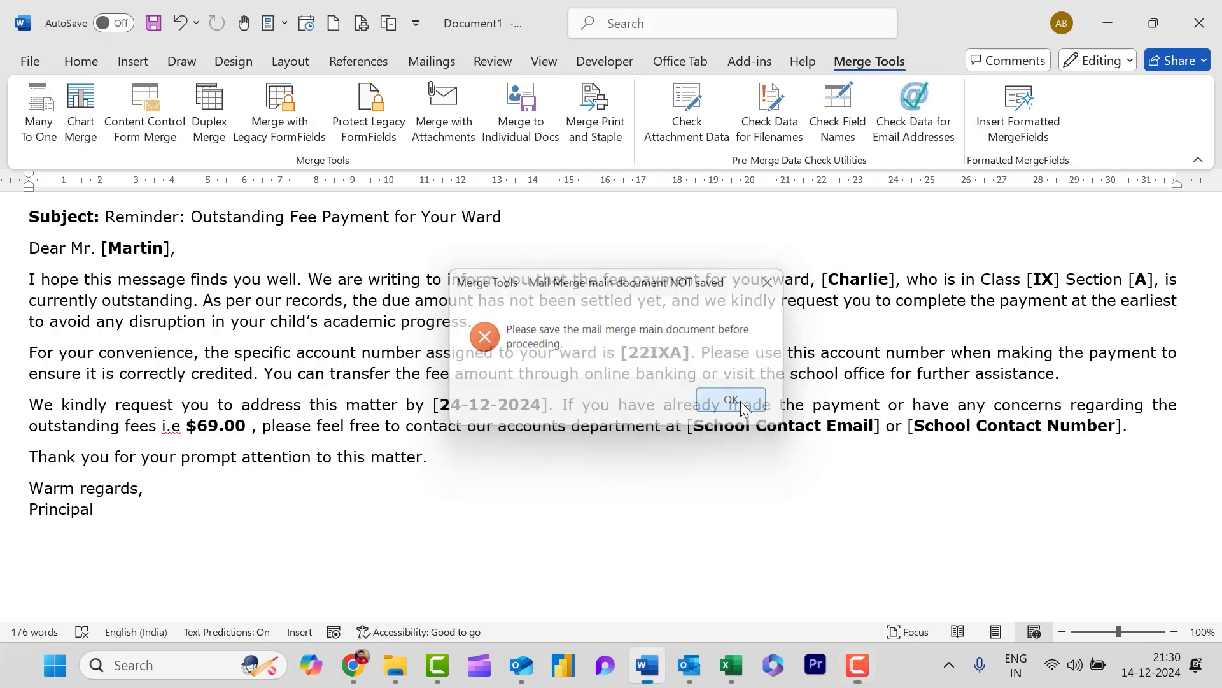
left_click(764, 399)
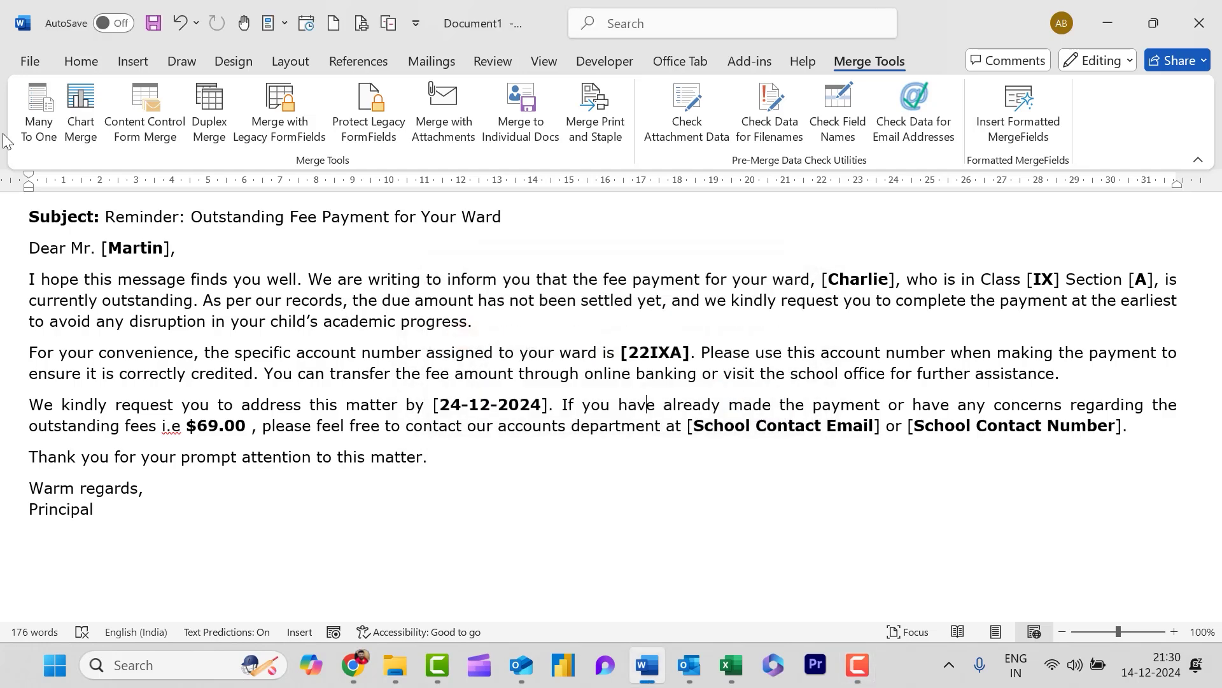
Step: Save the fee reminder letter as MailMerge.docx in the Merge Data folder on the Desktop
left_click(28, 63)
left_click(48, 360)
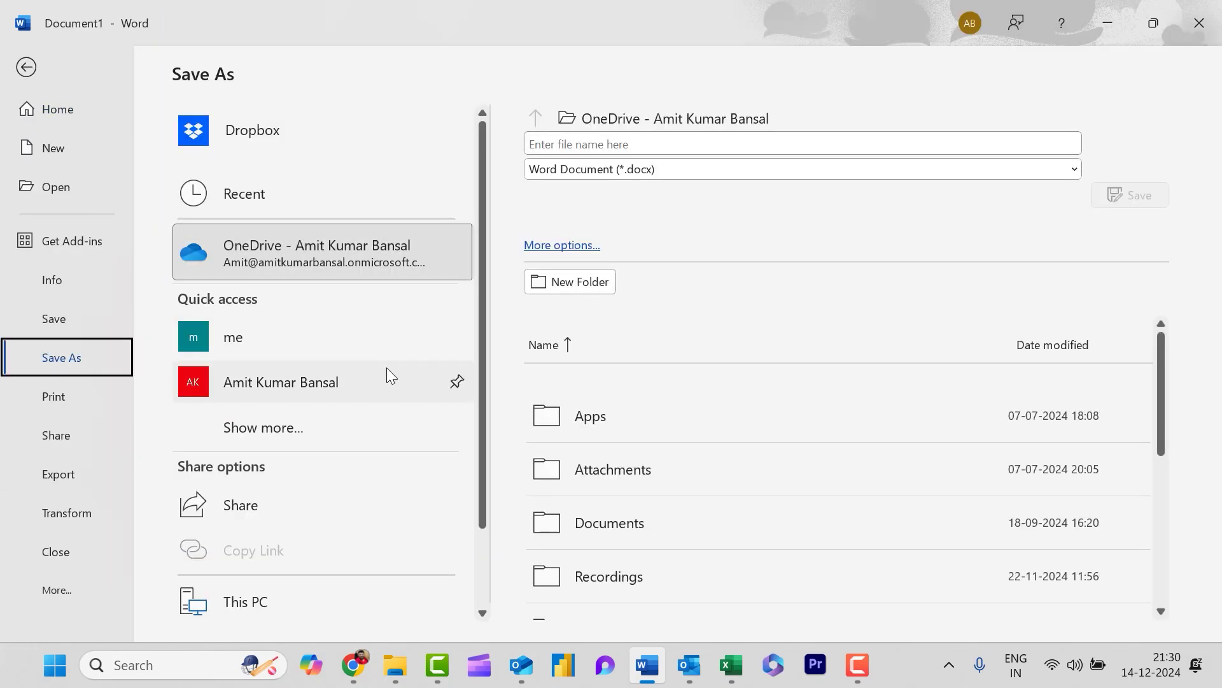
left_click(260, 592)
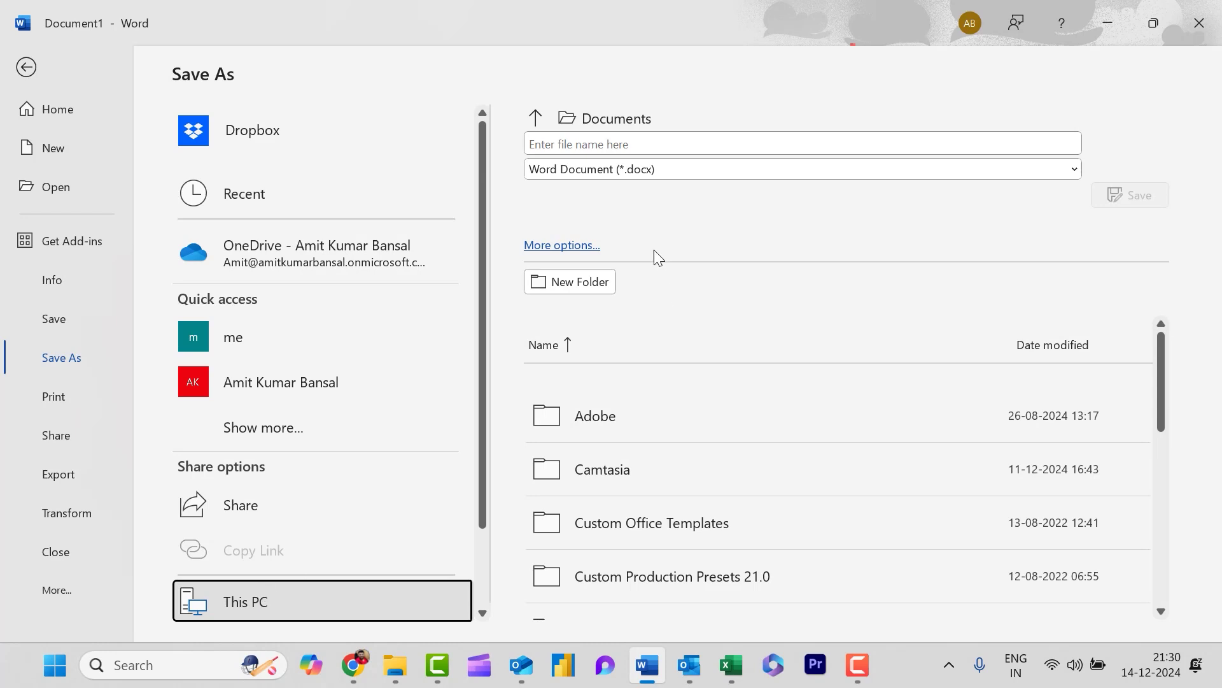
left_click(582, 243)
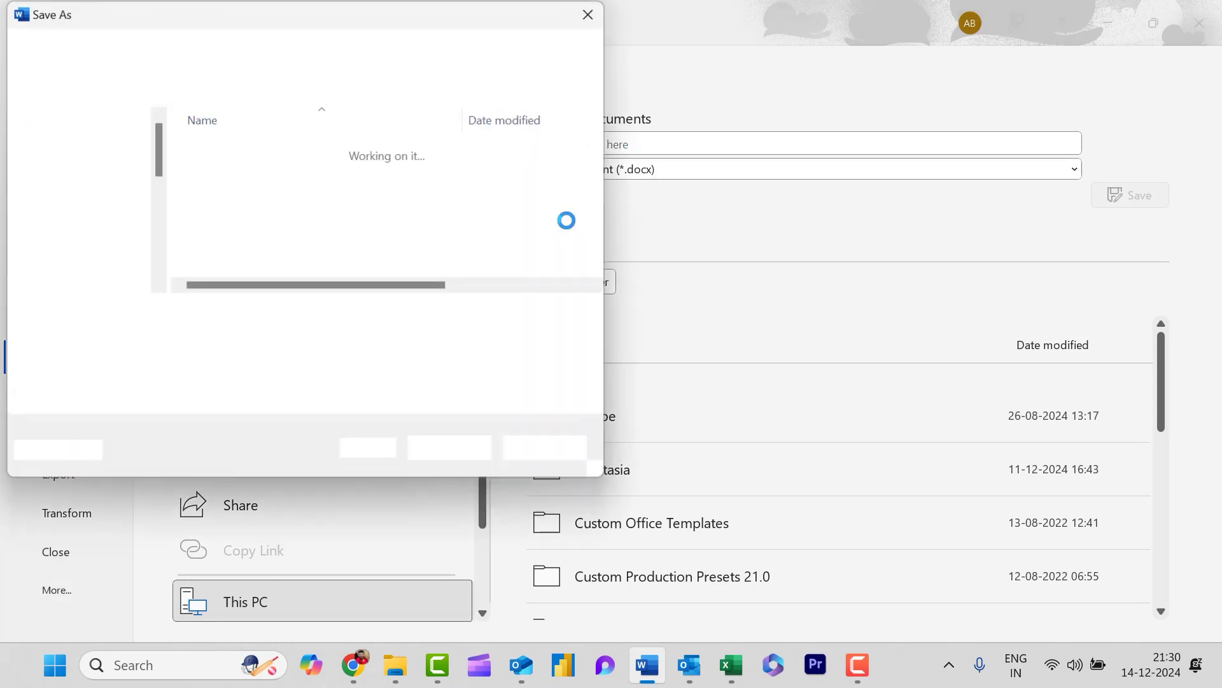
double_click(219, 219)
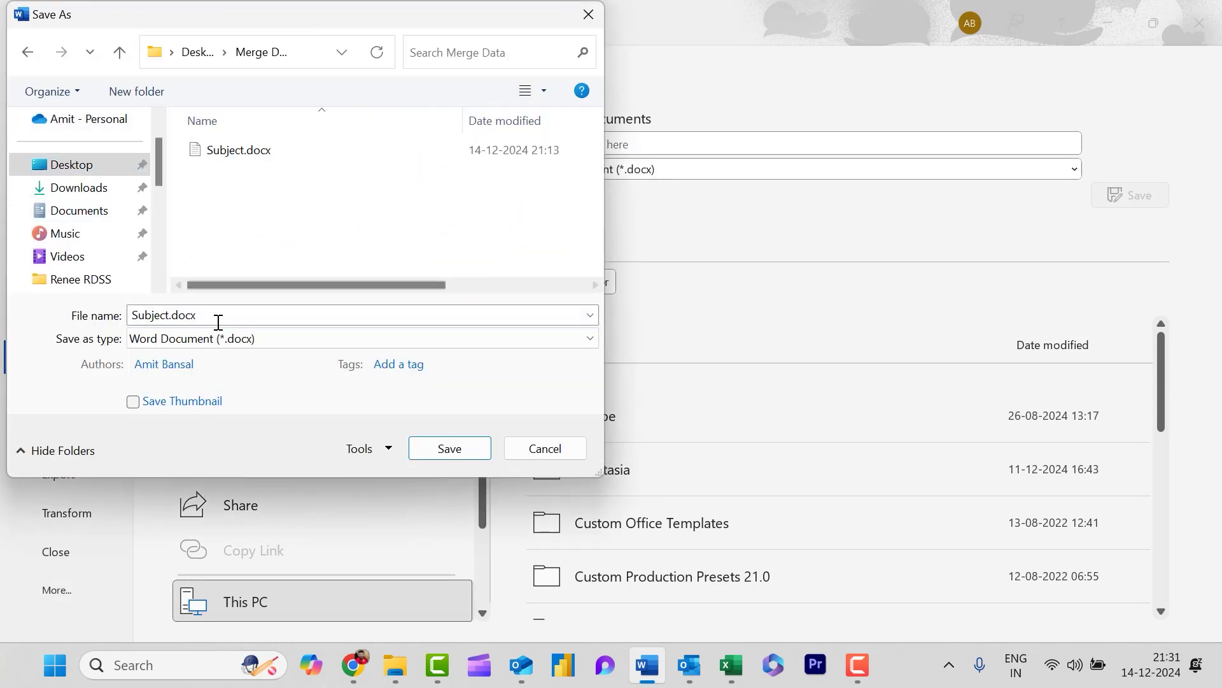
left_click(240, 314)
key("ctrl+shift+Right")
type("MailMerge")
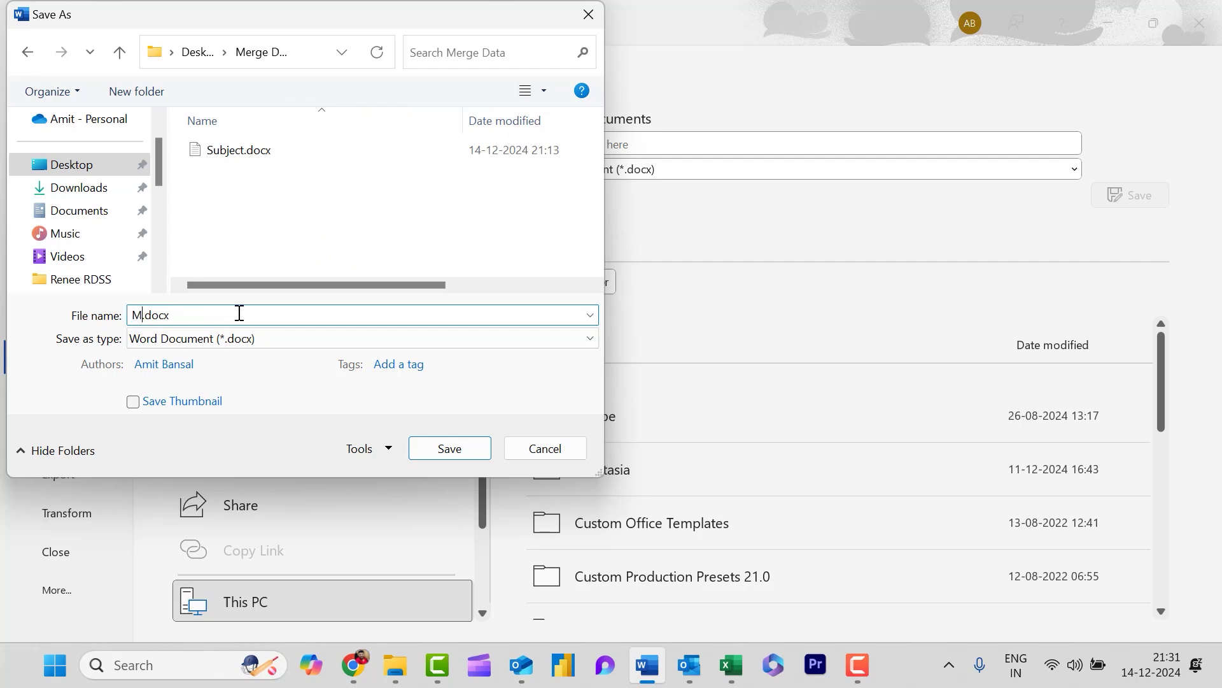
key("Return")
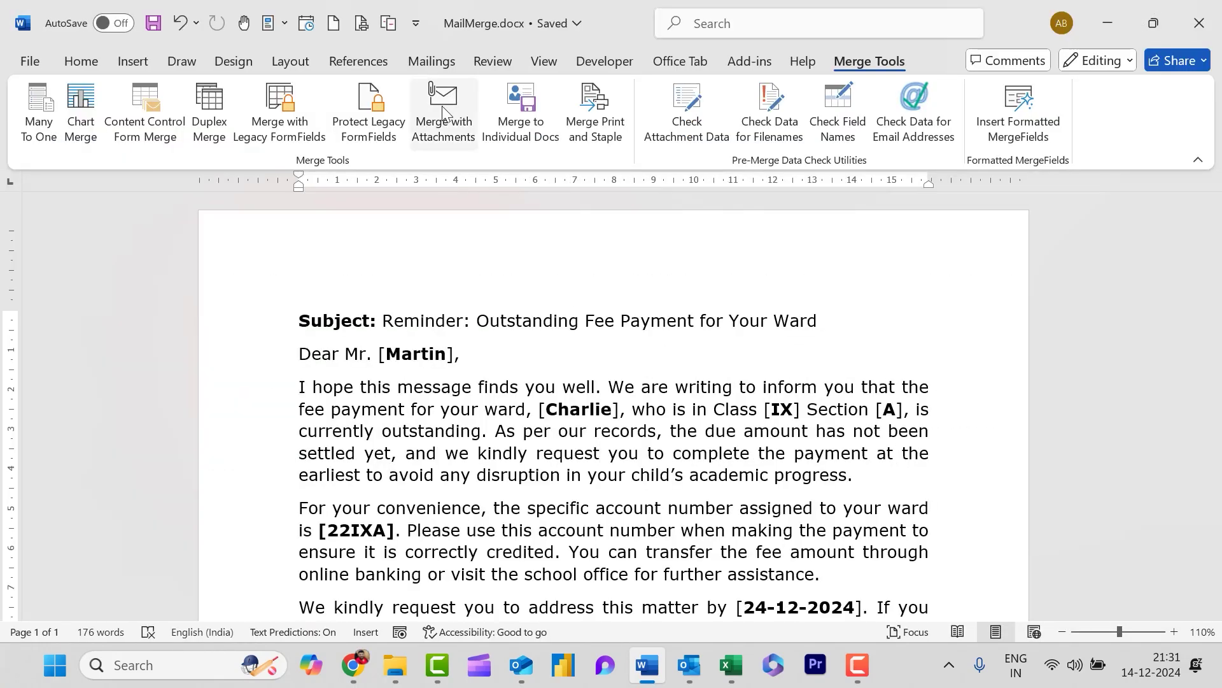
Step: Start Merge with Attachments and add Attachment_Path as the merge field holding the attachment path and filename
left_click(443, 113)
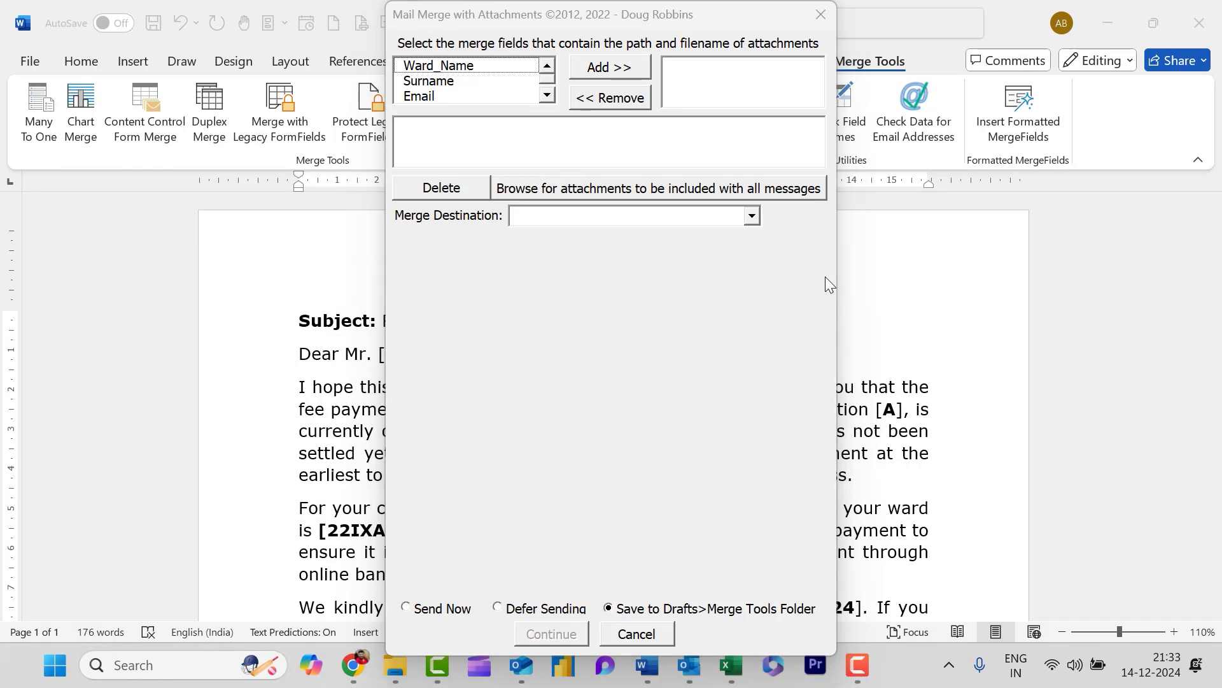
left_click(735, 89)
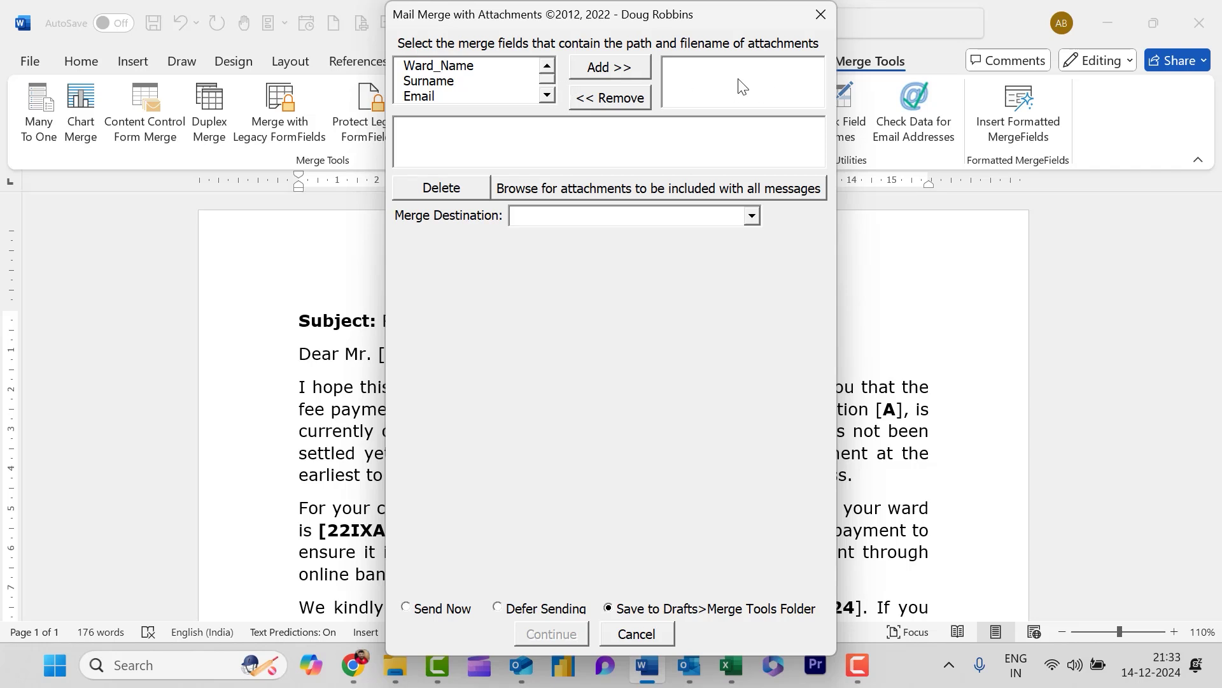
left_click(547, 95)
left_click(548, 95)
left_click(548, 94)
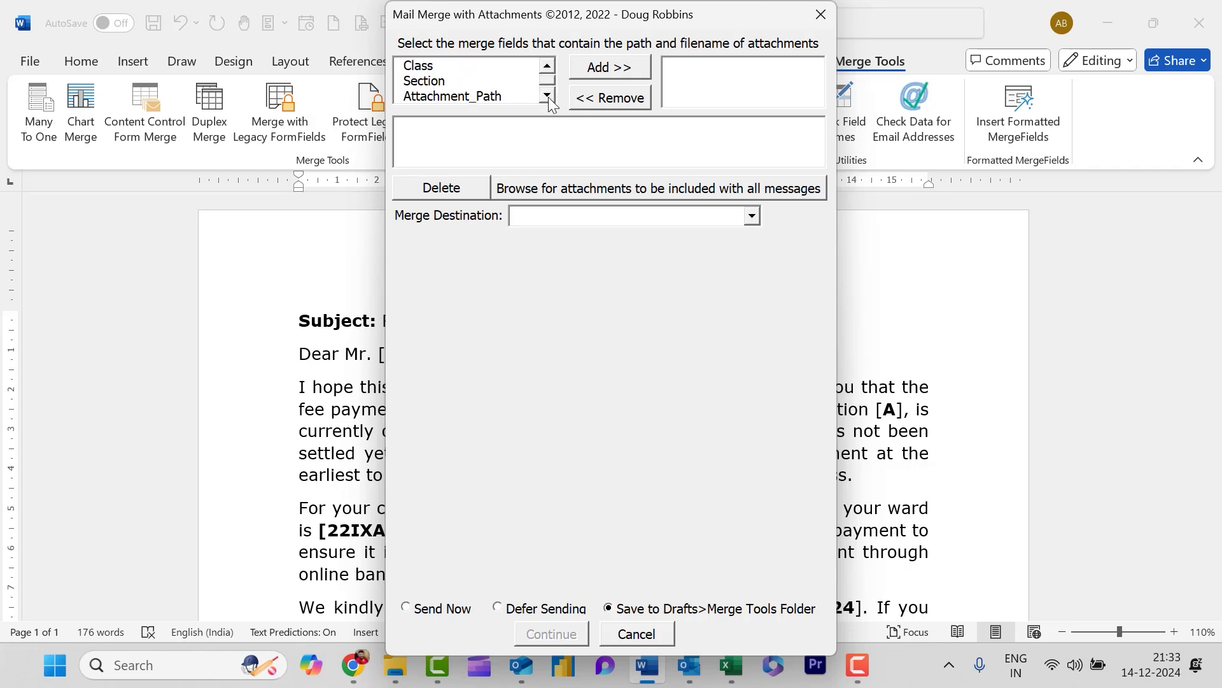
left_click(548, 95)
left_click(468, 82)
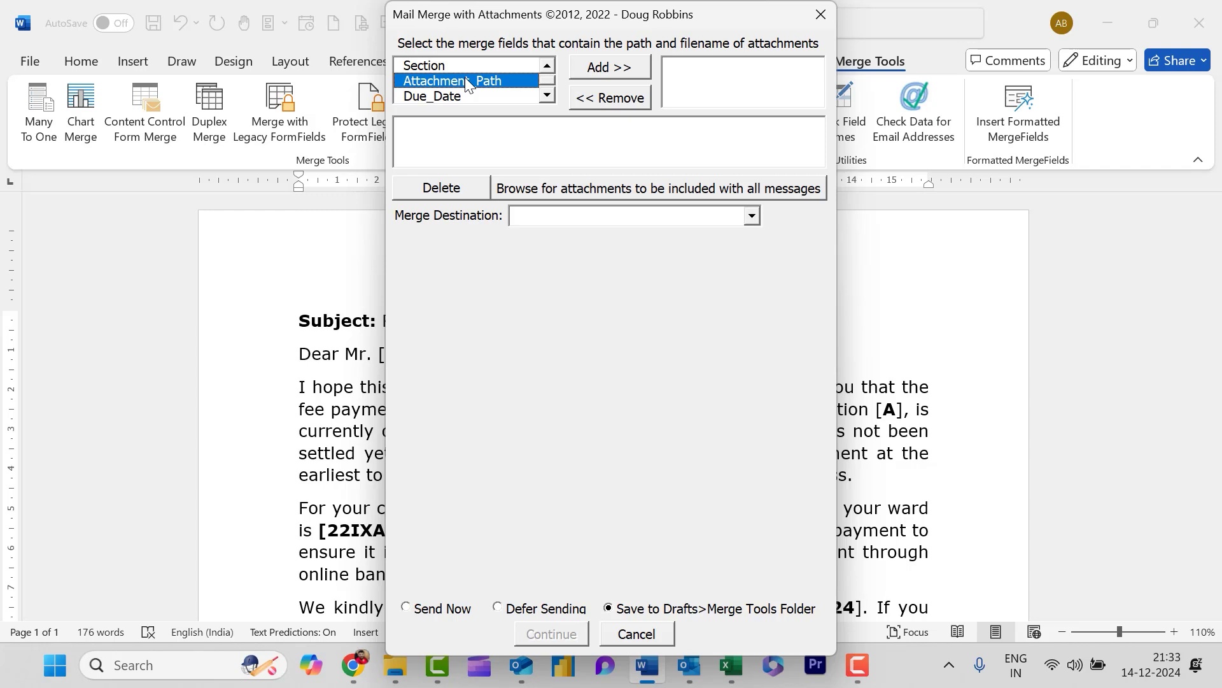
left_click(620, 72)
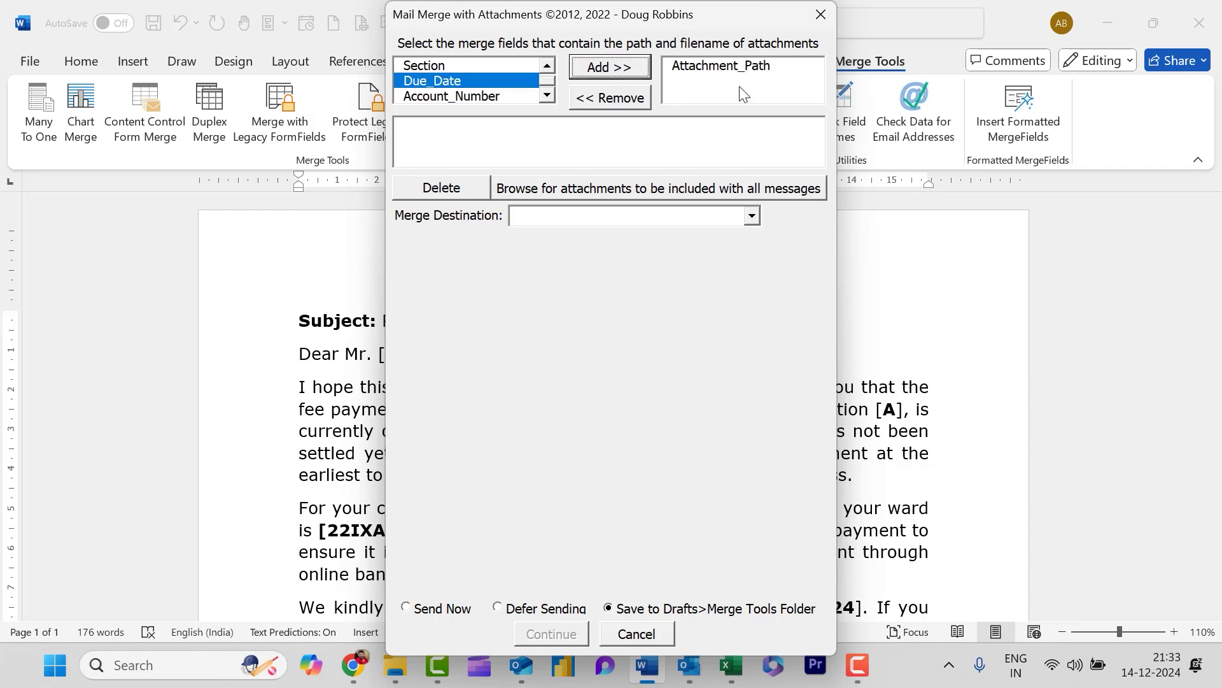
Step: Attach School Catlog.pdf from the Desktop's Merge Data folder to all messages
left_click(548, 133)
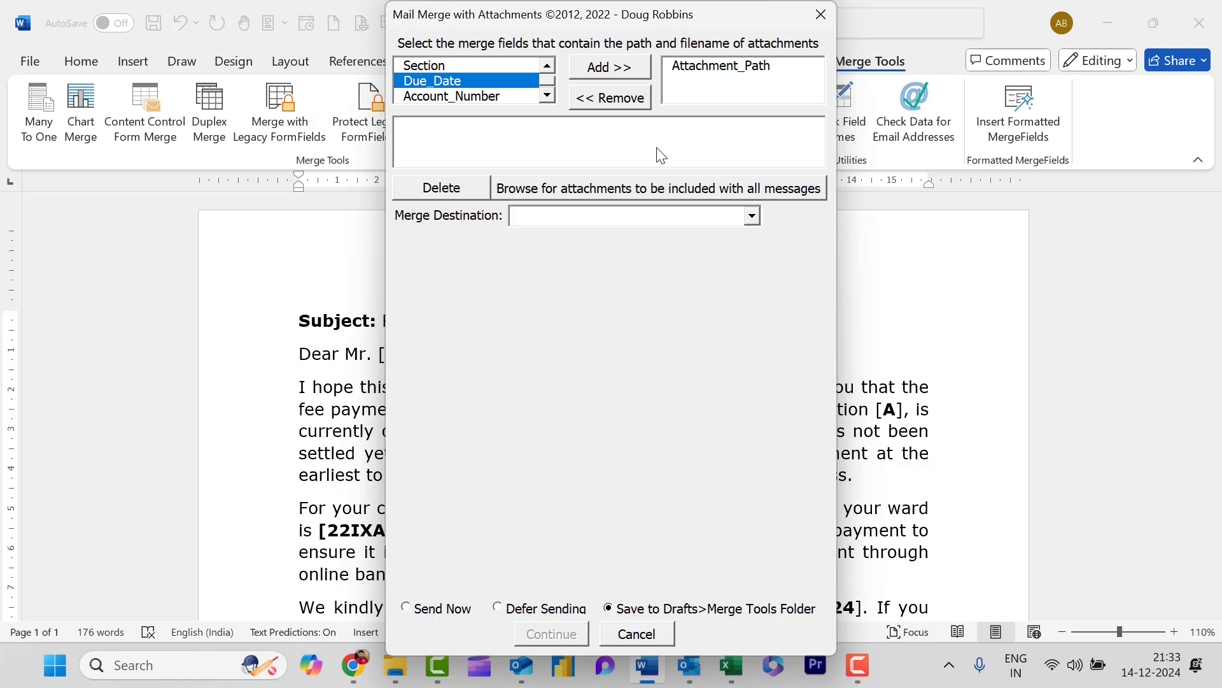
left_click(582, 194)
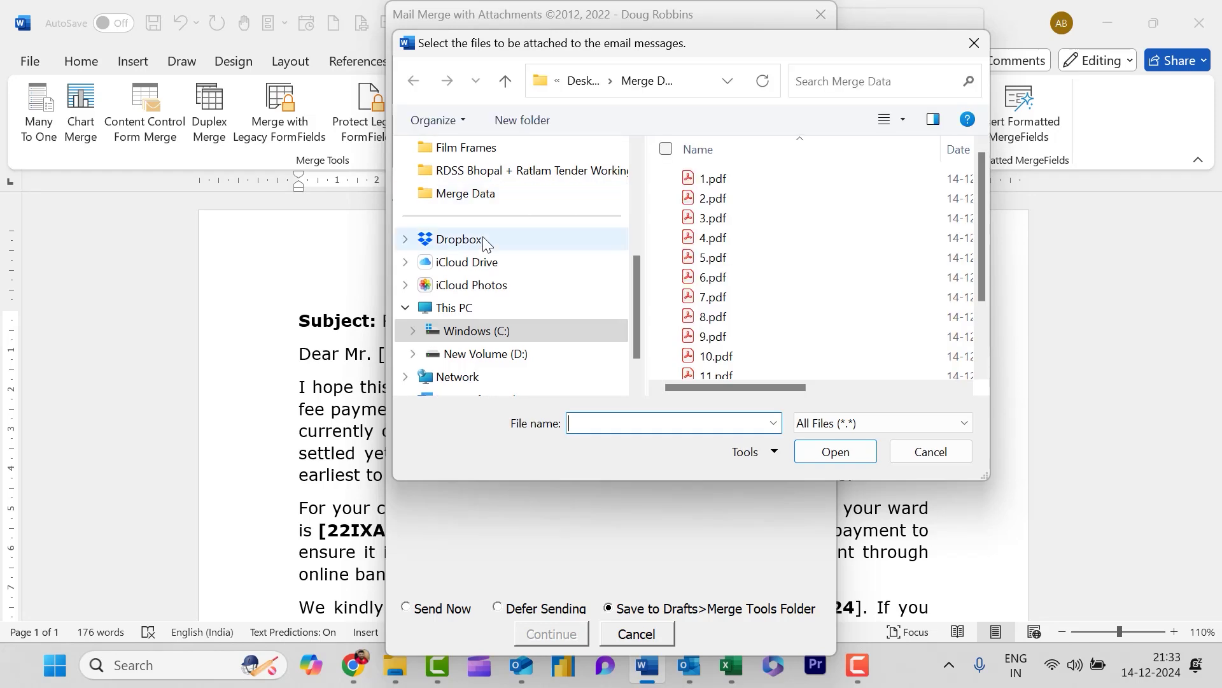
scroll(503, 284, "up", 3)
left_click(474, 252)
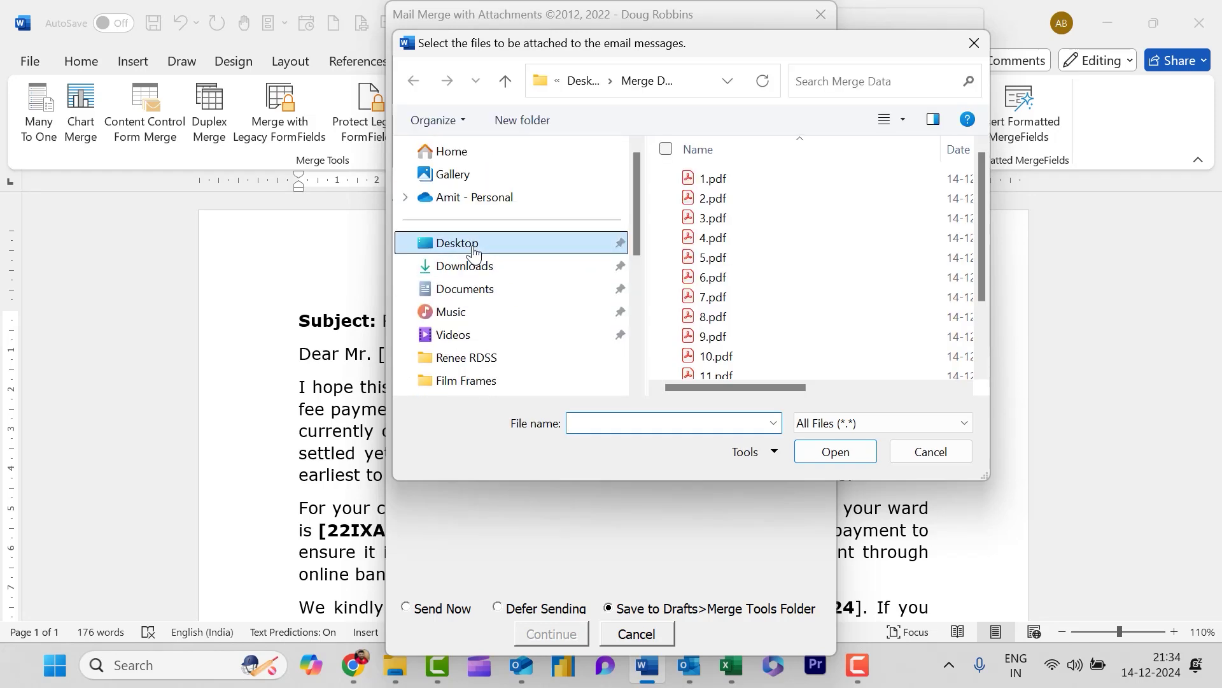
scroll(831, 271, "down", 1)
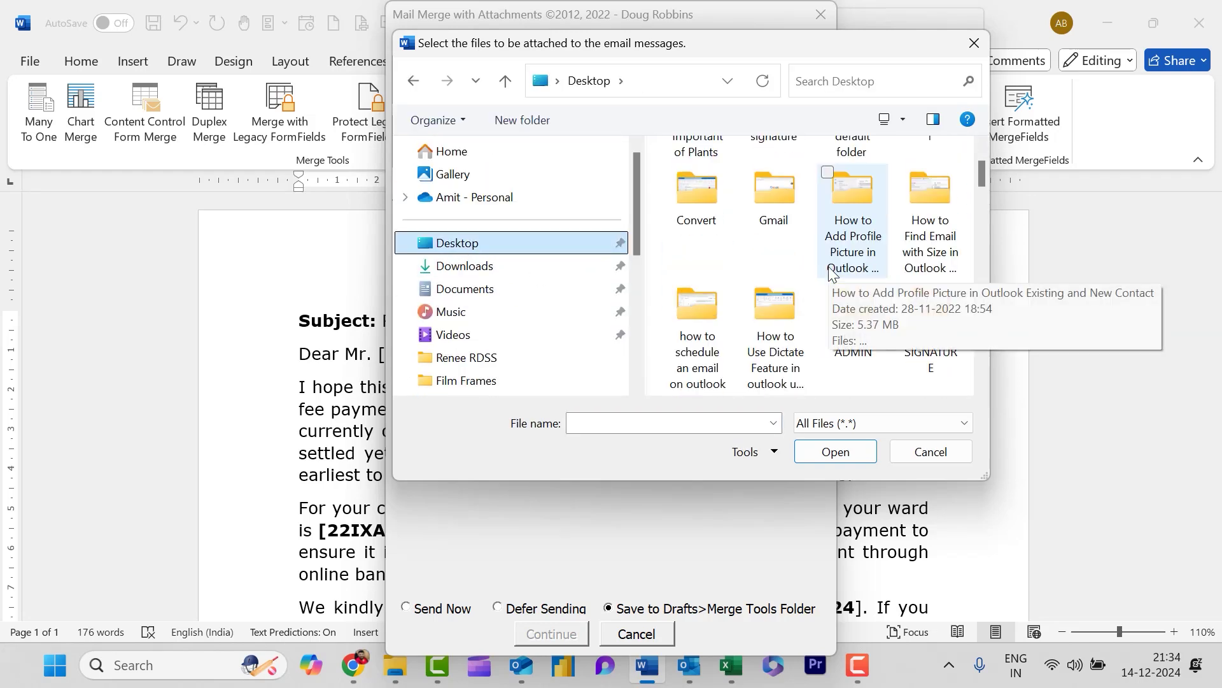
scroll(831, 270, "down", 1)
left_click(921, 358)
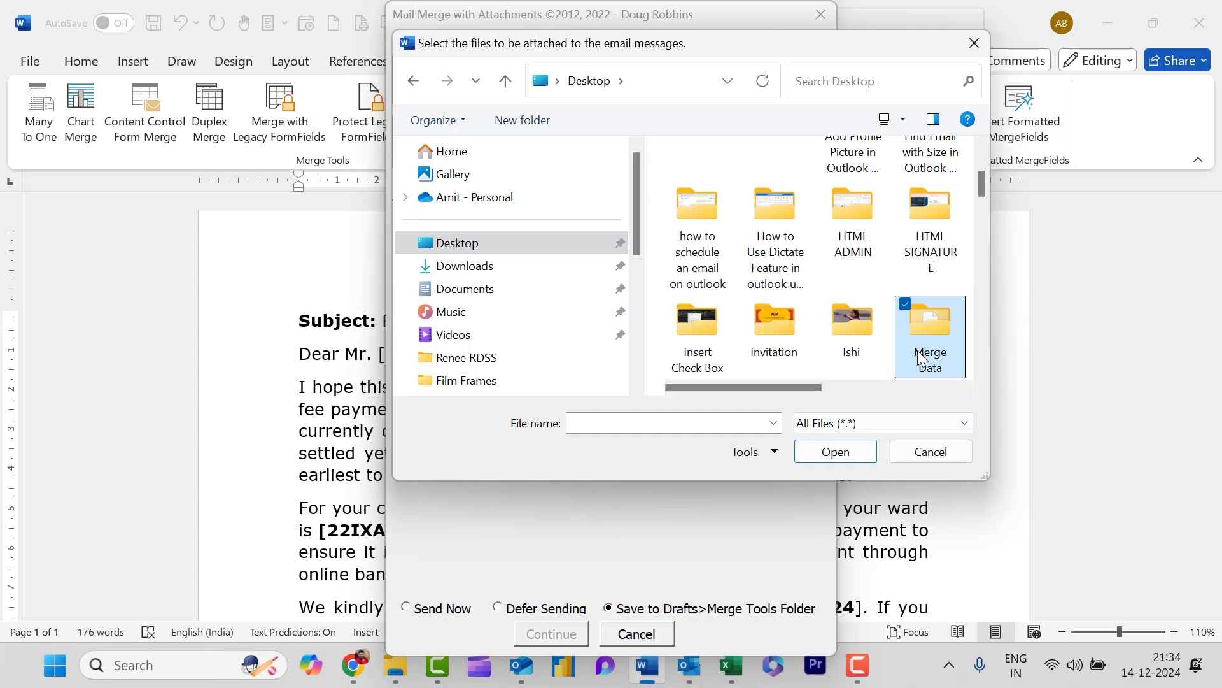
double_click(921, 358)
scroll(754, 358, "down", 2)
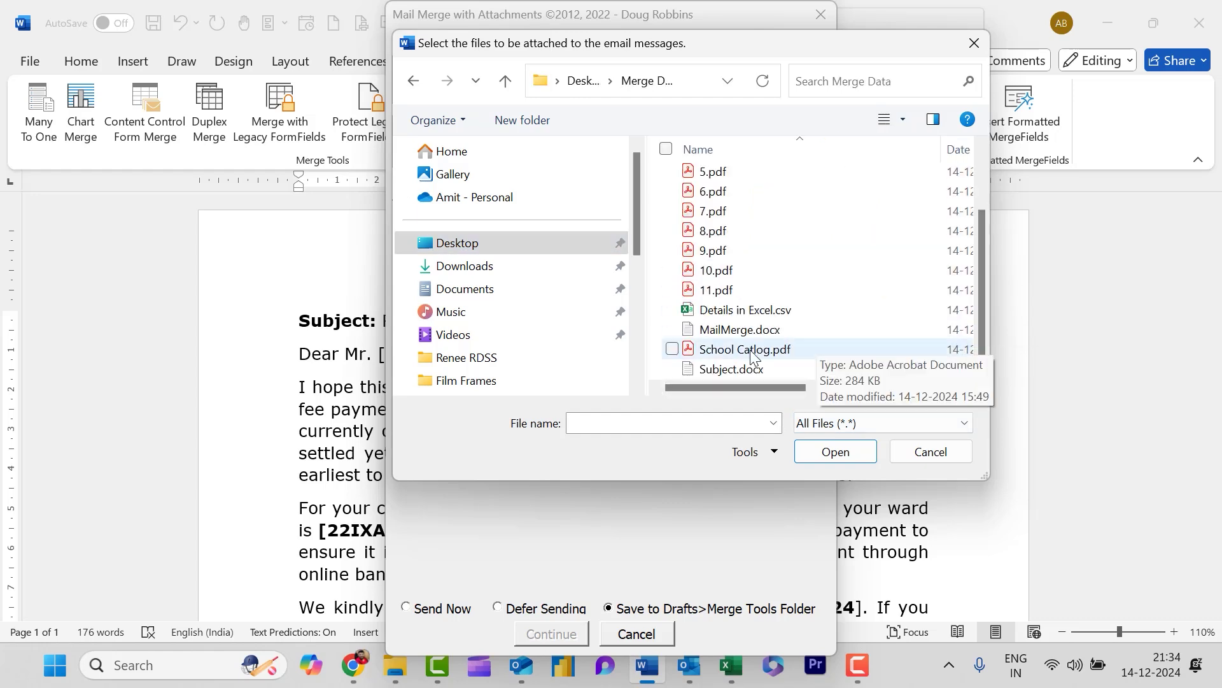
double_click(744, 350)
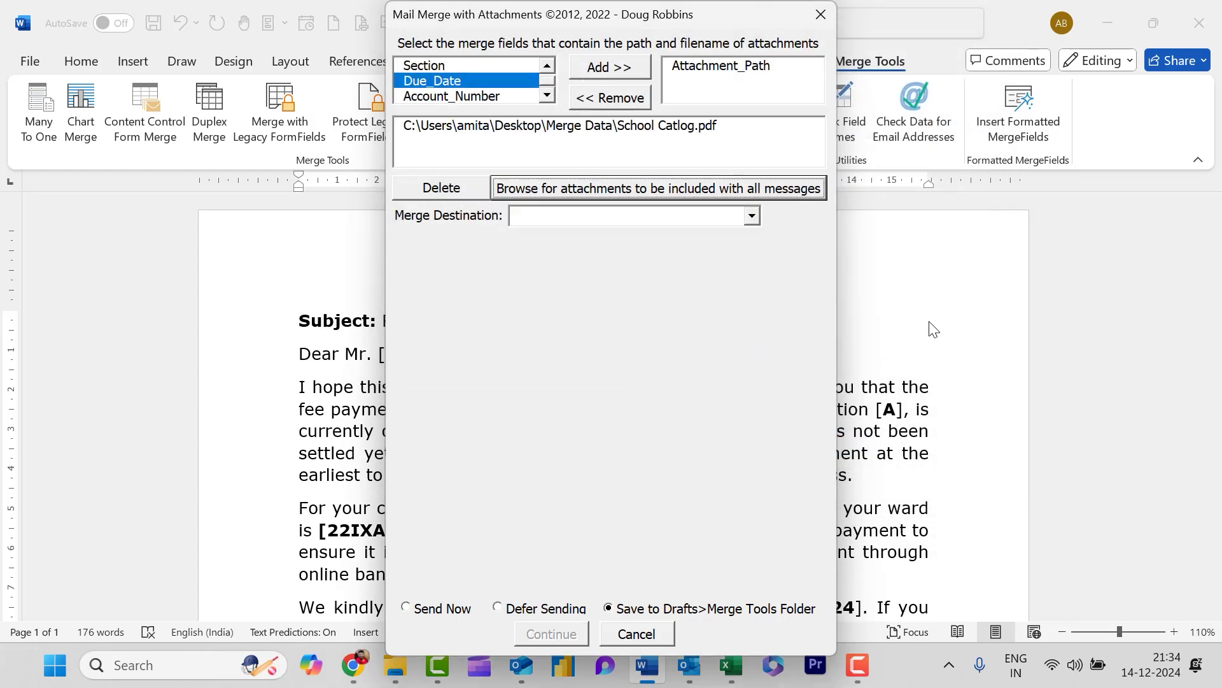
Step: Set the merge destination to Merge to Email Message and use the Email field for the recipients' addresses
left_click(752, 216)
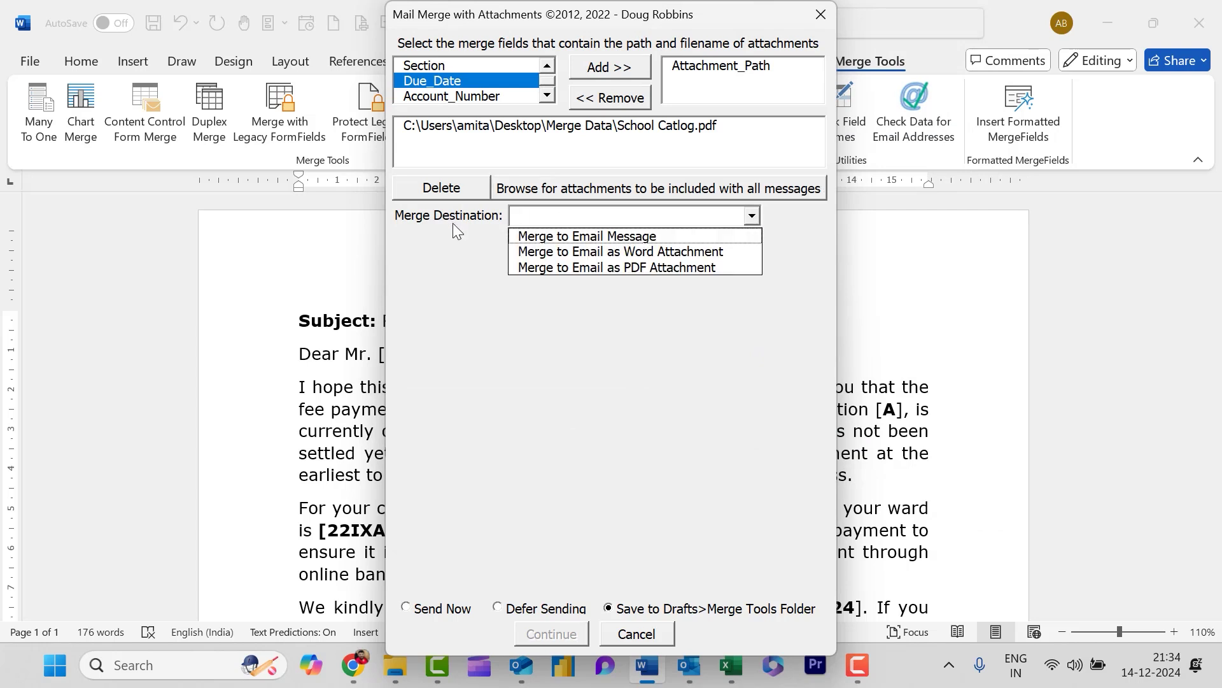
left_click(571, 237)
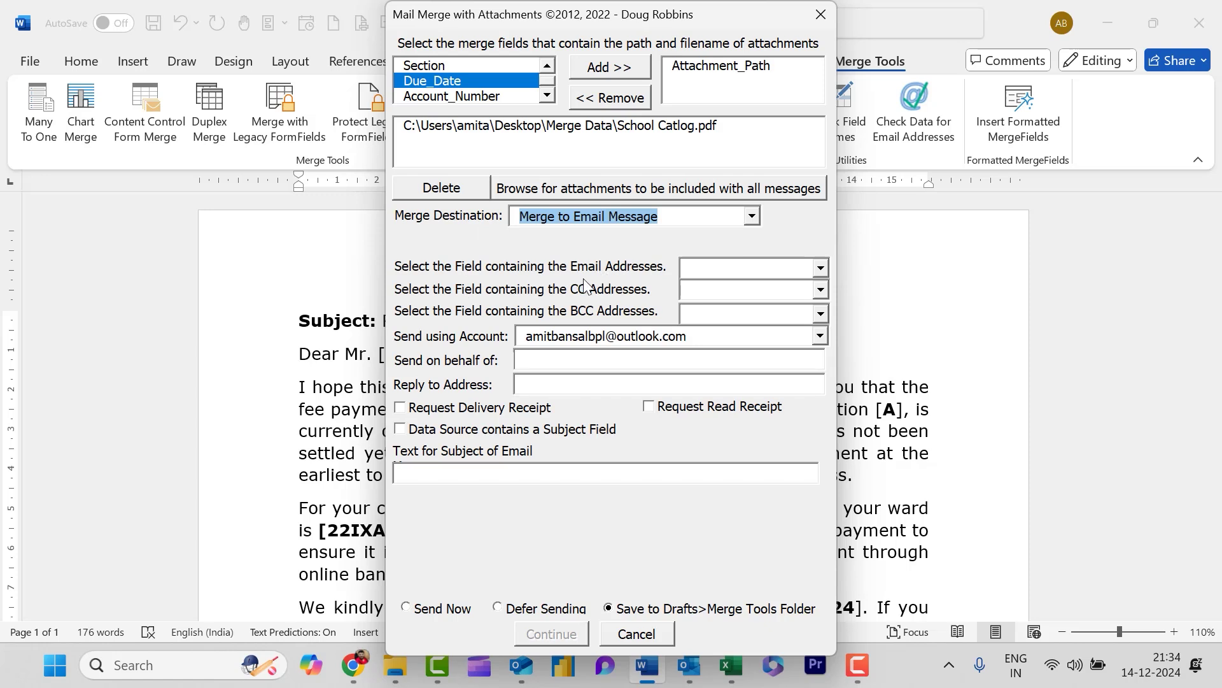
left_click(821, 268)
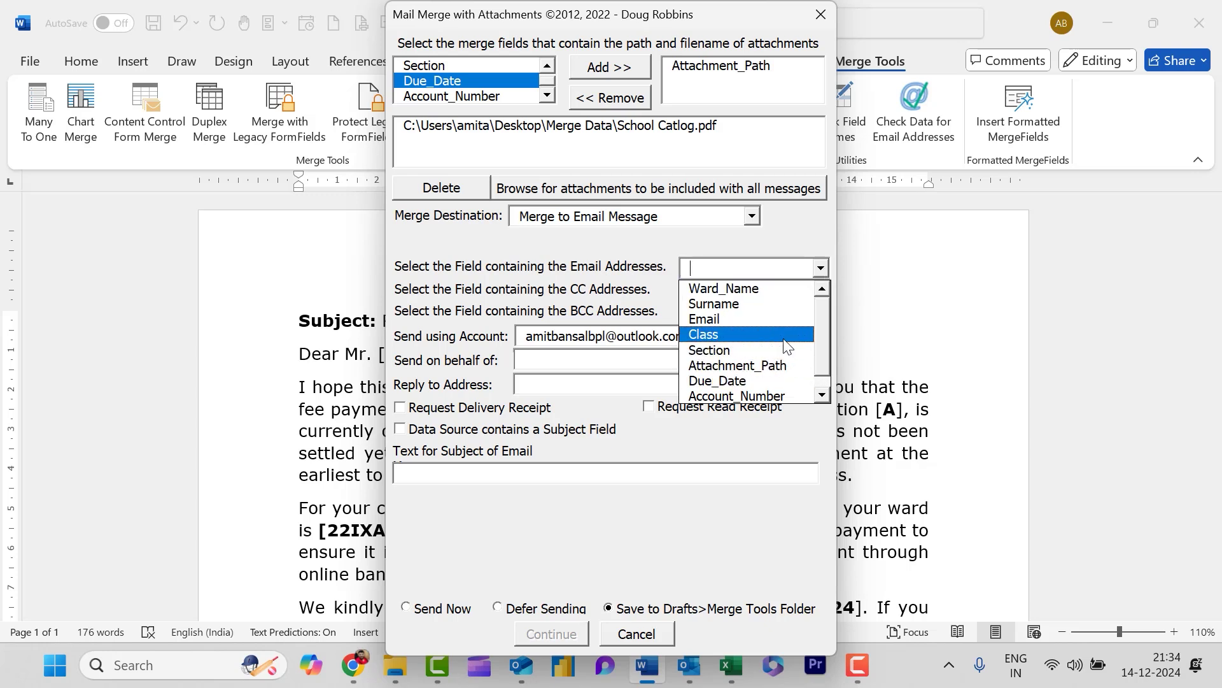
scroll(789, 350, "down", 1)
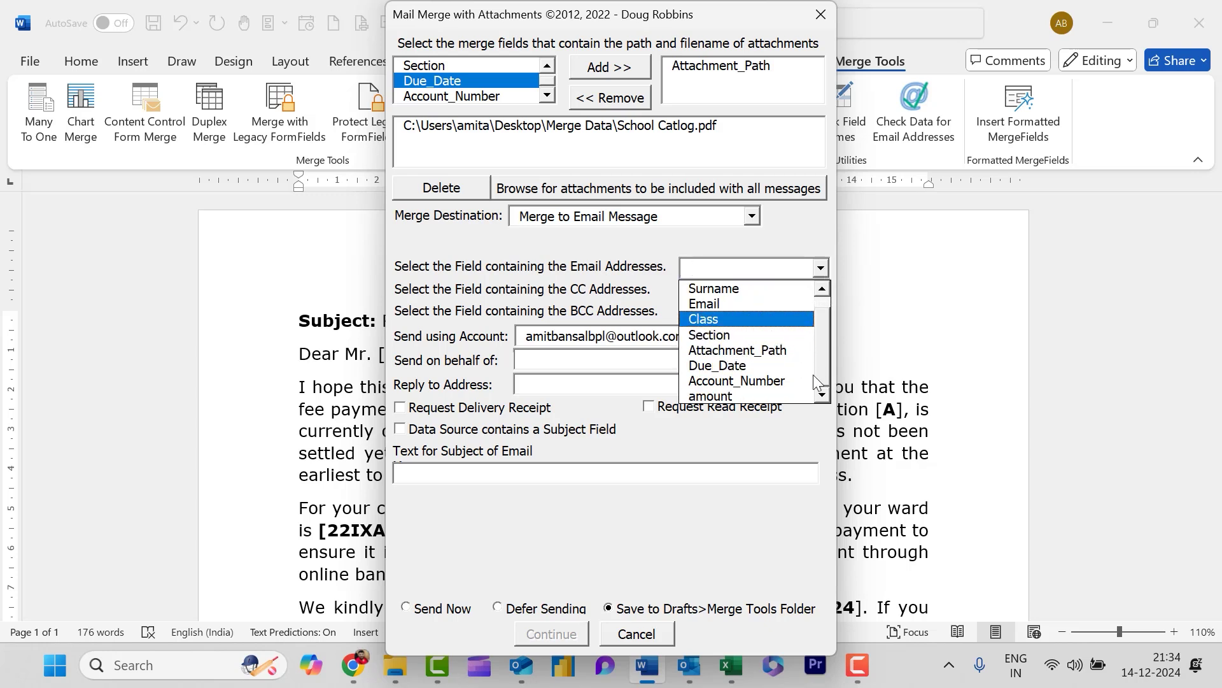
left_click(763, 305)
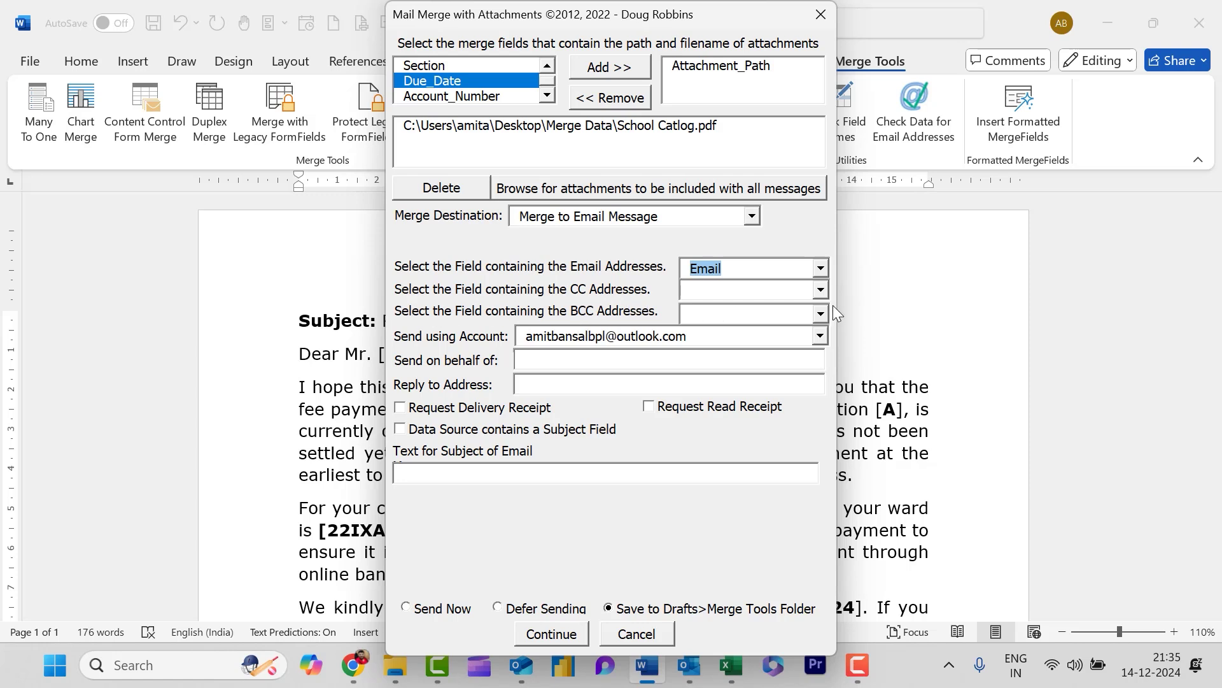
Step: Look through the data fields offered for the CC and BCC addresses without choosing any
left_click(821, 290)
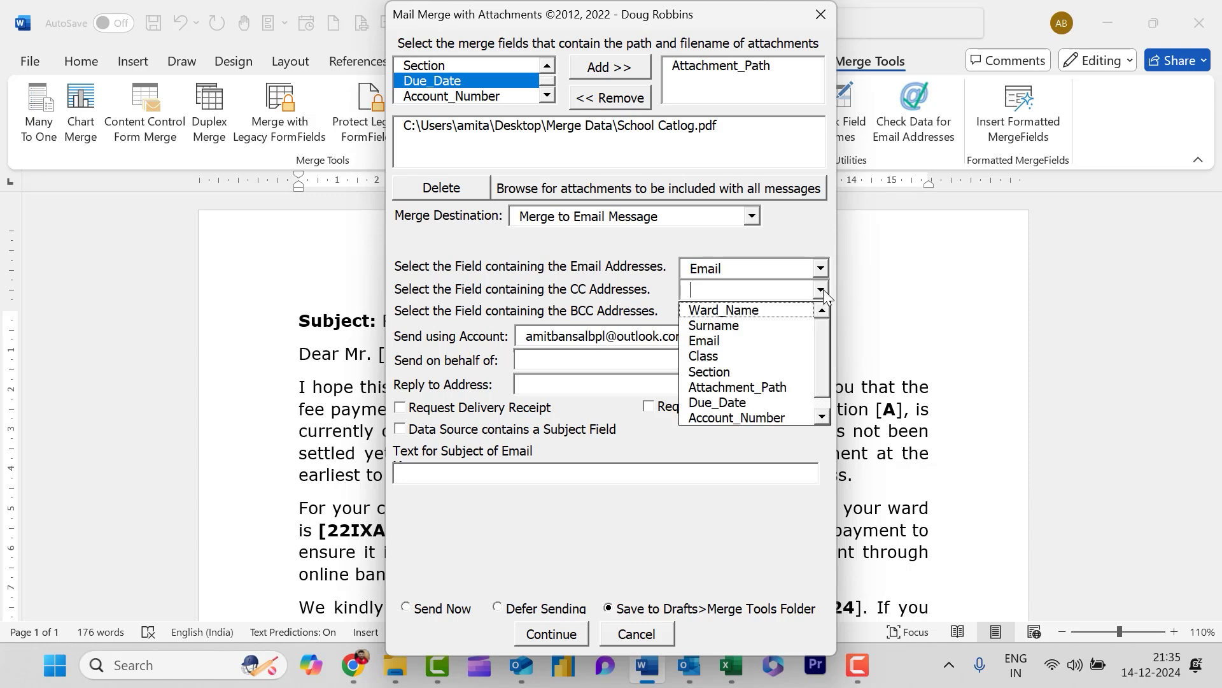
left_click(589, 301)
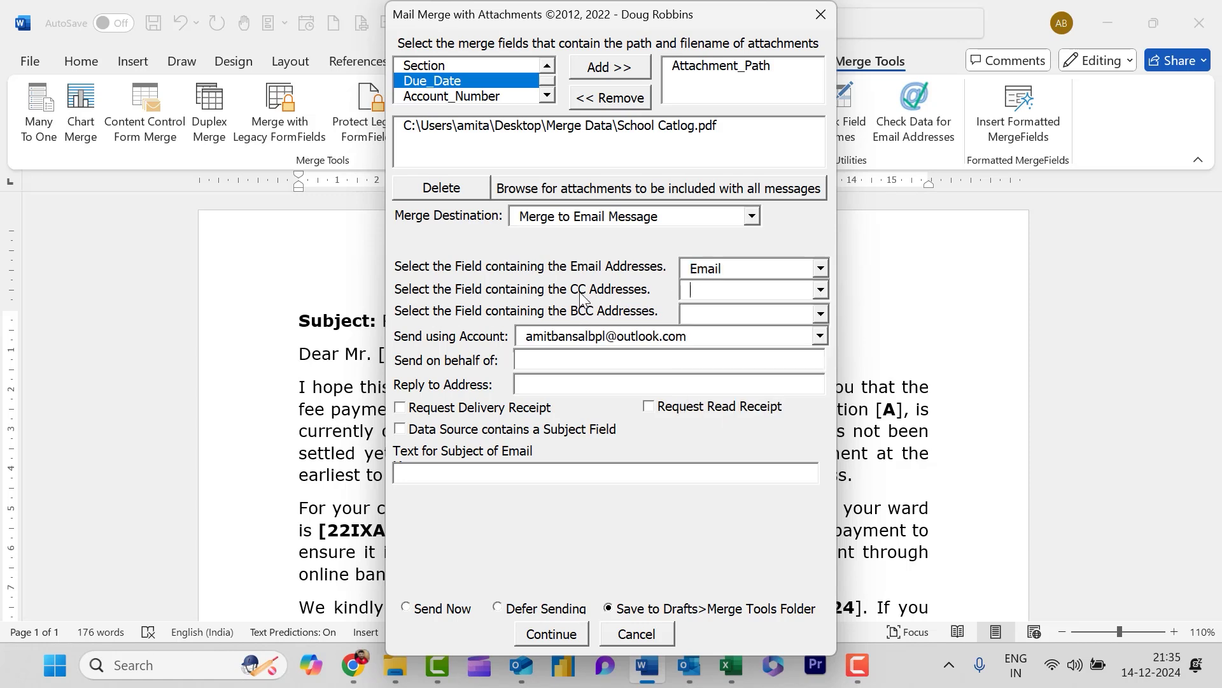
left_click(821, 290)
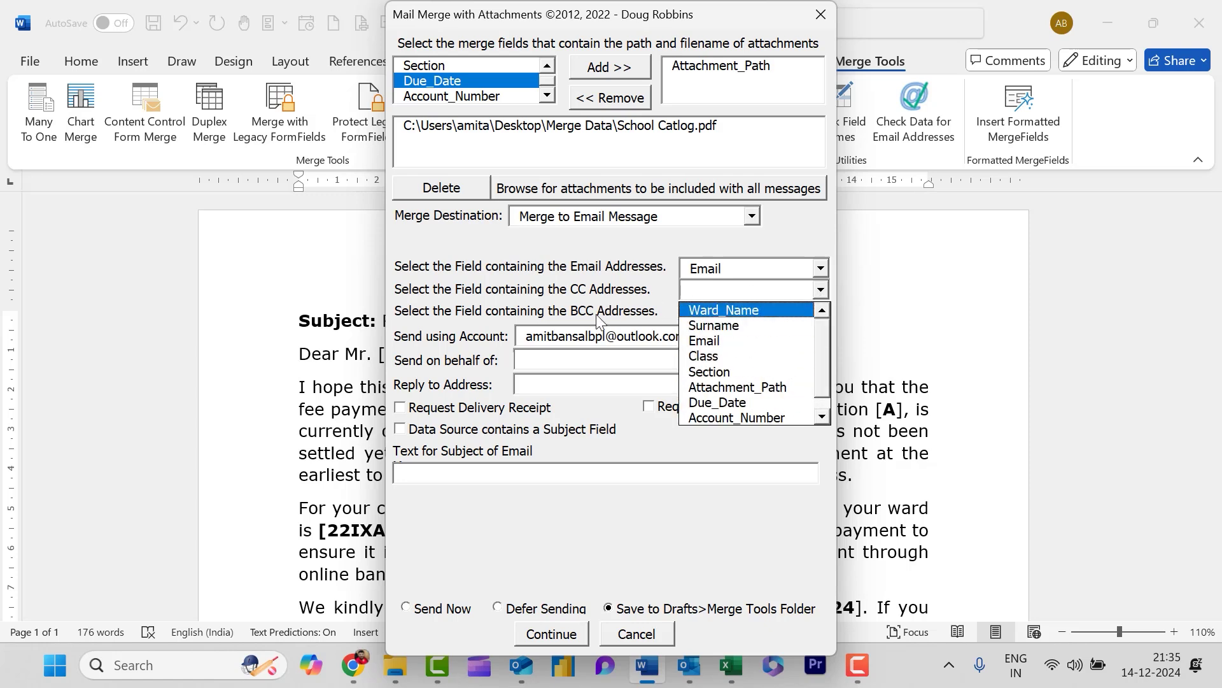
left_click(509, 295)
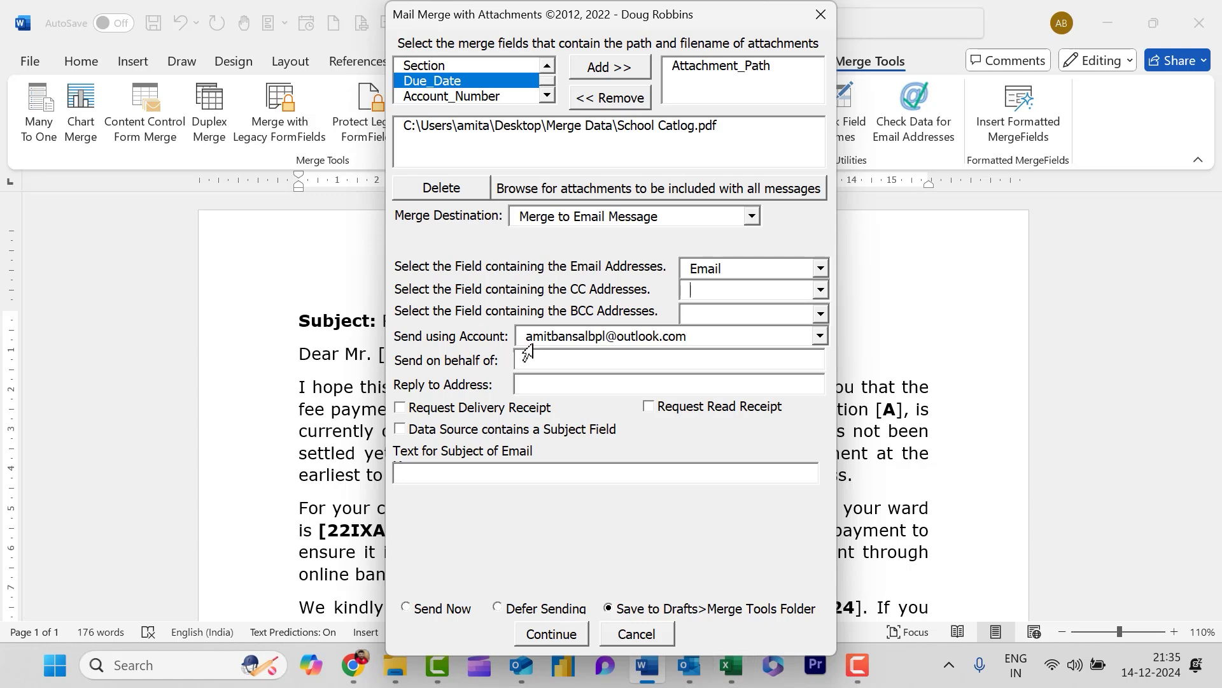
left_click(822, 291)
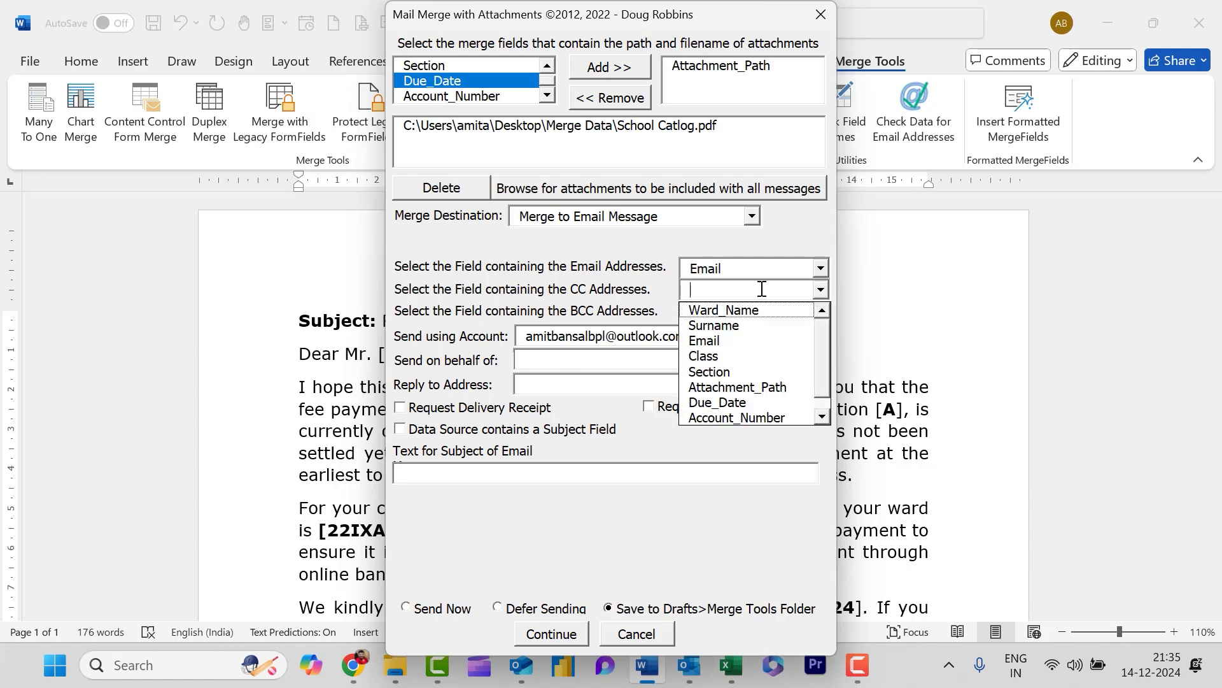
left_click(664, 325)
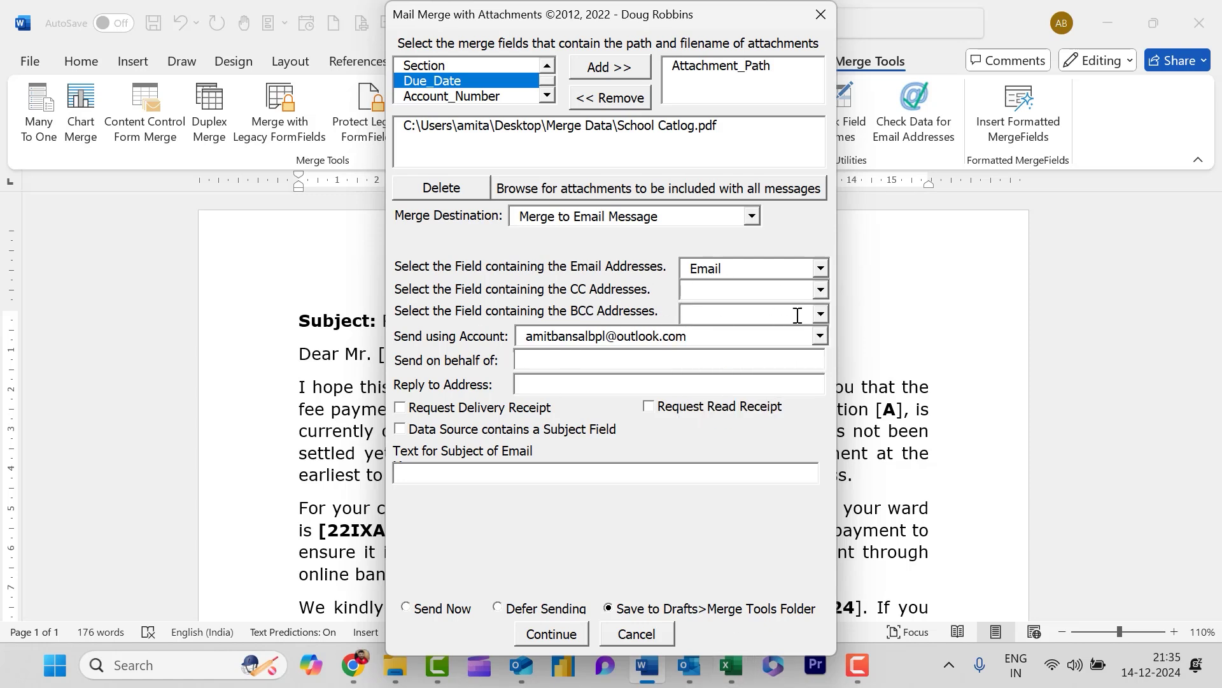
left_click(820, 313)
left_click(592, 290)
Step: Choose the onmicrosoft.com account for sending and dismiss the Send on Behalf Of notice
left_click(820, 336)
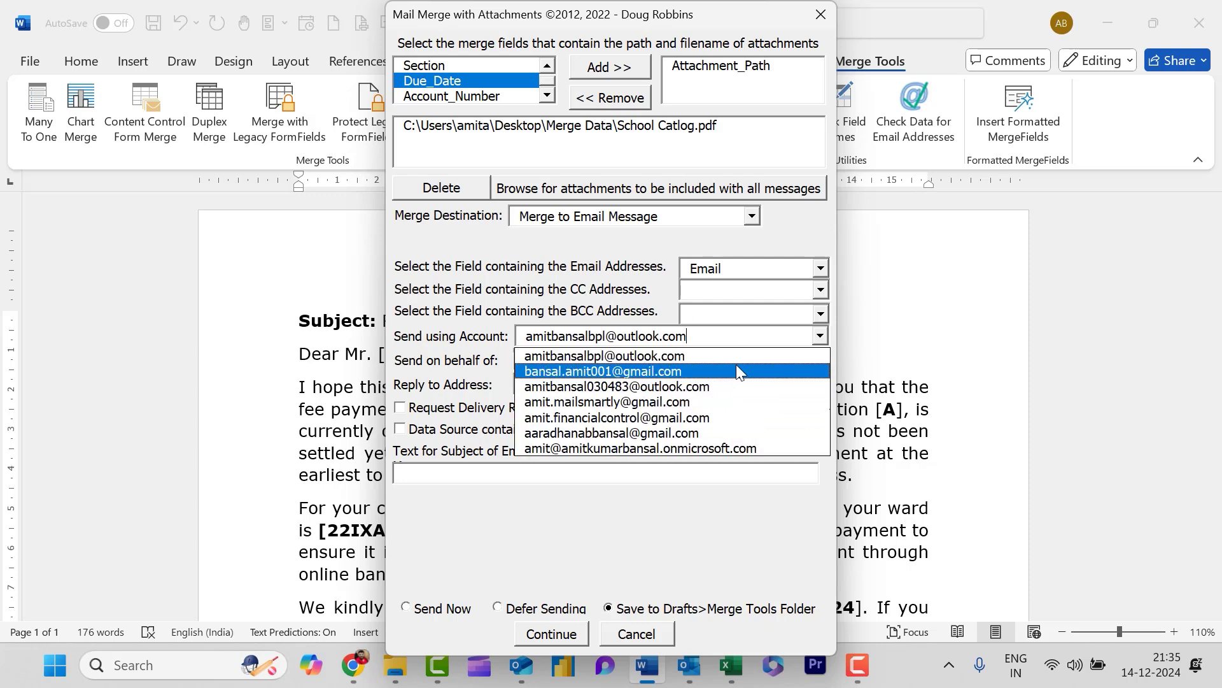
left_click(700, 449)
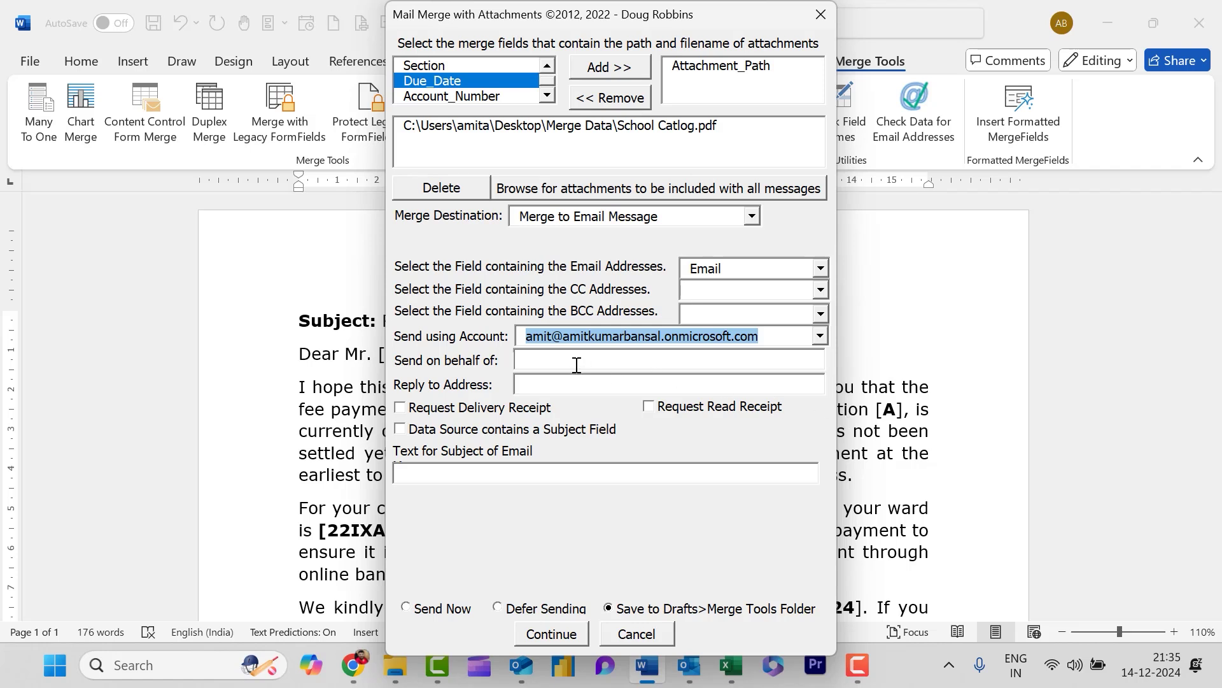
left_click(773, 343)
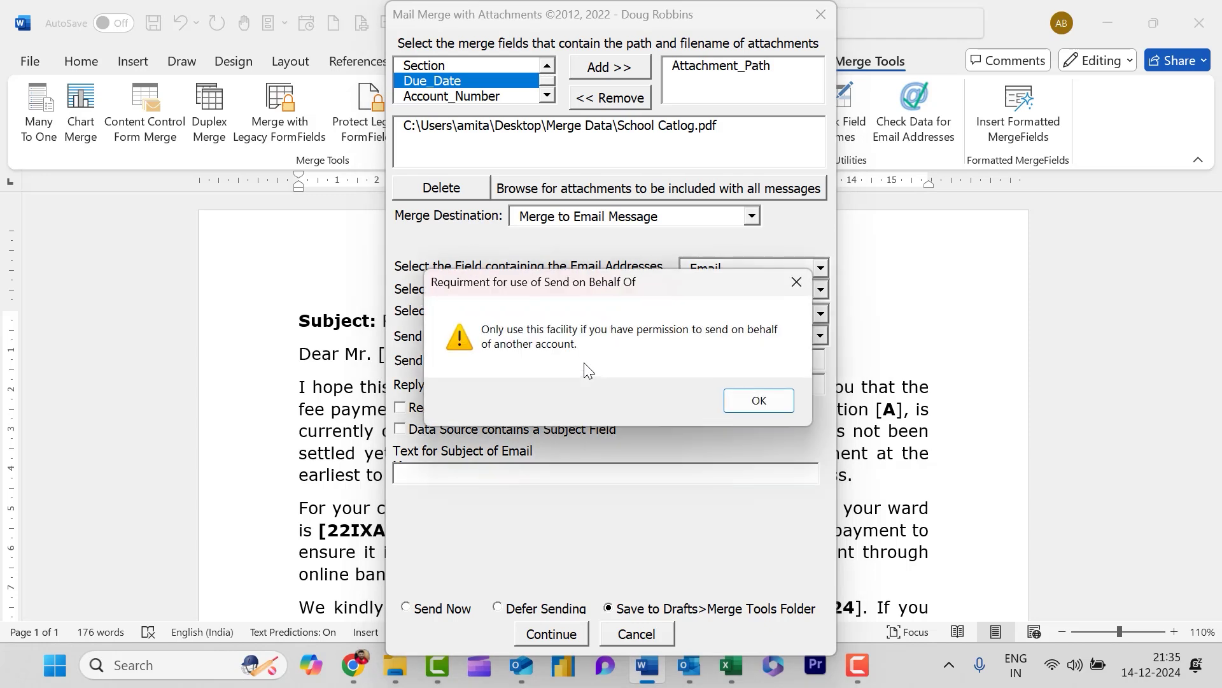
left_click(774, 411)
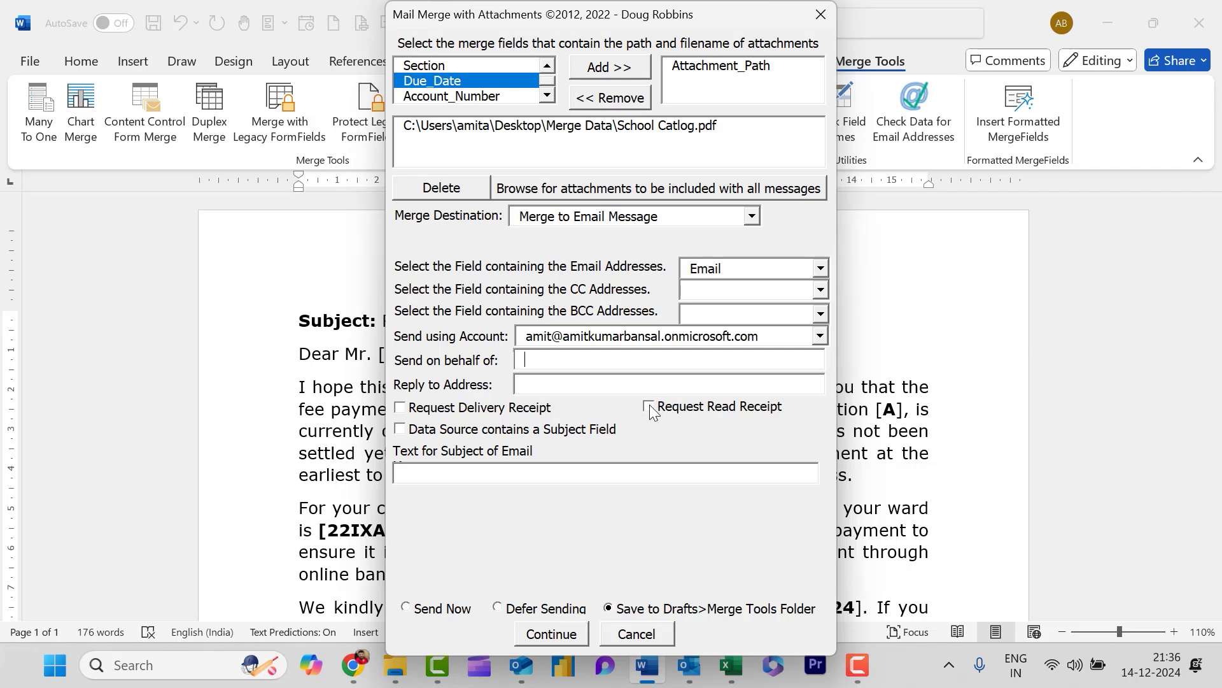
Step: Build the e-mail subject from "Request Regarding Fee amount", the amount data field and the closing text "on Urgent Basic"
left_click(401, 429)
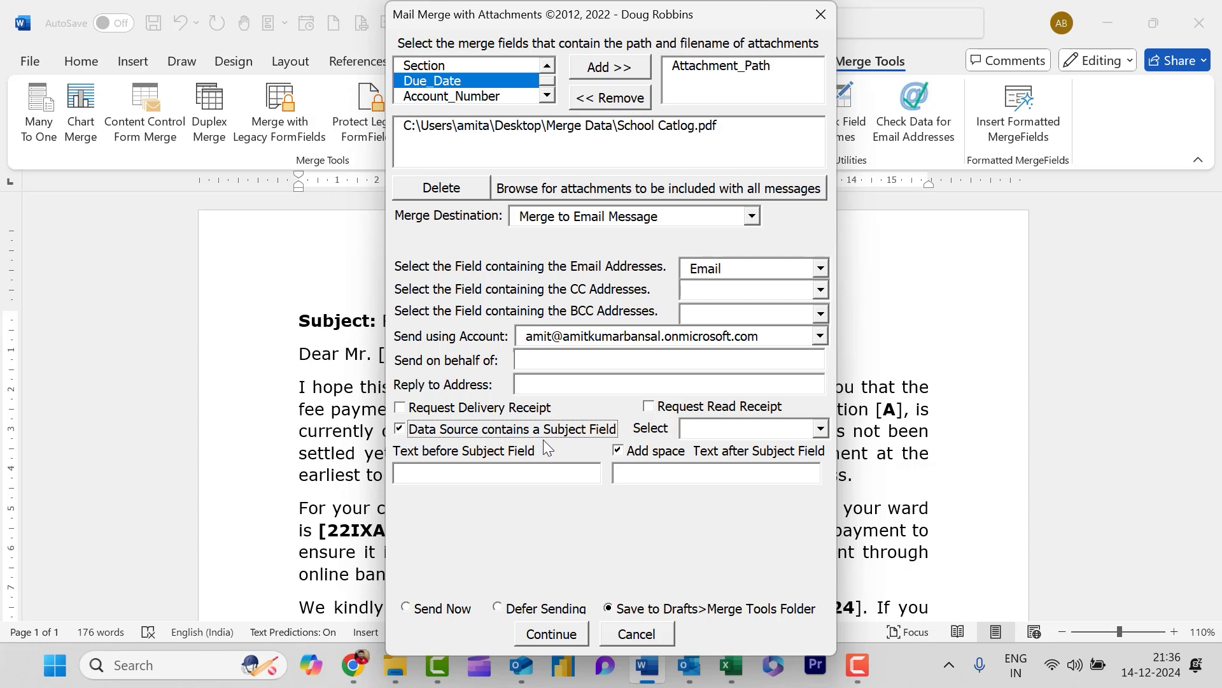
left_click(462, 474)
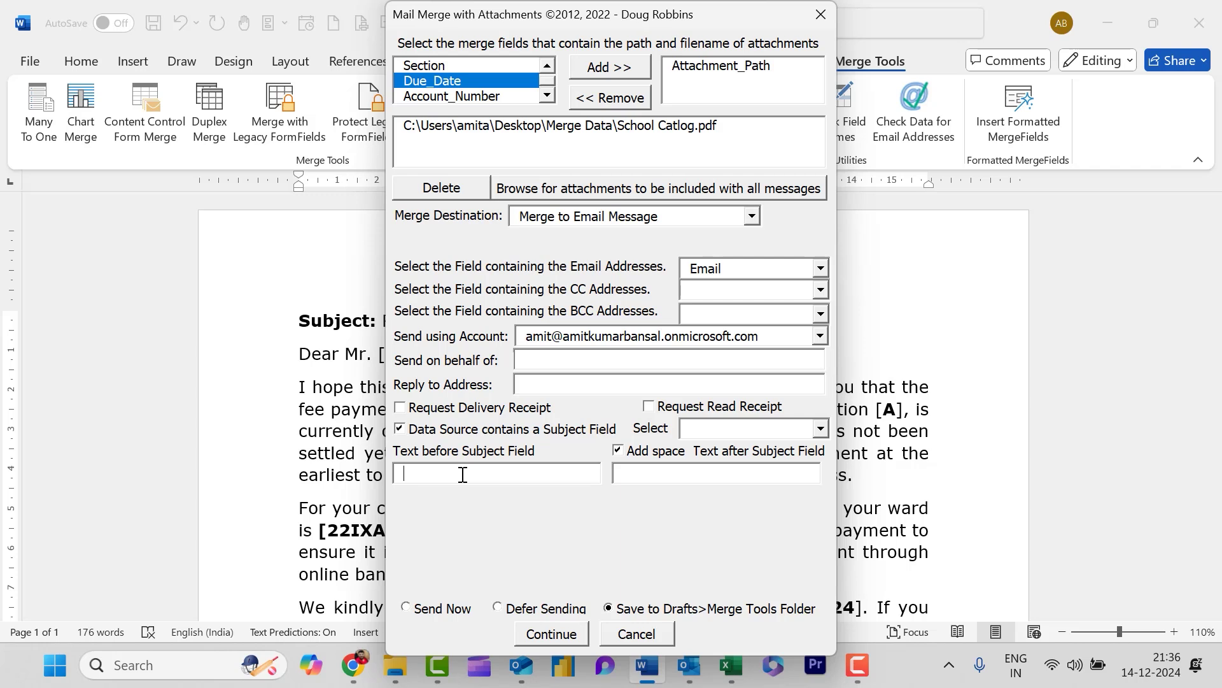
type("Request Regarding Fee amount")
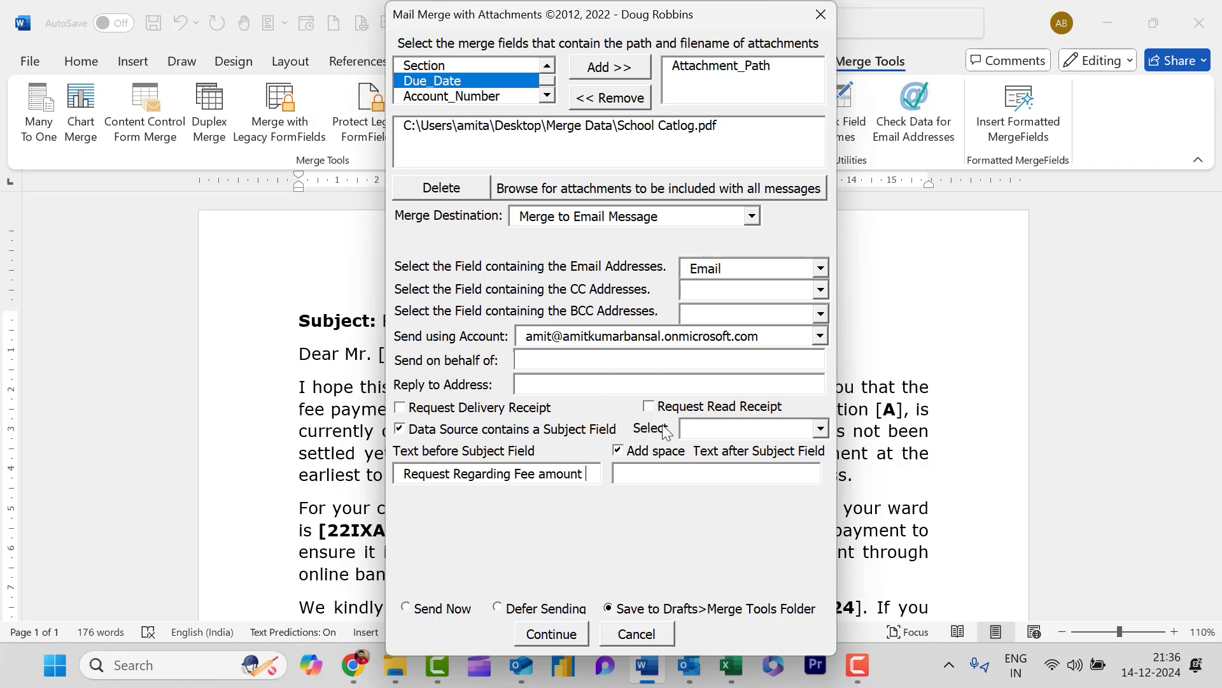
left_click(821, 429)
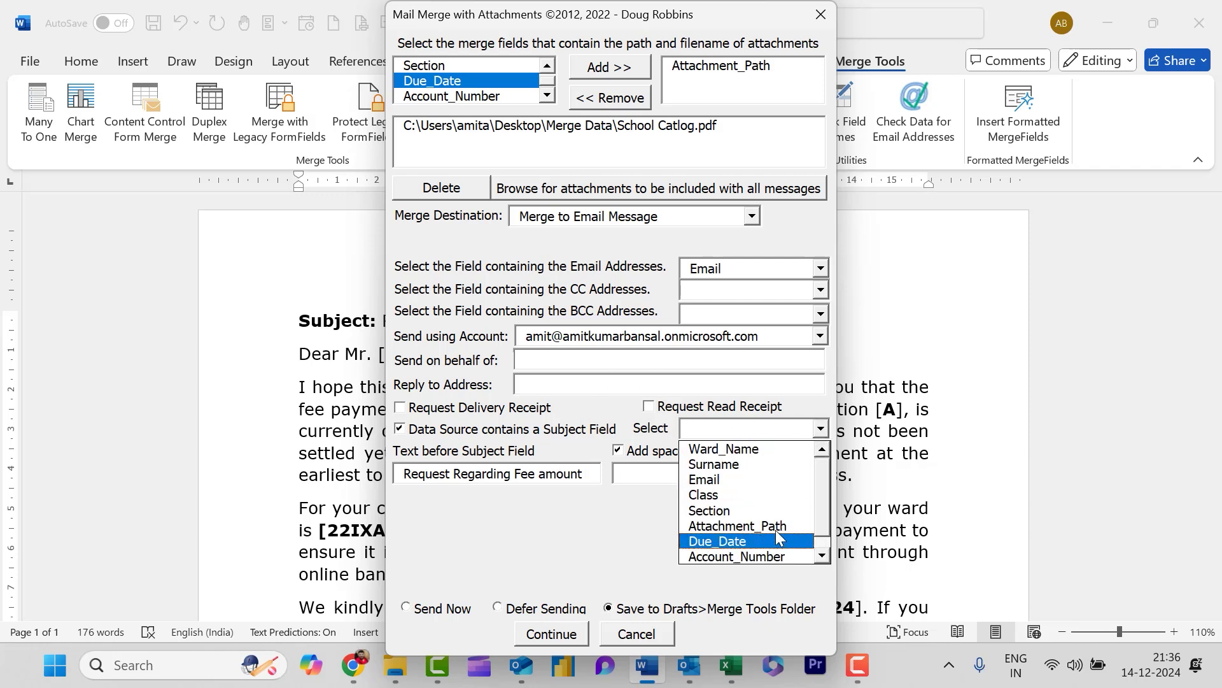
scroll(772, 541, "down", 1)
left_click(778, 557)
key("Tab")
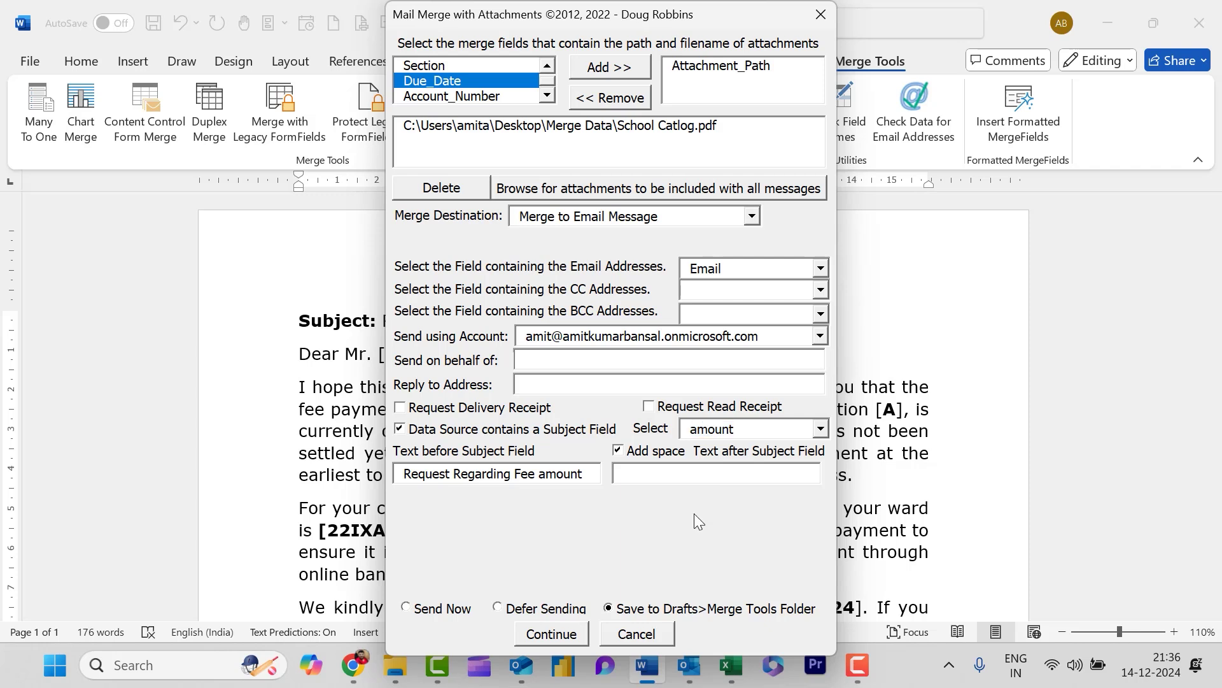
type("on Urgent Basic")
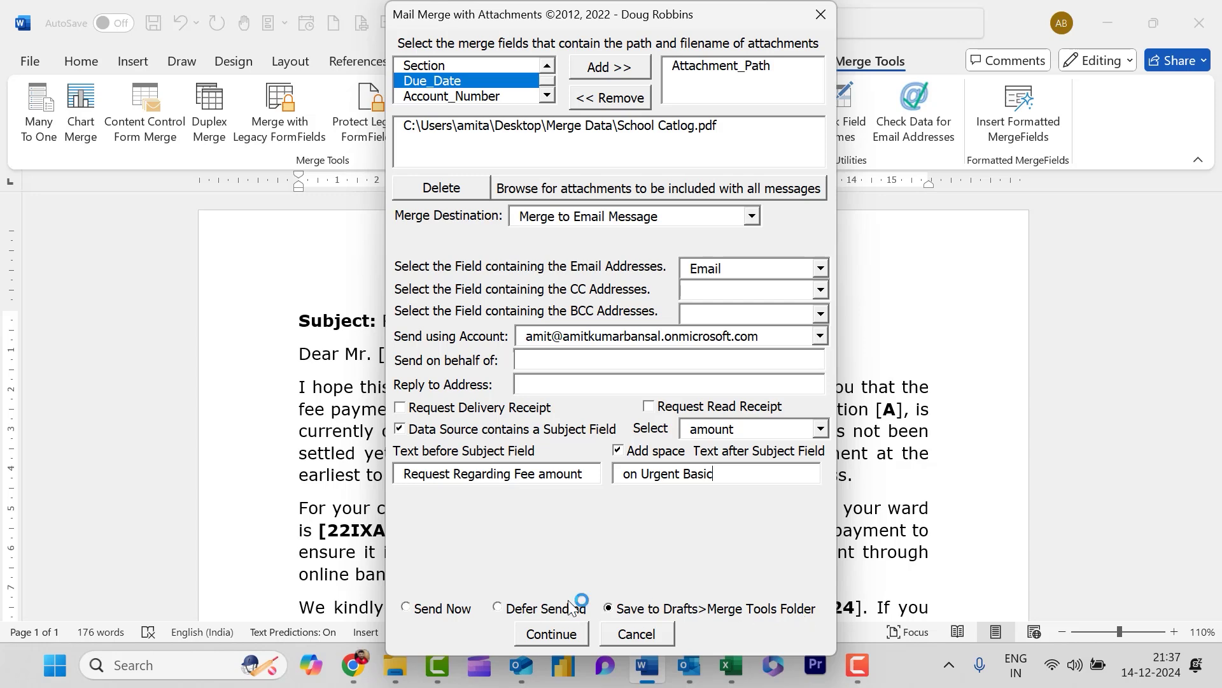
Step: Choose to send the messages immediately and run the merge for all records
left_click(406, 608)
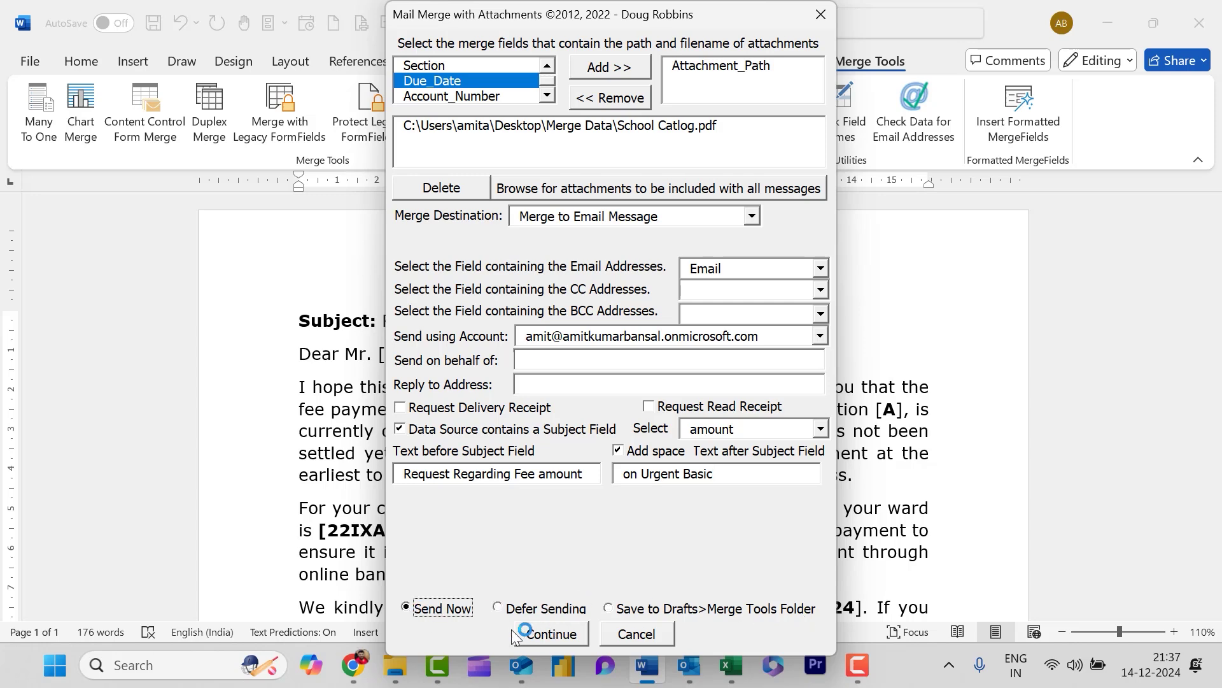
left_click(551, 634)
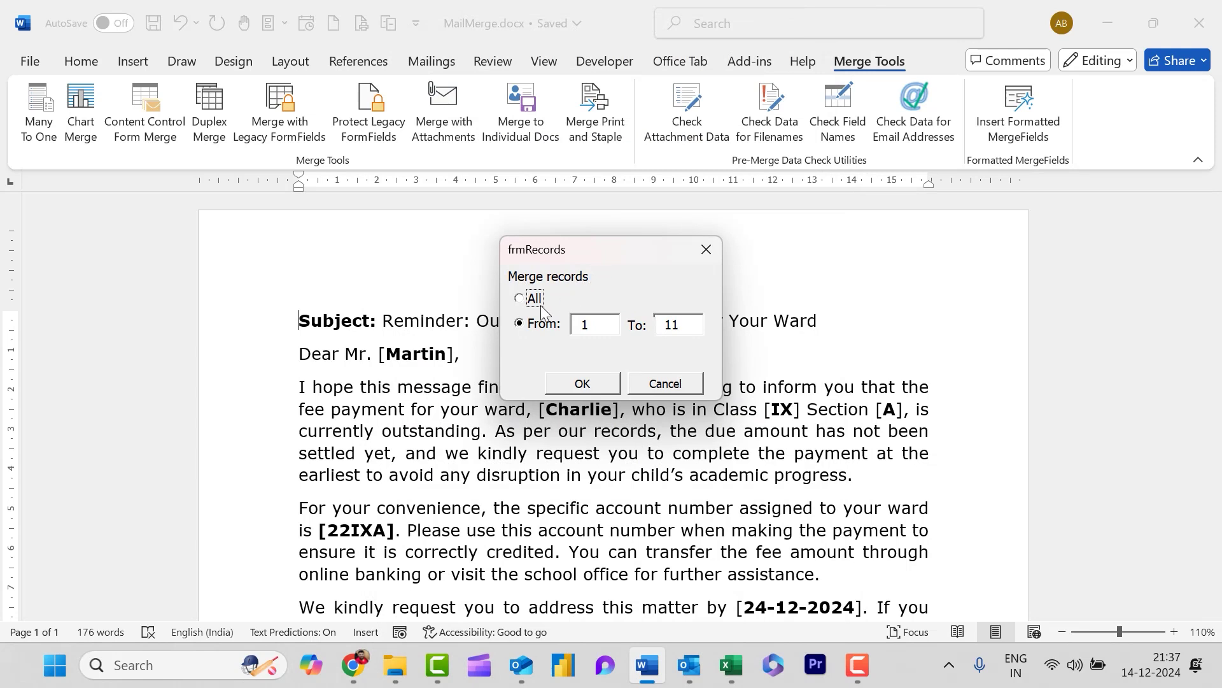
left_click(520, 299)
left_click(518, 323)
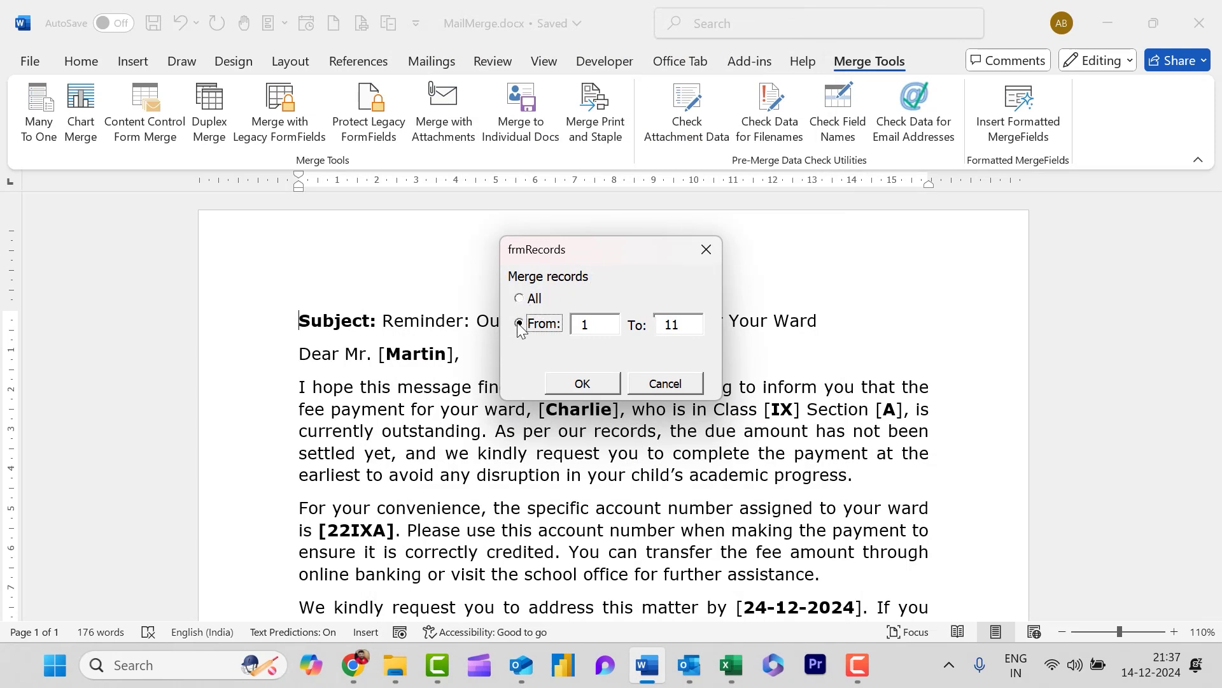
left_click(606, 330)
left_click_drag(692, 324, 651, 325)
left_click(524, 299)
left_click(584, 386)
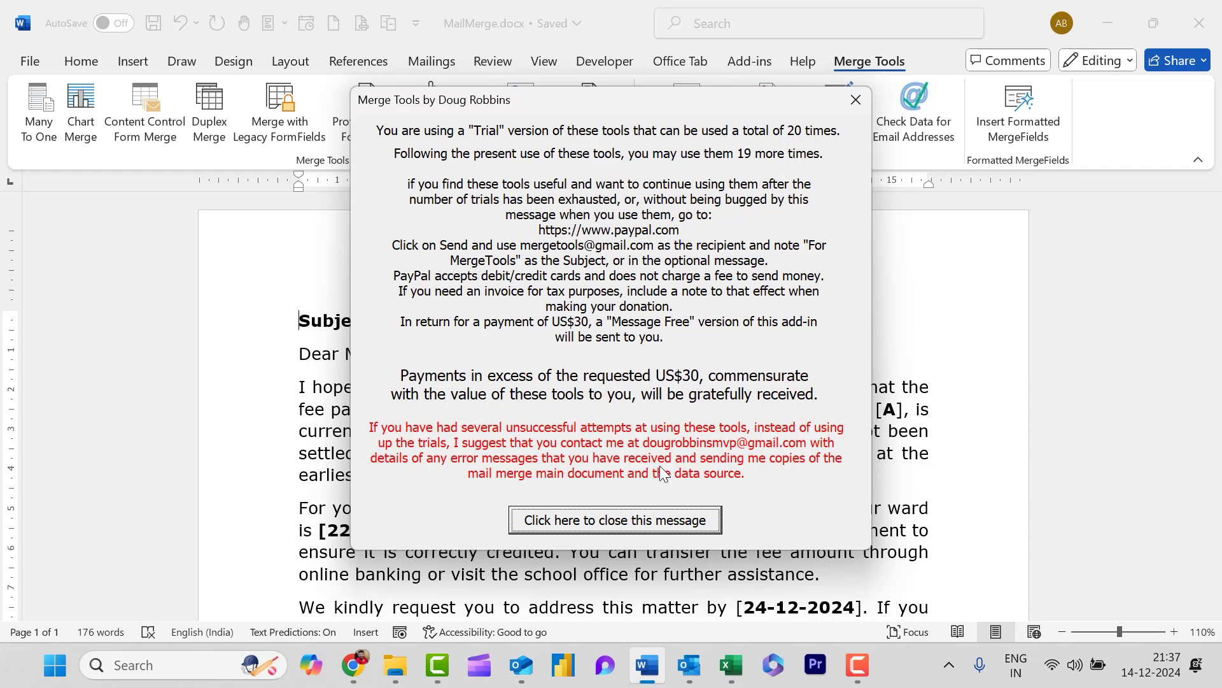
Step: Close the trial notice, grant timed access to Outlook's e-mail addresses and allow the message to be sent
left_click(601, 528)
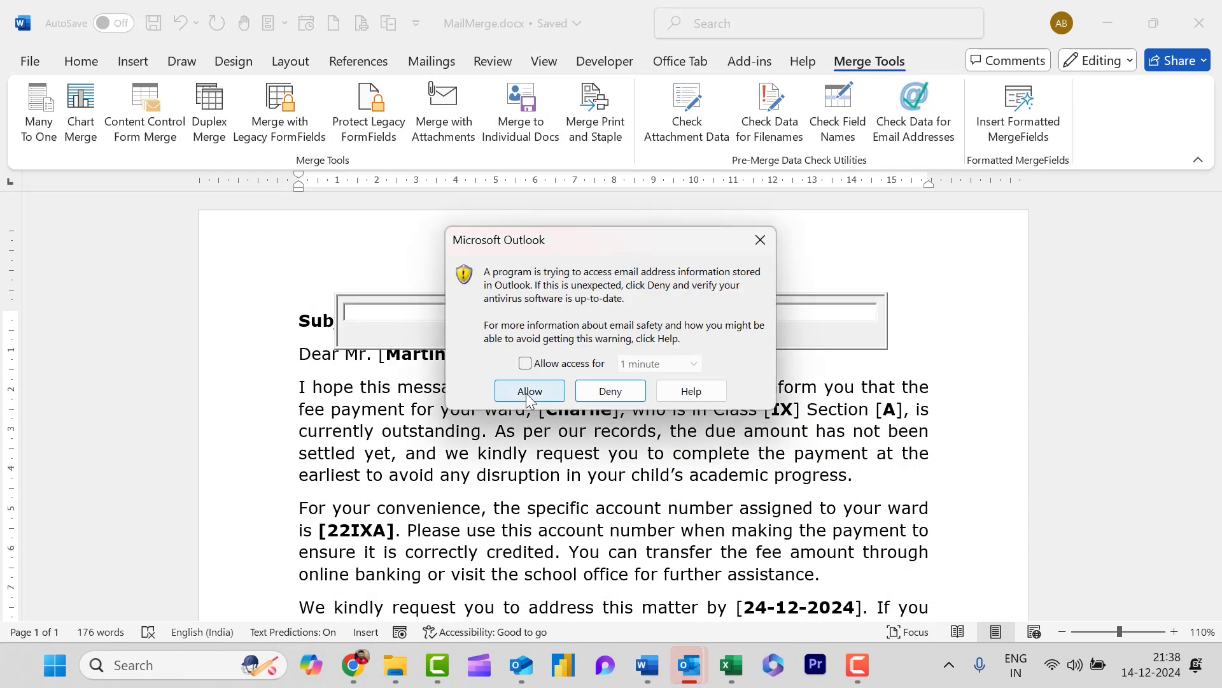
left_click(526, 364)
left_click(526, 390)
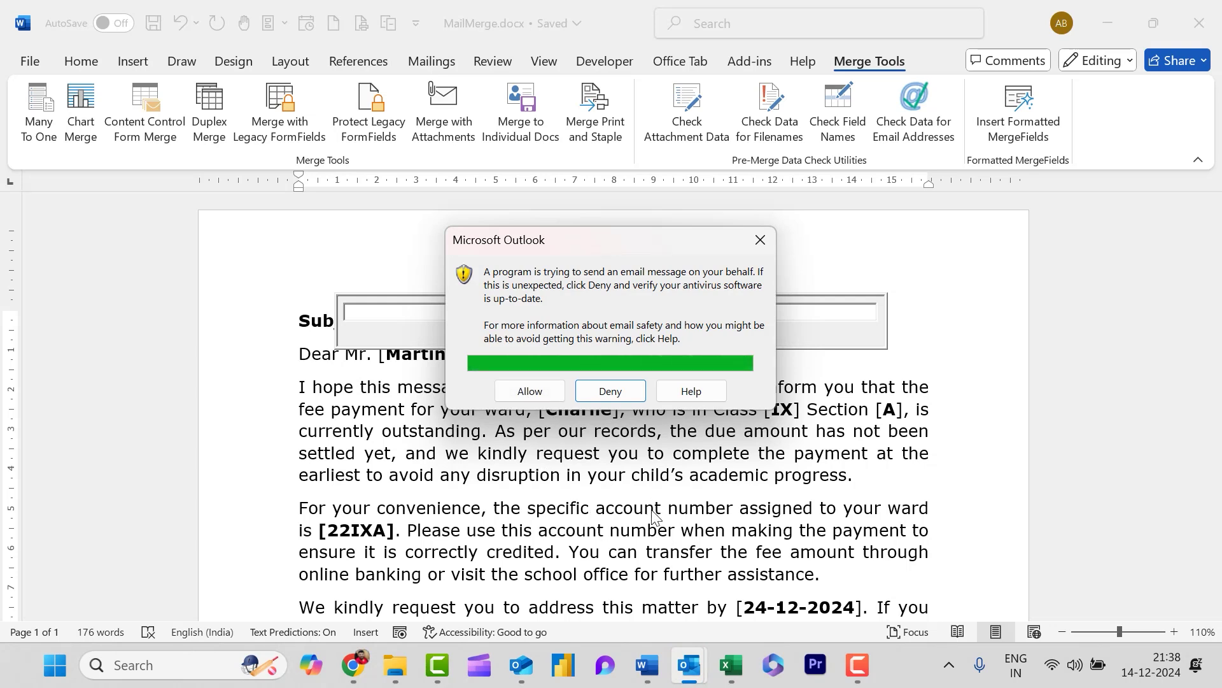
left_click(508, 391)
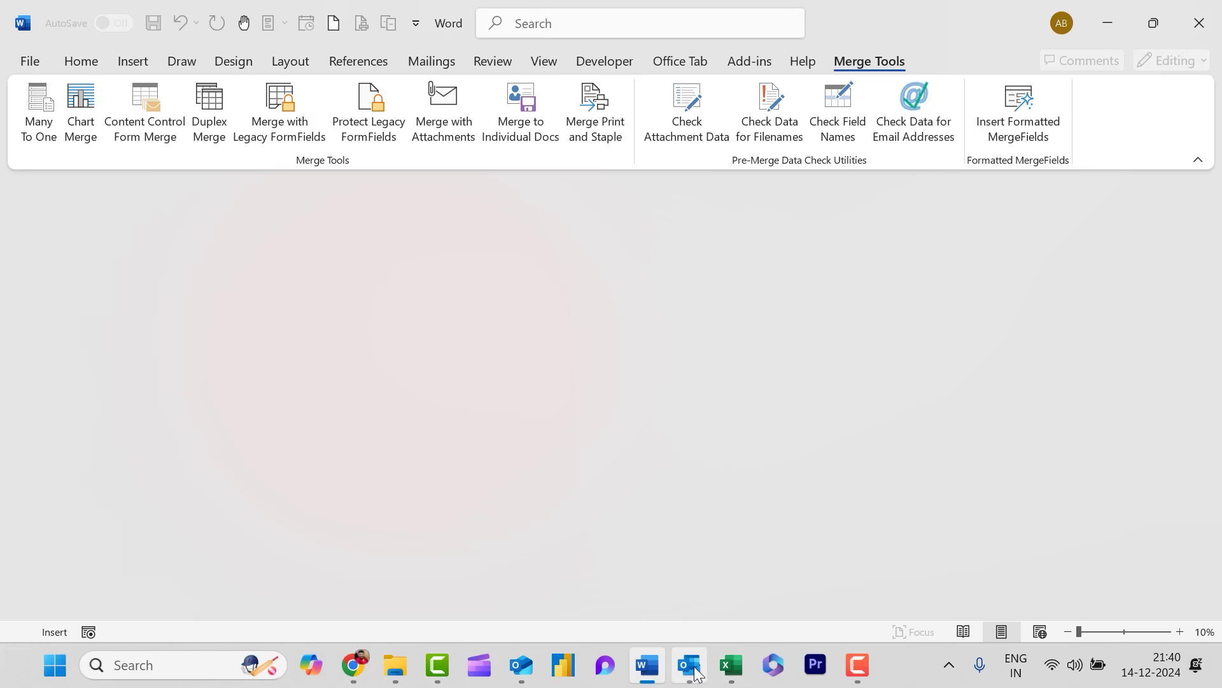
Step: Switch to Outlook and check the merged messages in the onmicrosoft.com account's Sent Items folder
mouse_move(689, 665)
left_click(681, 596)
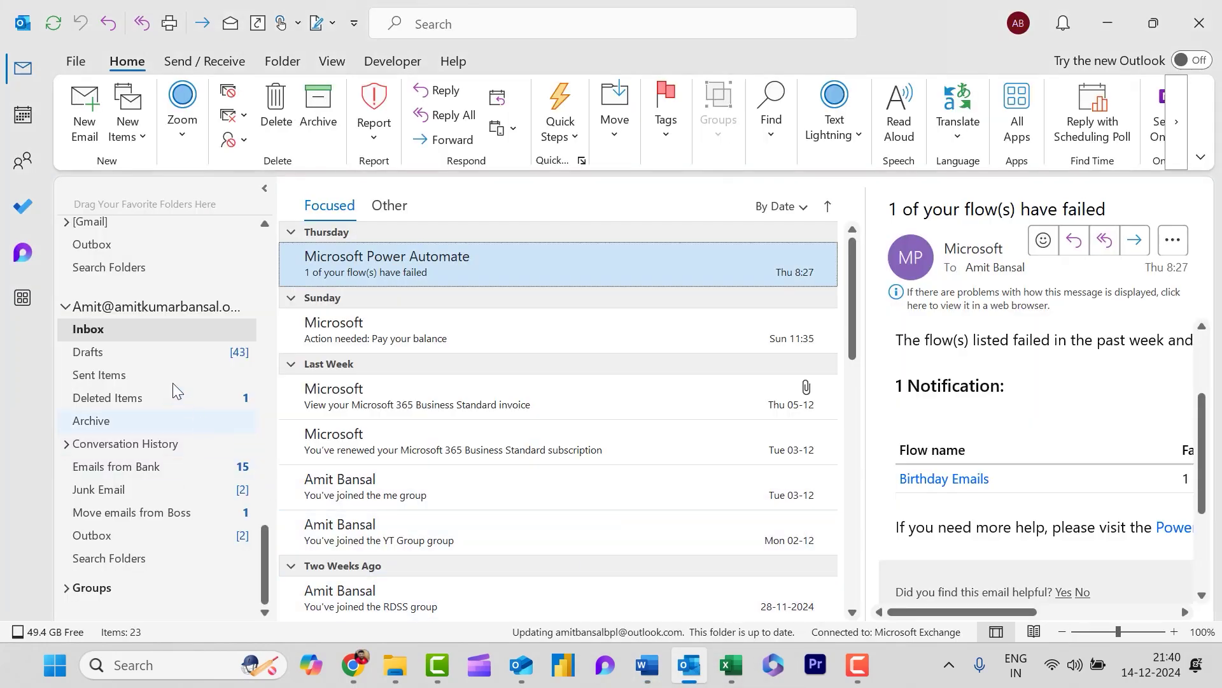
left_click(97, 327)
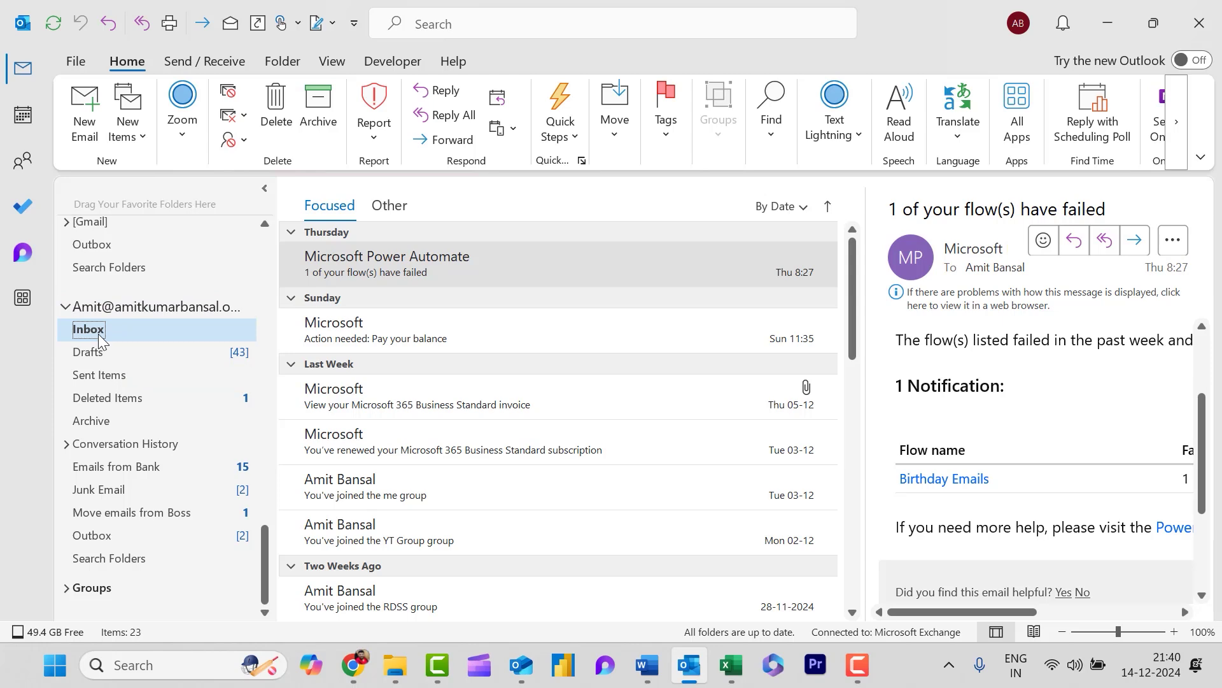
left_click(107, 376)
left_click(525, 269)
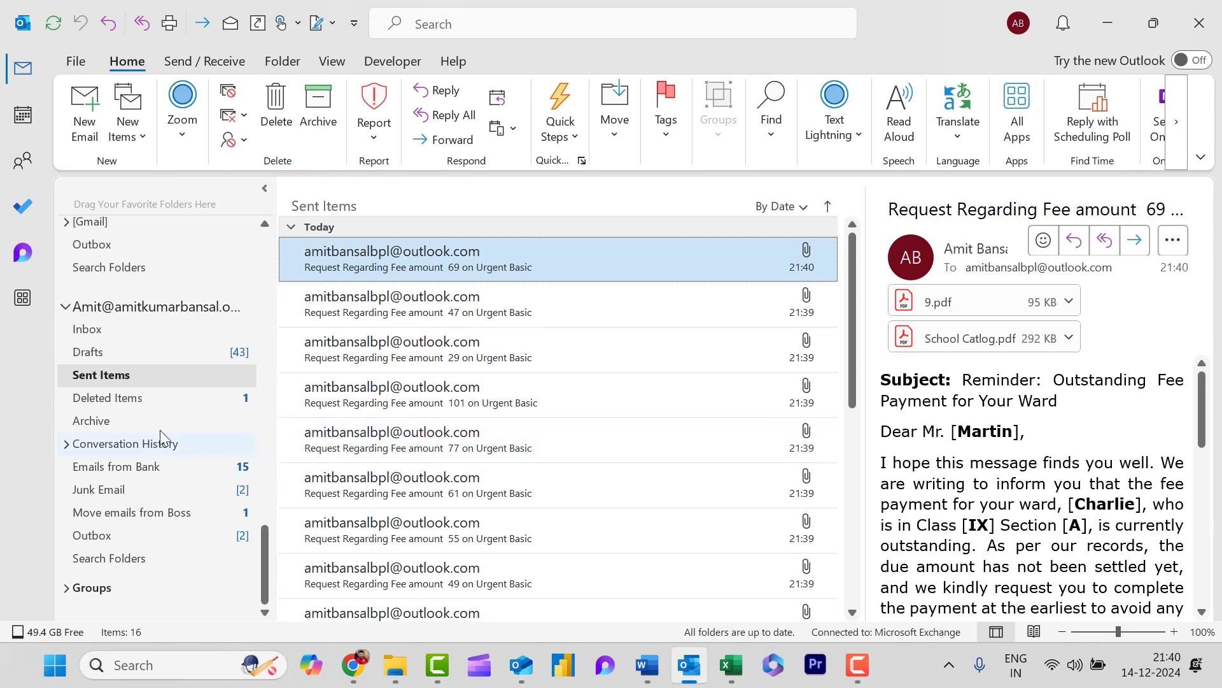
Step: Open the received message "Request Regarding Fee amount 101 on Urgent Basic" from the recipient outlook.com account's inbox
scroll(170, 419, "up", 10)
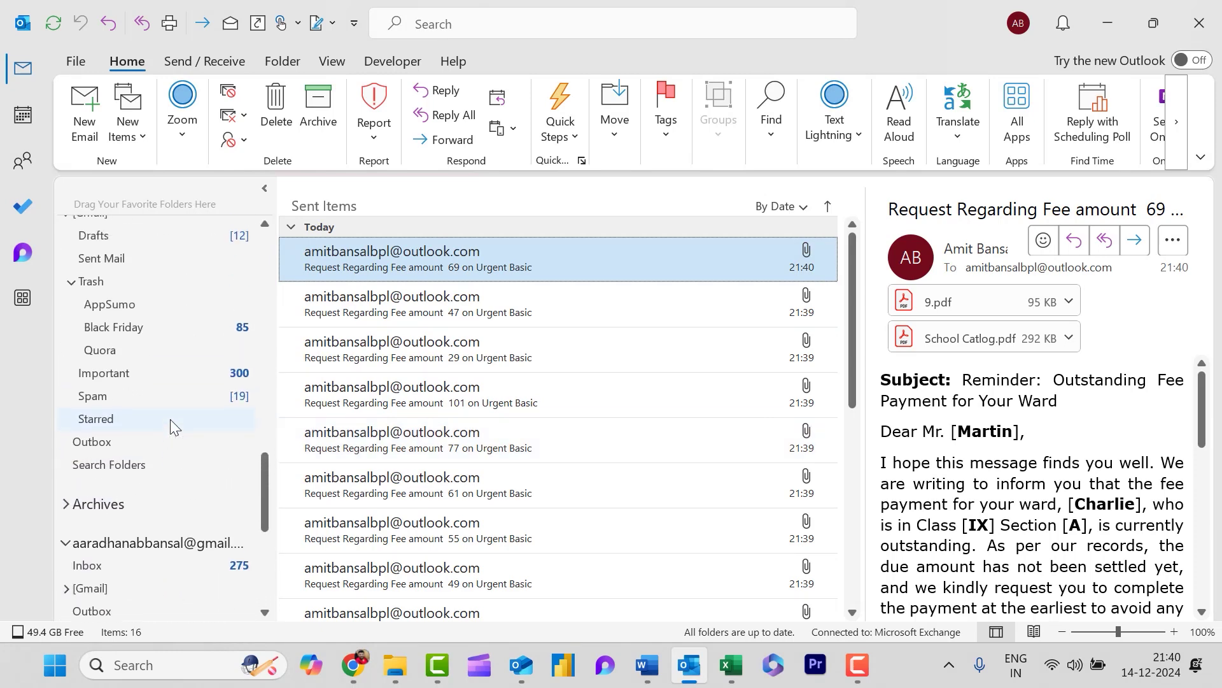
scroll(170, 419, "up", 15)
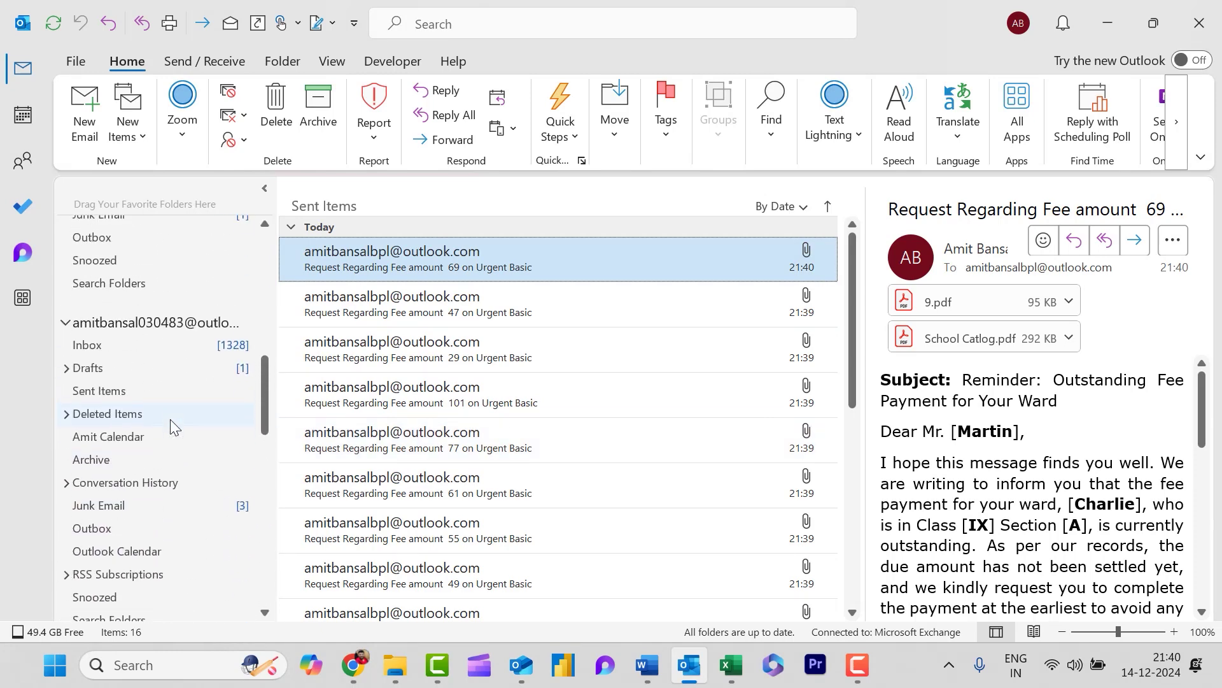
left_click(112, 389)
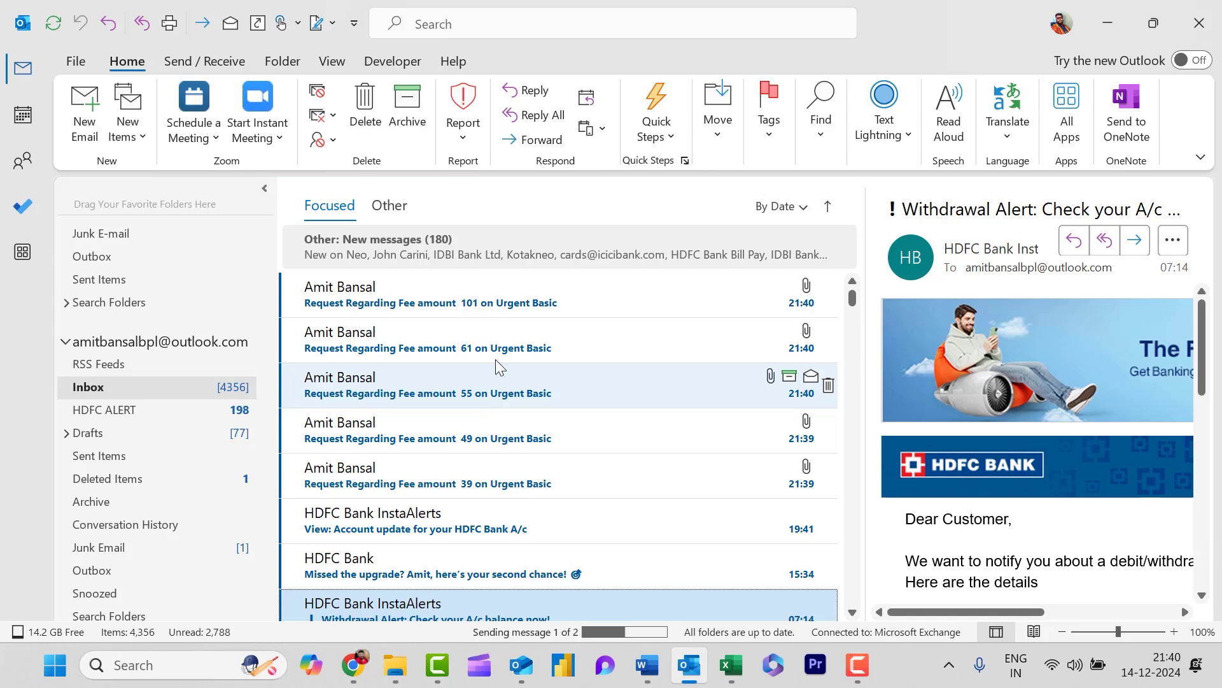
double_click(484, 296)
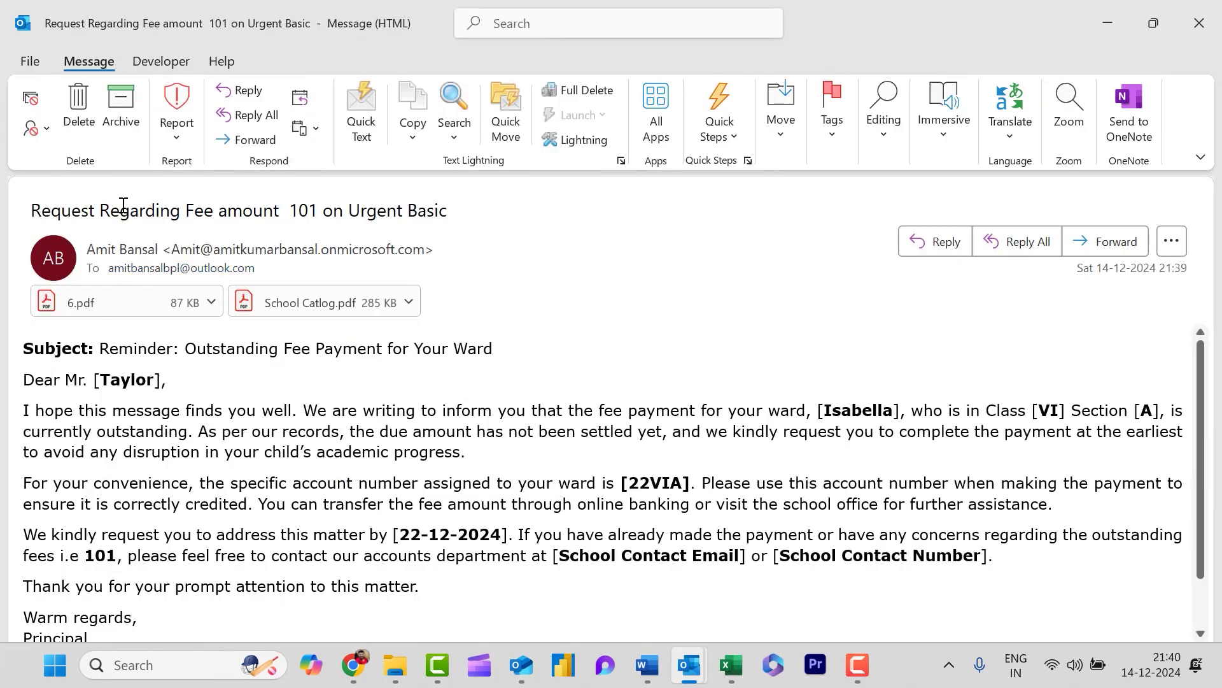
Step: Examine the message's merged subject amount, parent surname, ward name and outstanding fee against the letter text
left_click_drag(290, 210, 319, 210)
left_click(141, 425)
left_click_drag(101, 381, 121, 382)
left_click_drag(824, 411, 900, 413)
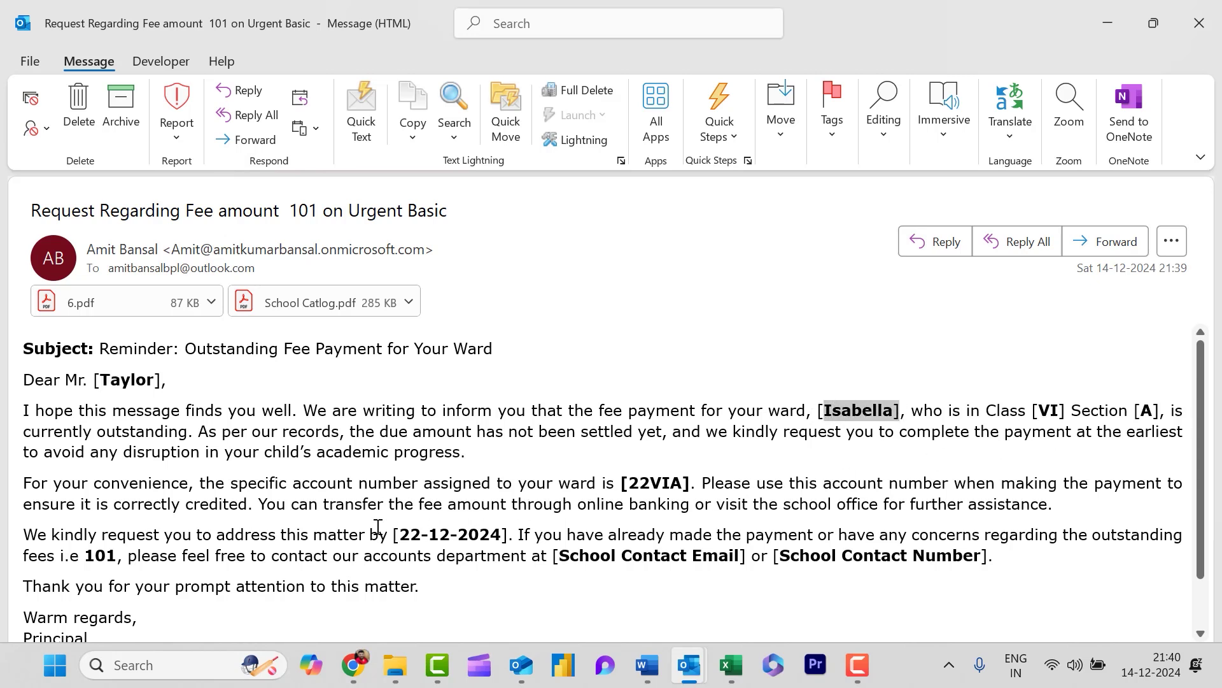
left_click_drag(85, 556, 115, 556)
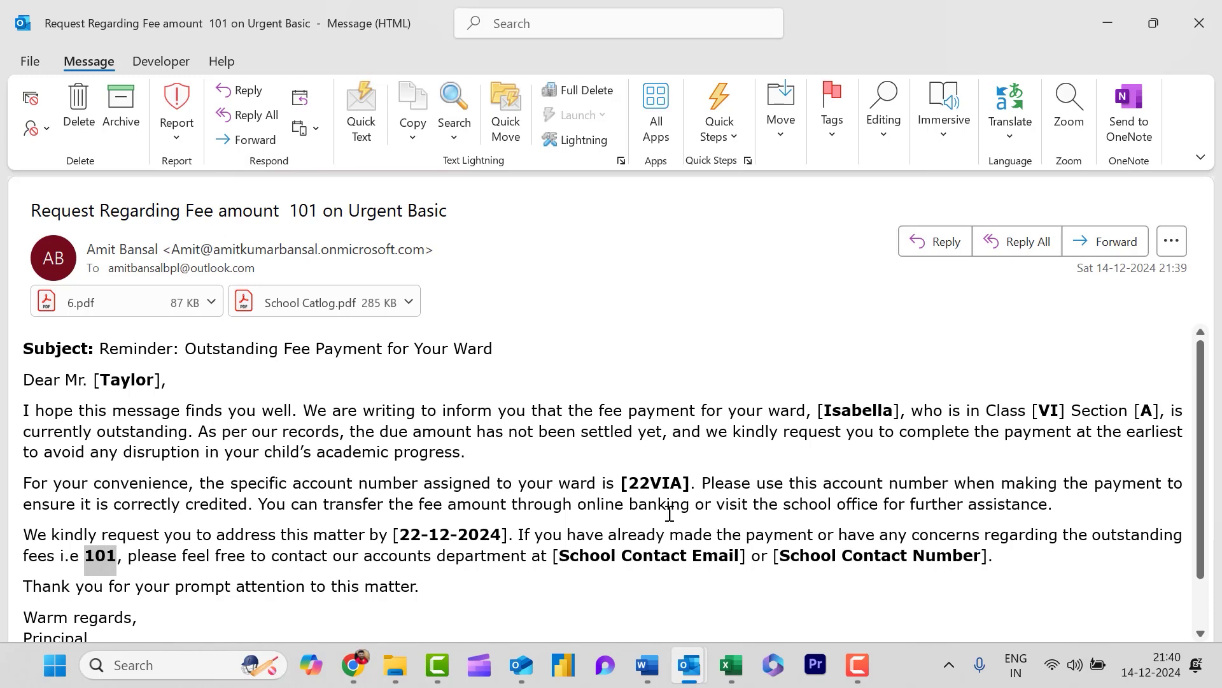
scroll(678, 511, "down", 1)
scroll(678, 511, "up", 1)
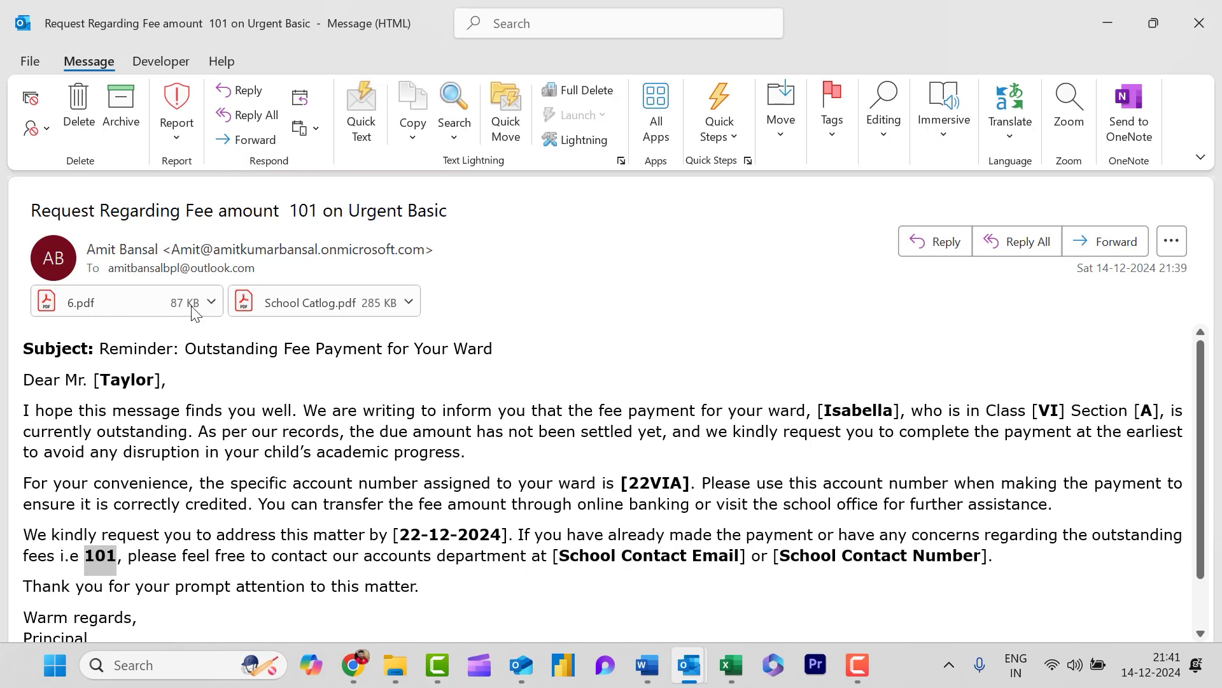